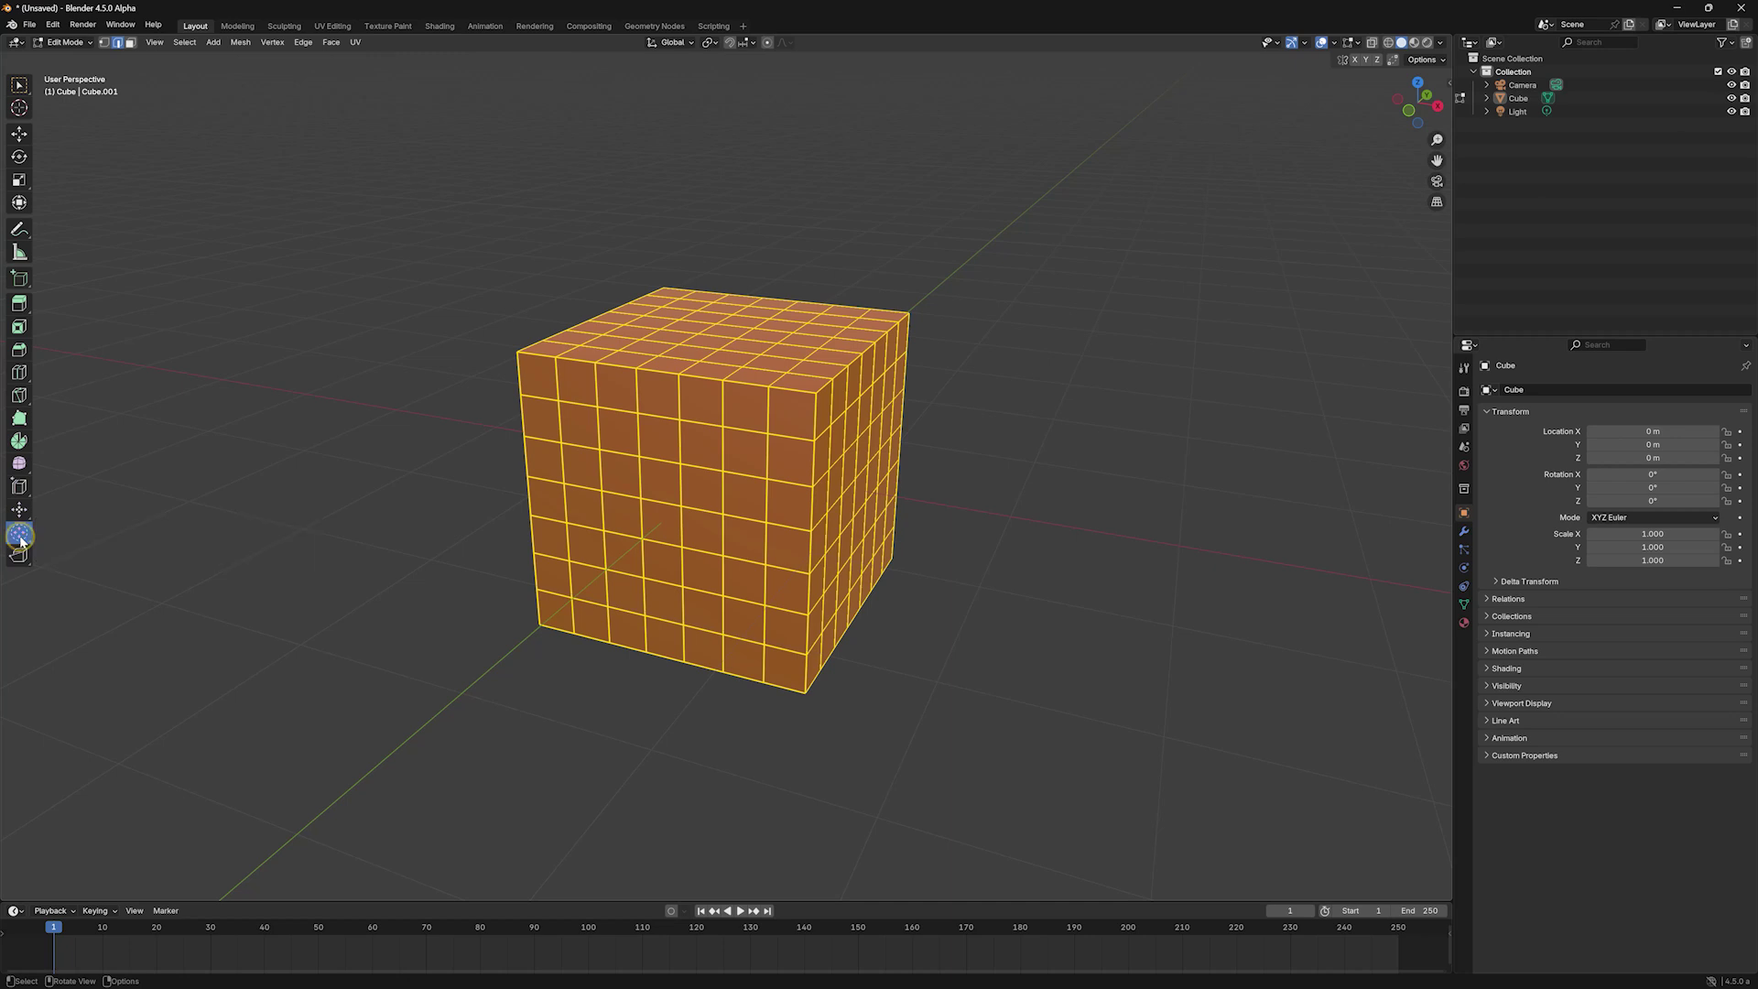
# Step: Round the fully selected, subdivided cube with the To Sphere tool
pyautogui.moveTo(792, 508); pyautogui.dragTo(199, 259)
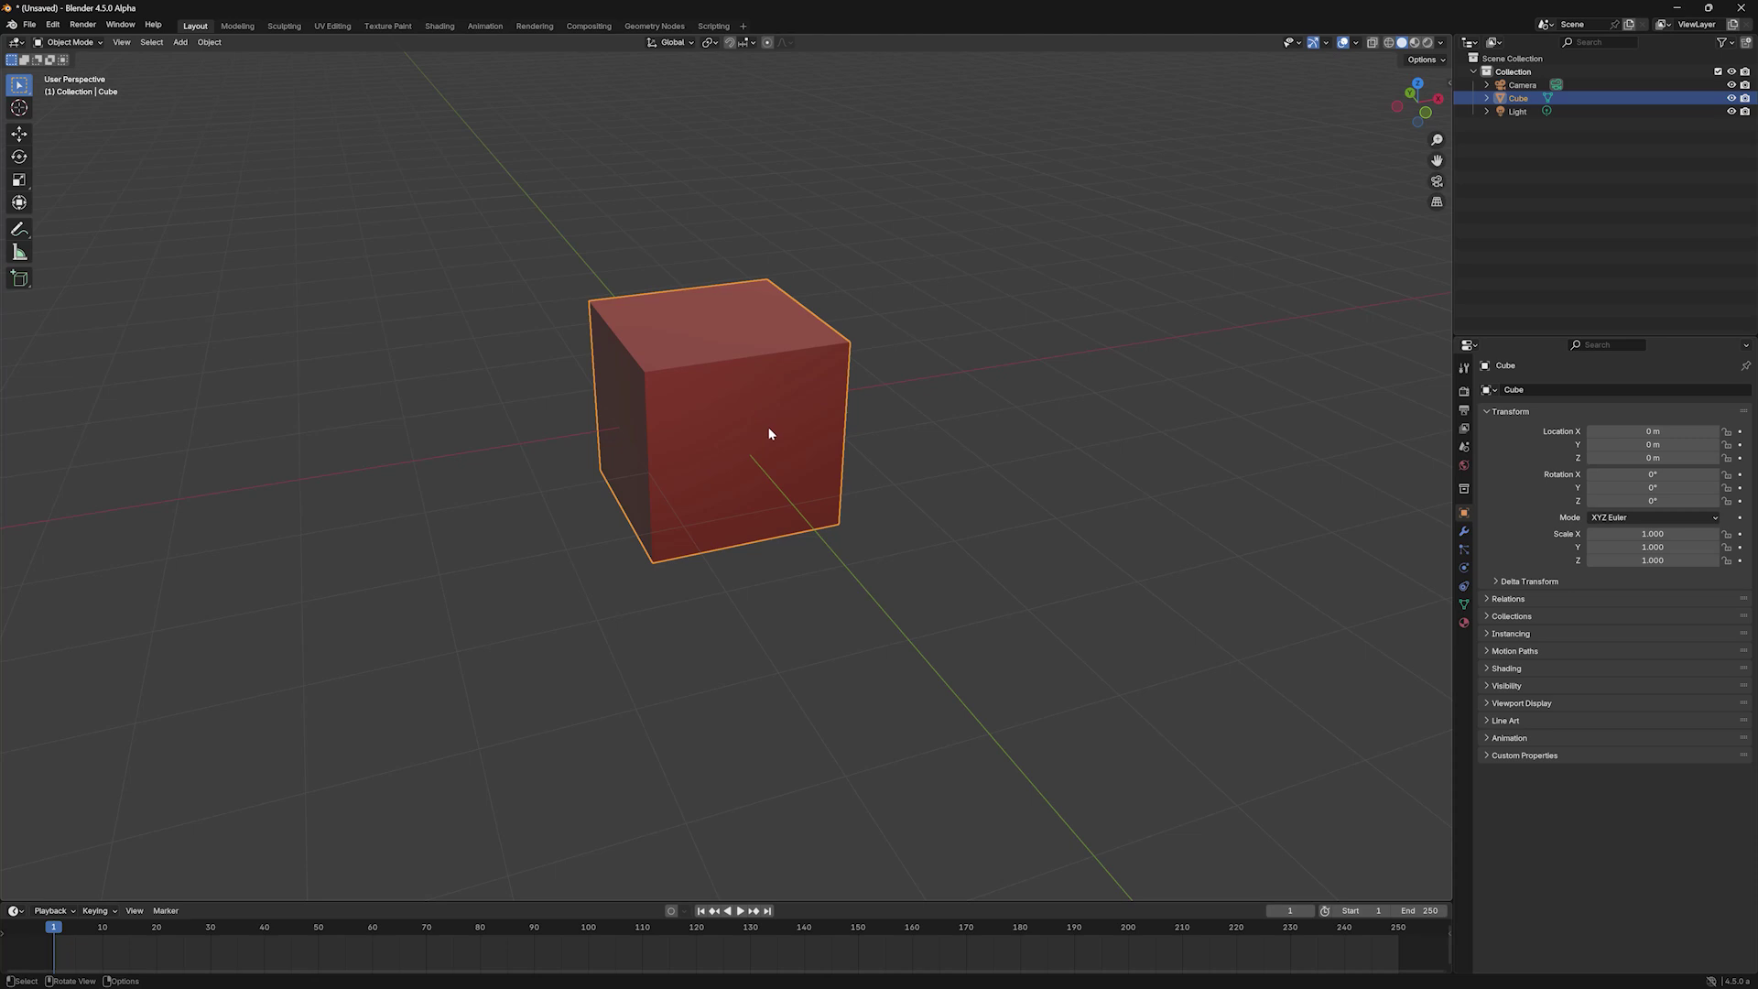
# Step: Enter Edit Mode on the default cube and subdivide all of its edges with 6 cuts
pyautogui.press('Tab')
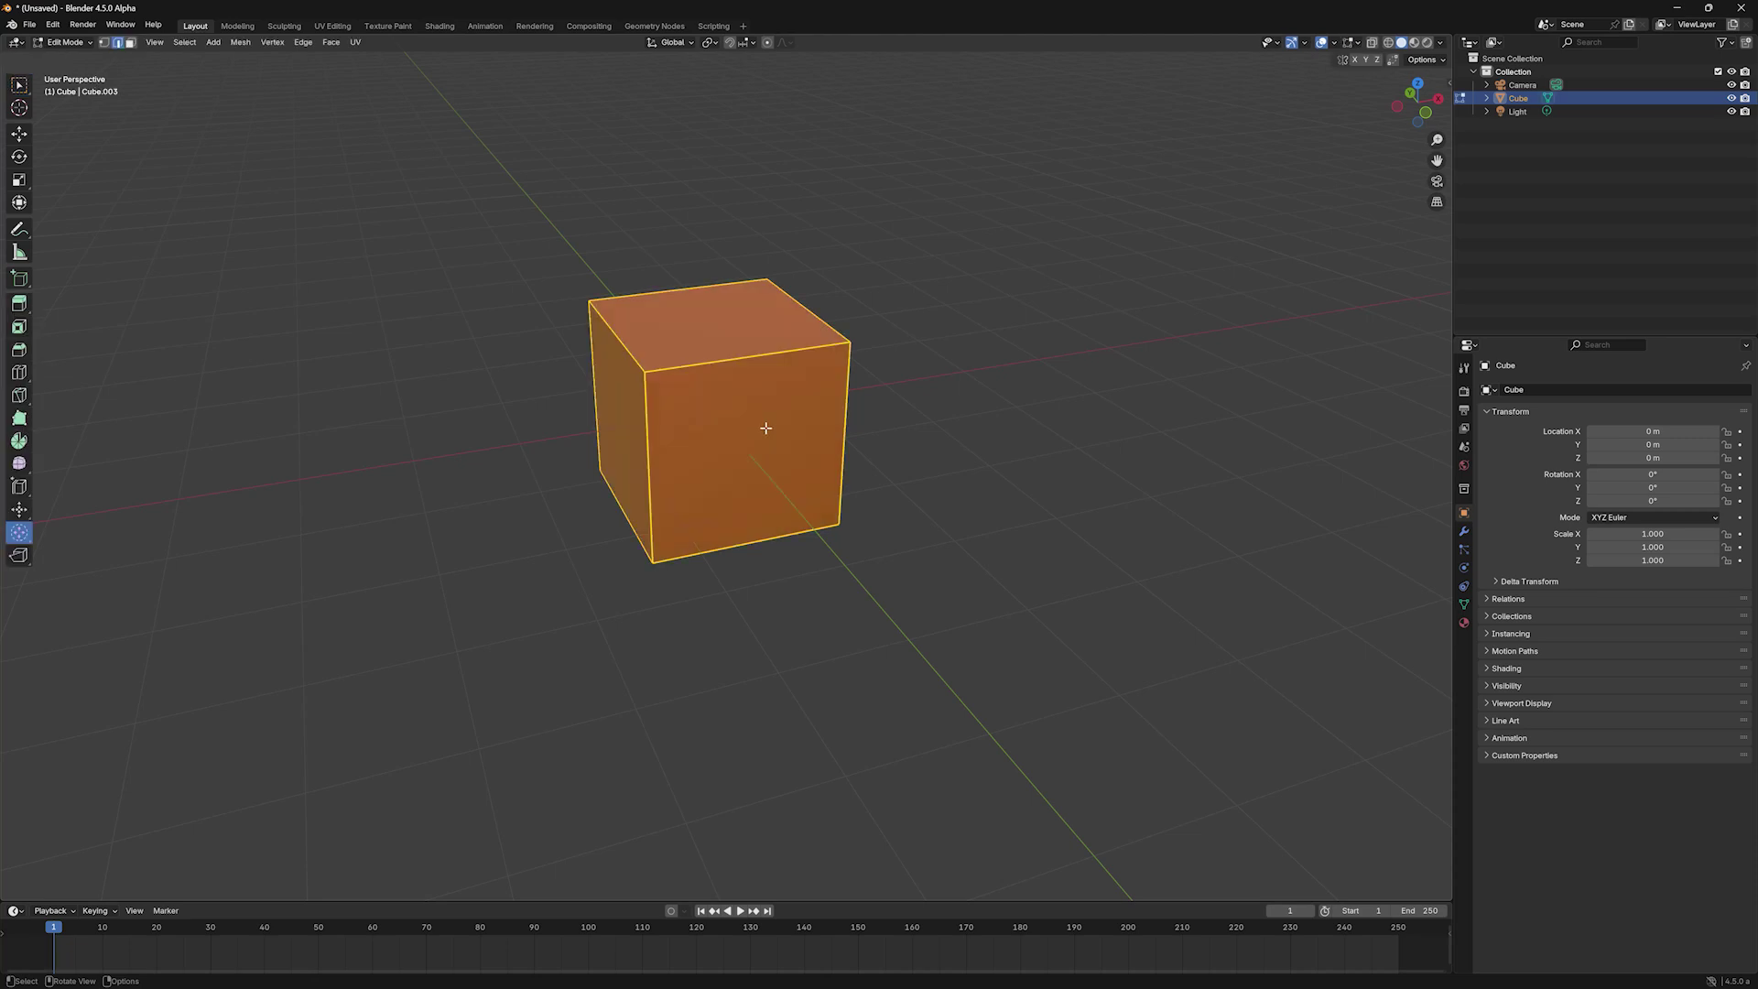
pyautogui.rightClick(766, 427)
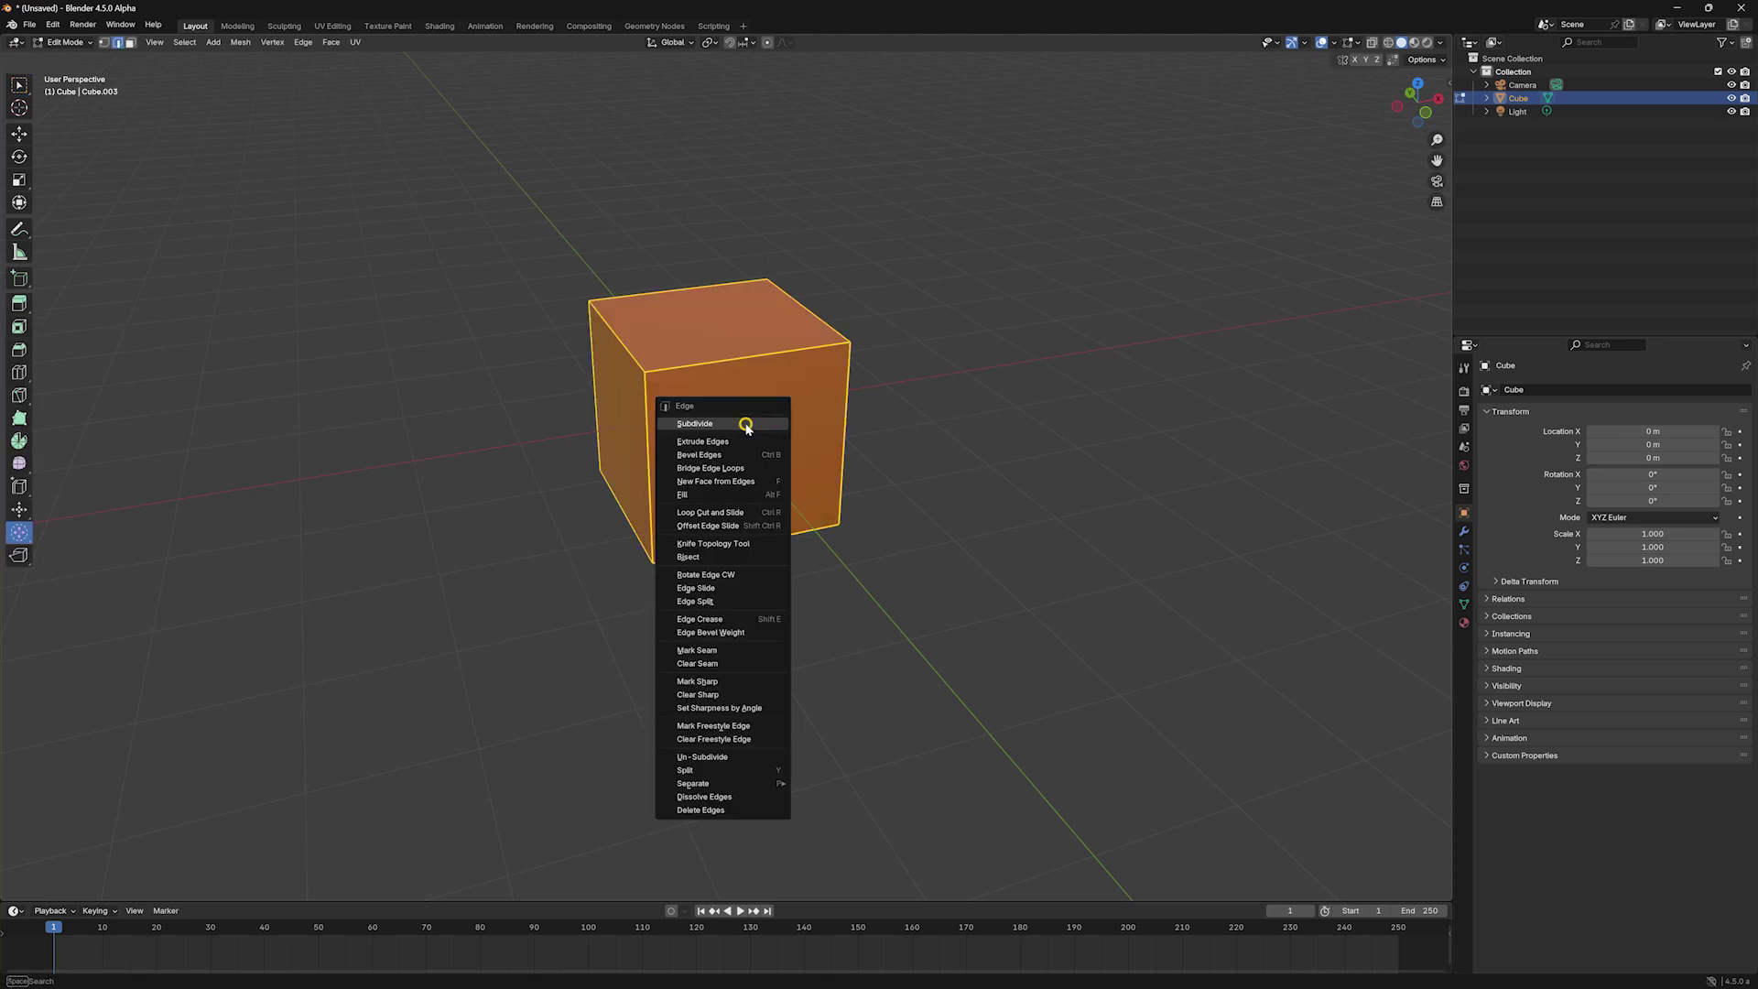
pyautogui.click(746, 424)
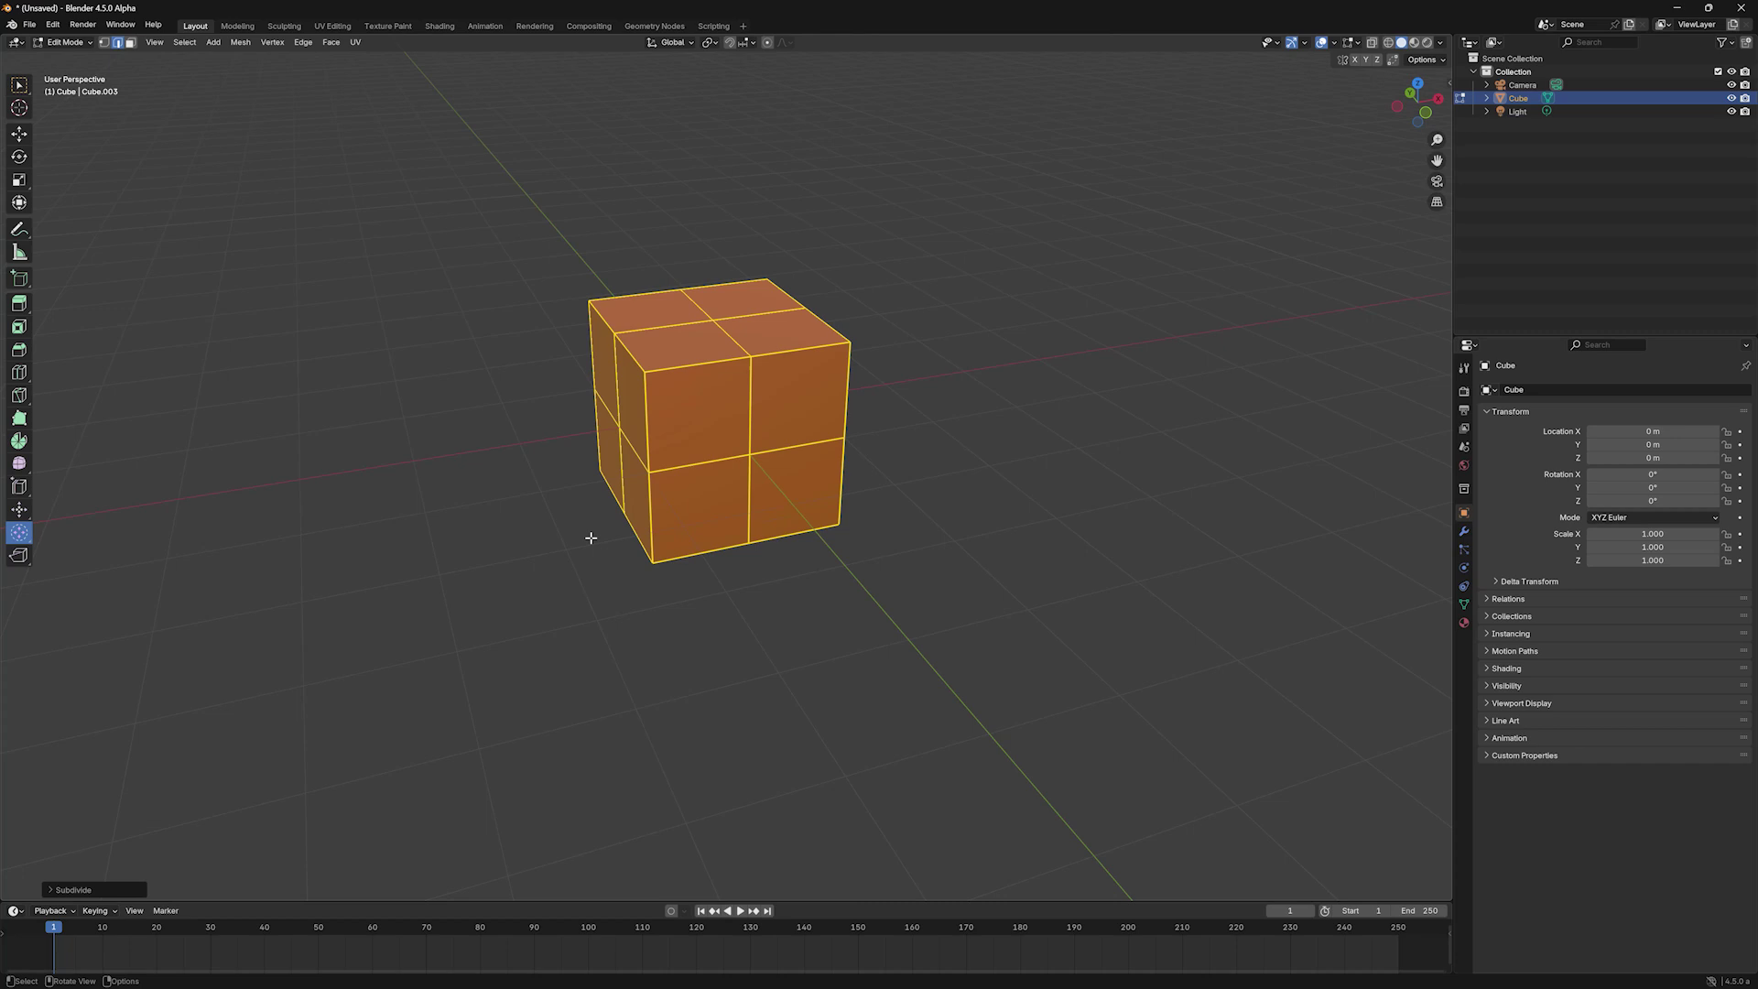
pyautogui.click(50, 890)
pyautogui.click(216, 797)
pyautogui.click(217, 798)
pyautogui.click(216, 798)
pyautogui.click(216, 797)
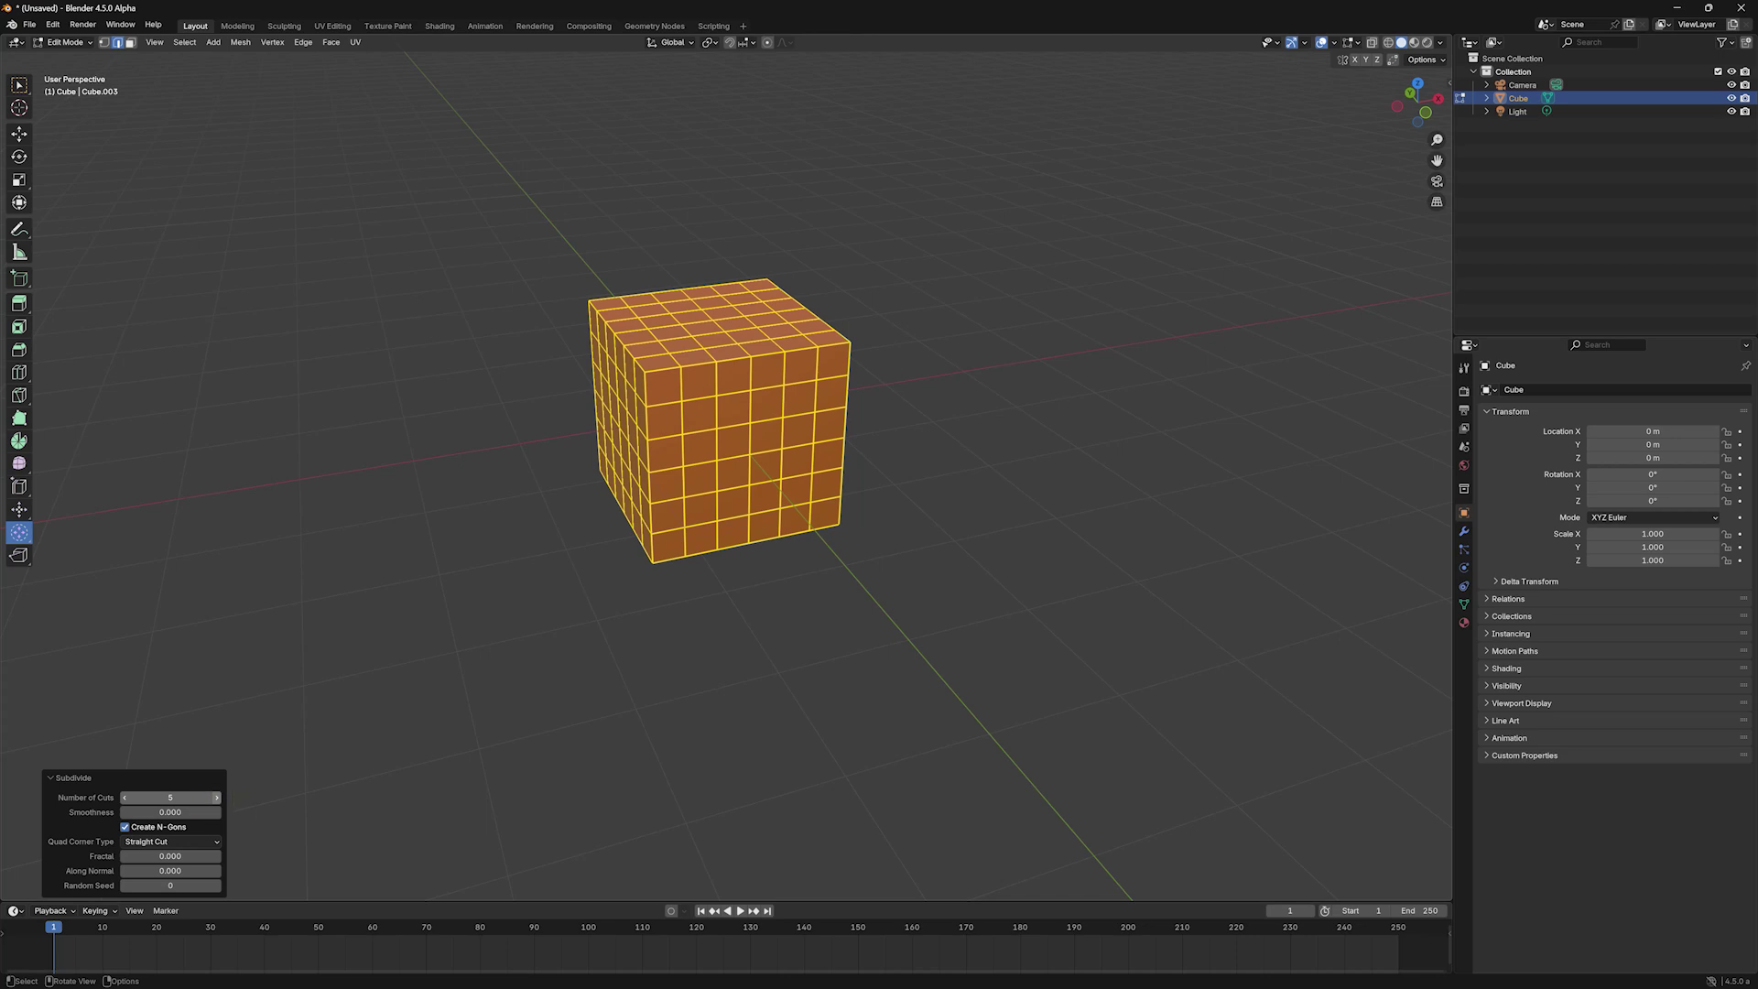
pyautogui.click(216, 797)
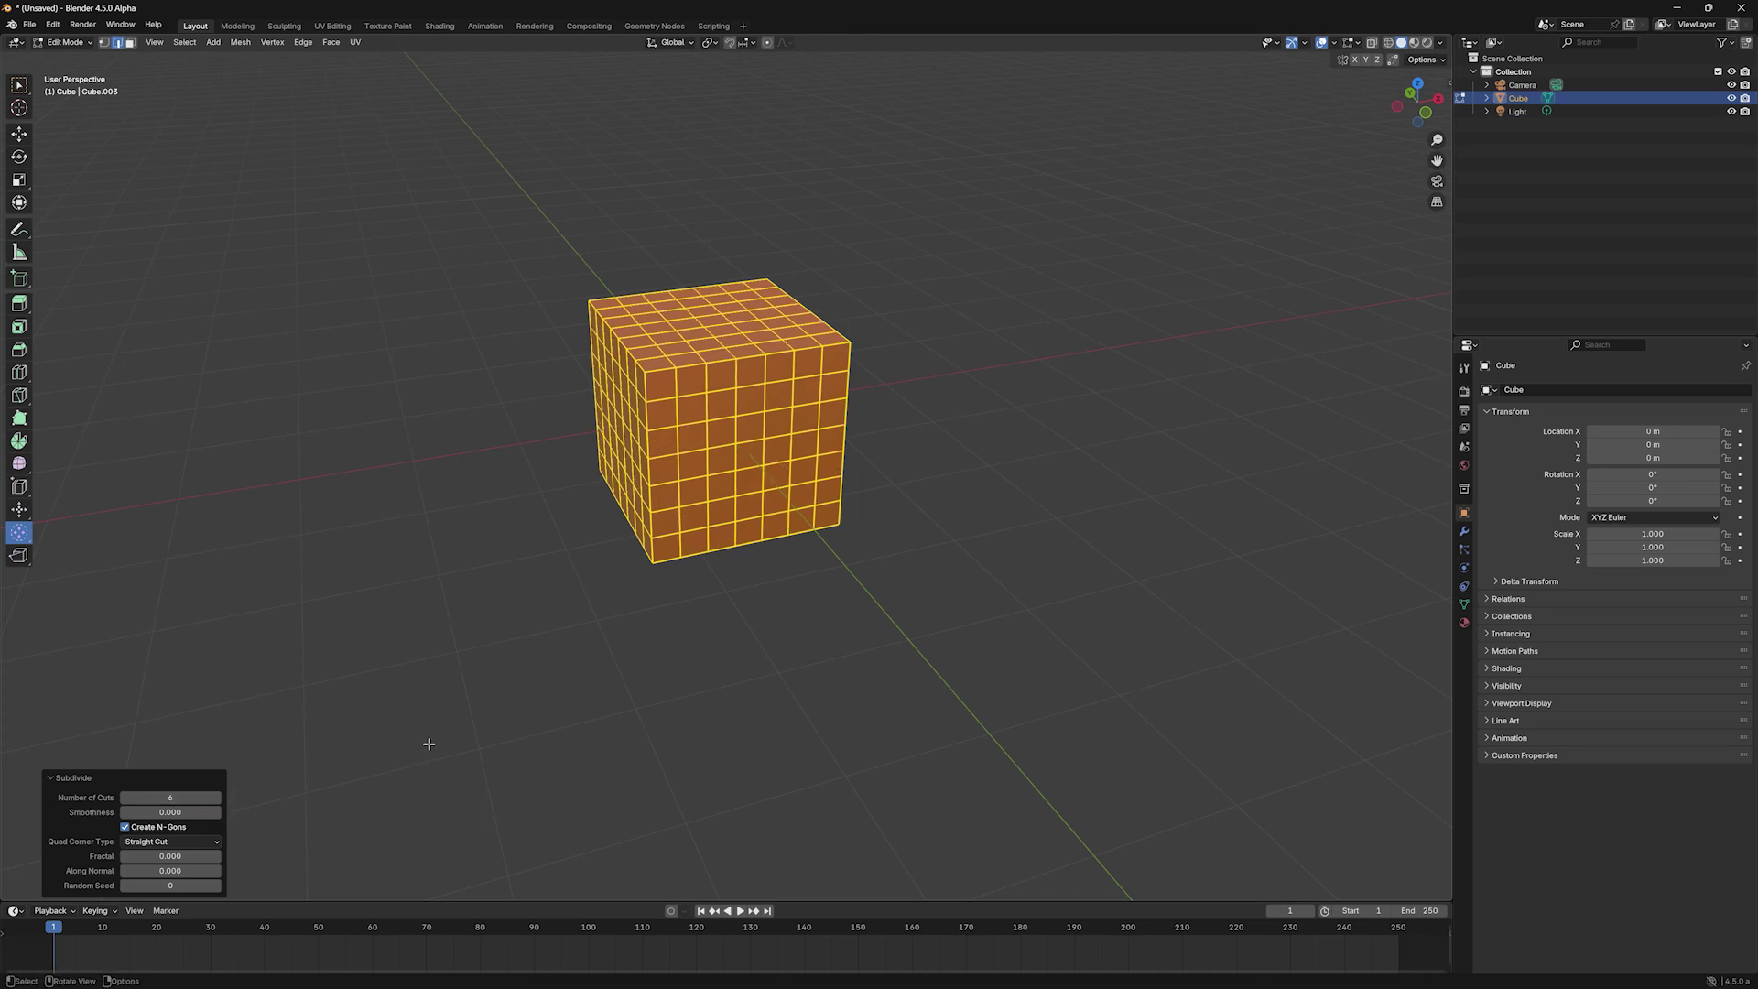
pyautogui.click(52, 777)
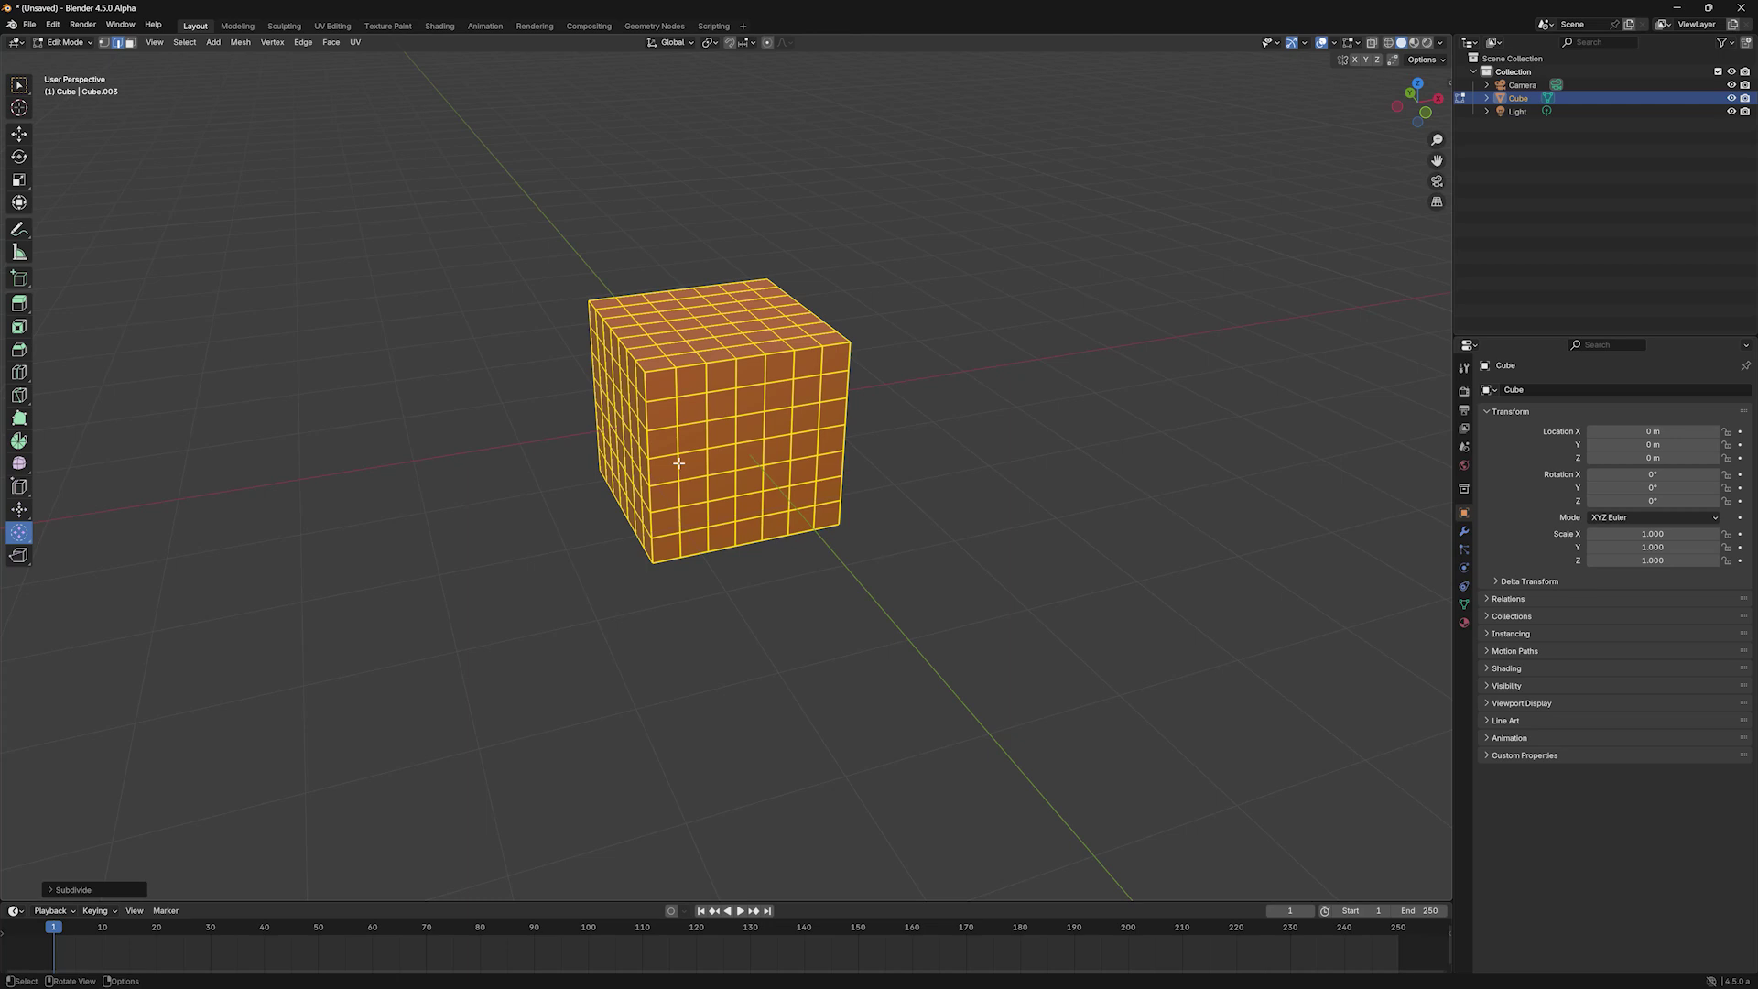
# Step: Turn the whole subdivided cube into a sphere with the To Sphere tool, deselect it and inspect it from several sides
pyautogui.moveTo(678, 464); pyautogui.dragTo(1444, 386)
pyautogui.click(329, 398)
pyautogui.moveTo(574, 495); pyautogui.dragTo(913, 534, button='middle')
pyautogui.click(851, 537)
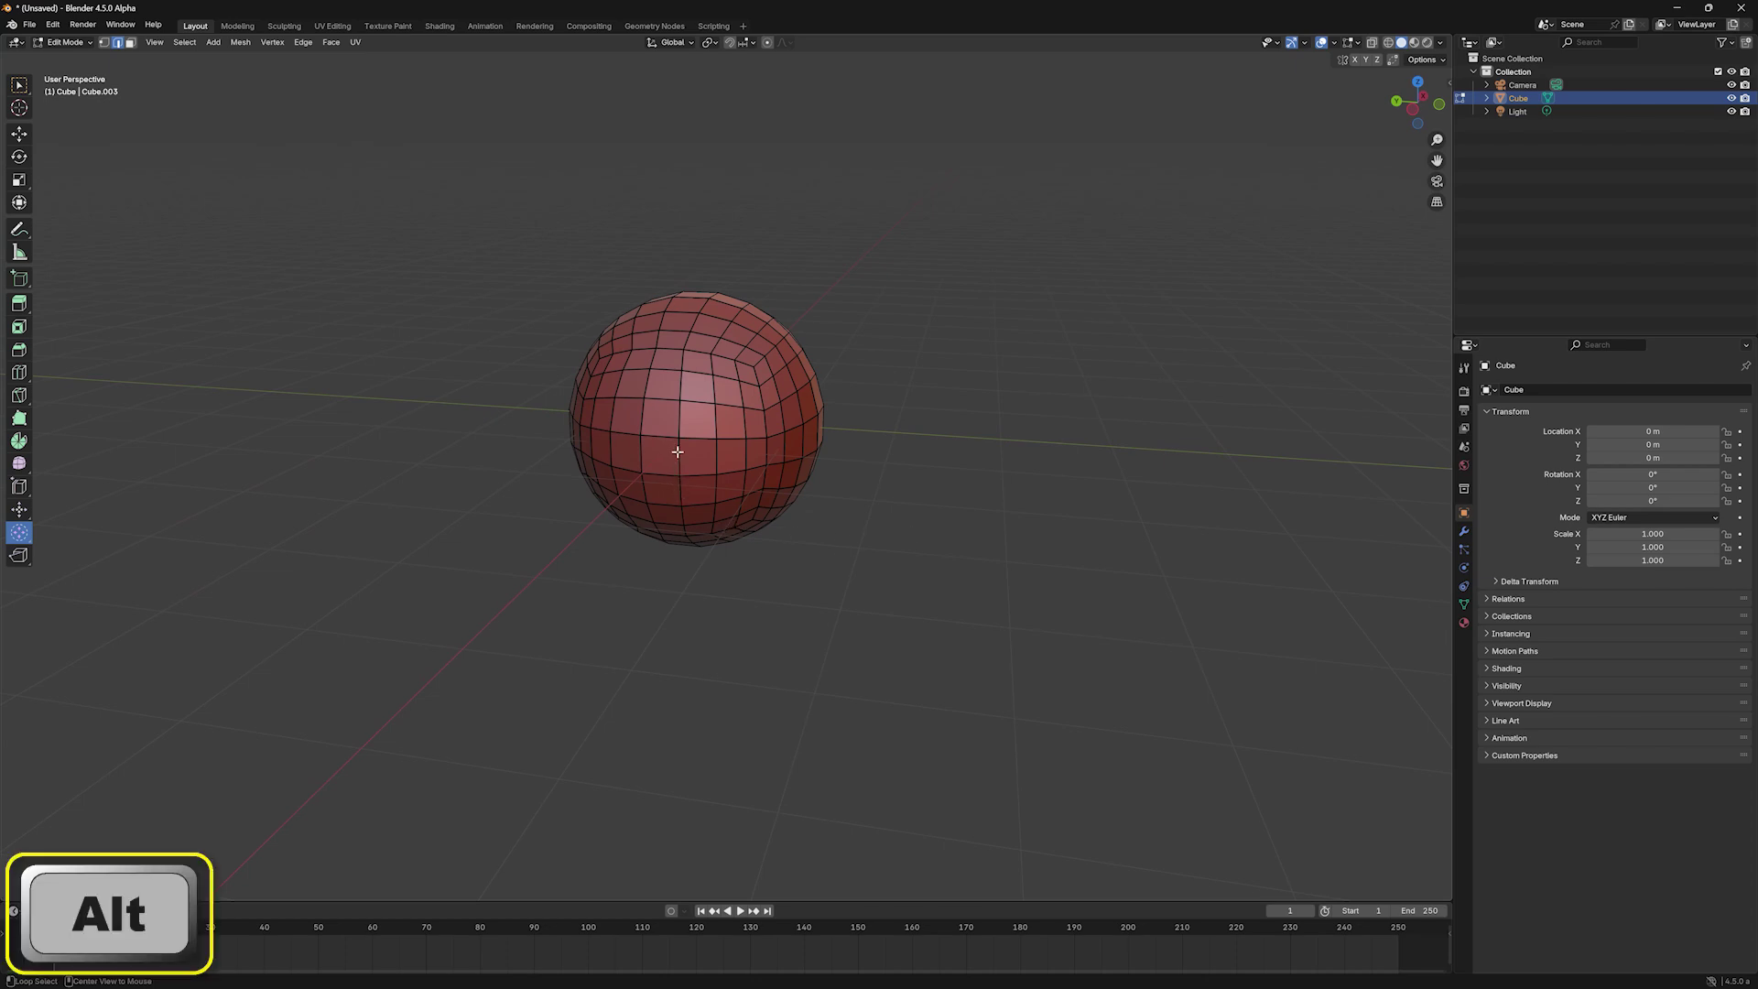
pyautogui.moveTo(729, 491); pyautogui.dragTo(882, 583, button='middle')
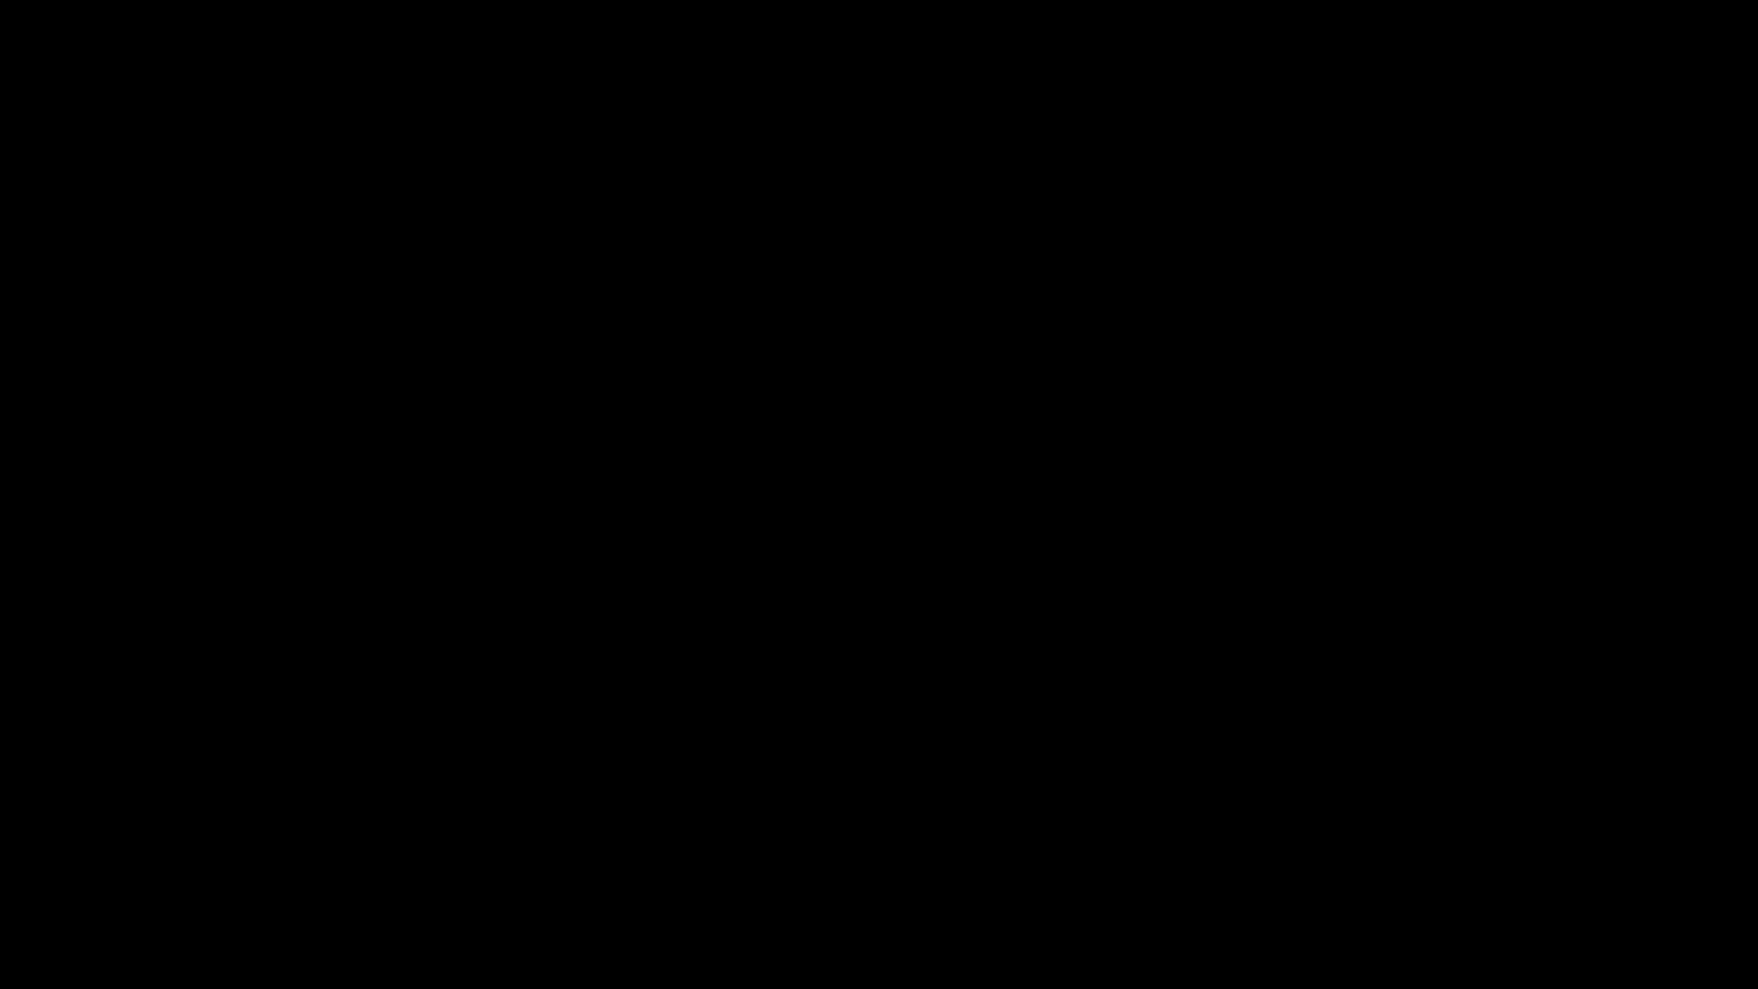
# Step: Partially round the whole cube with To Sphere and adjust the operation's factor to 0.256
pyautogui.moveTo(861, 484); pyautogui.dragTo(1020, 534)
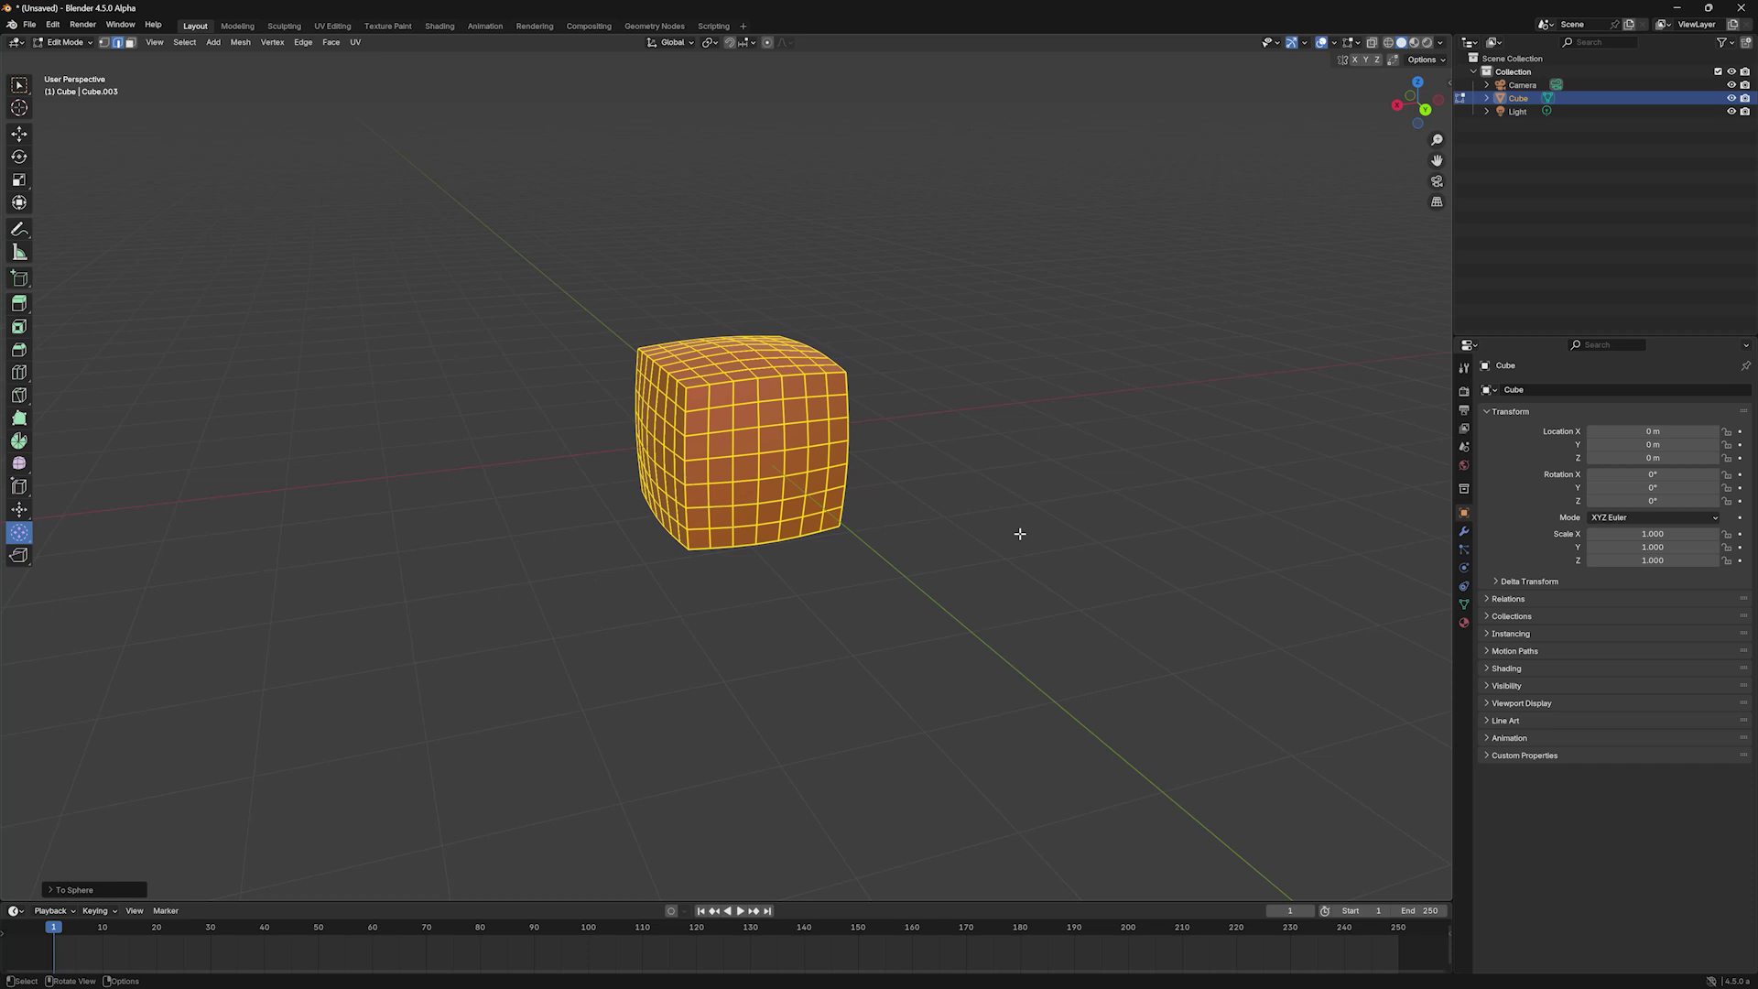
pyautogui.click(55, 890)
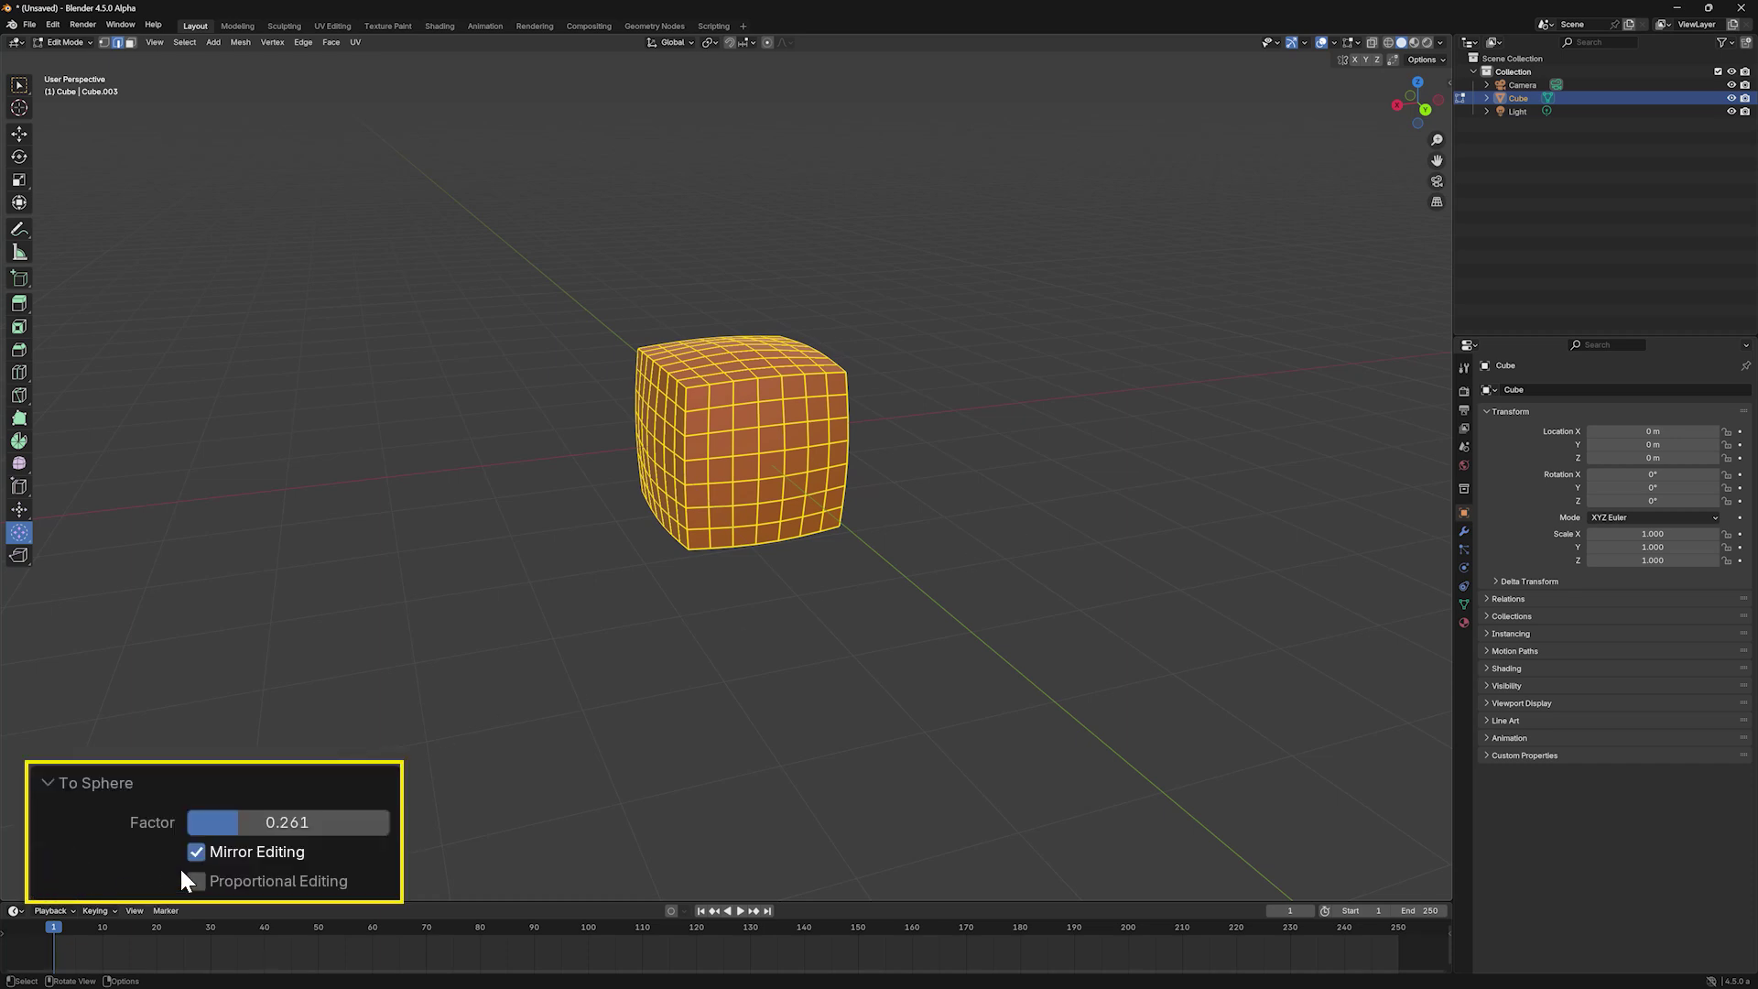
pyautogui.moveTo(233, 826)
pyautogui.mouseDown()
pyautogui.moveTo(390, 826)
pyautogui.moveTo(240, 826)
pyautogui.mouseUp()
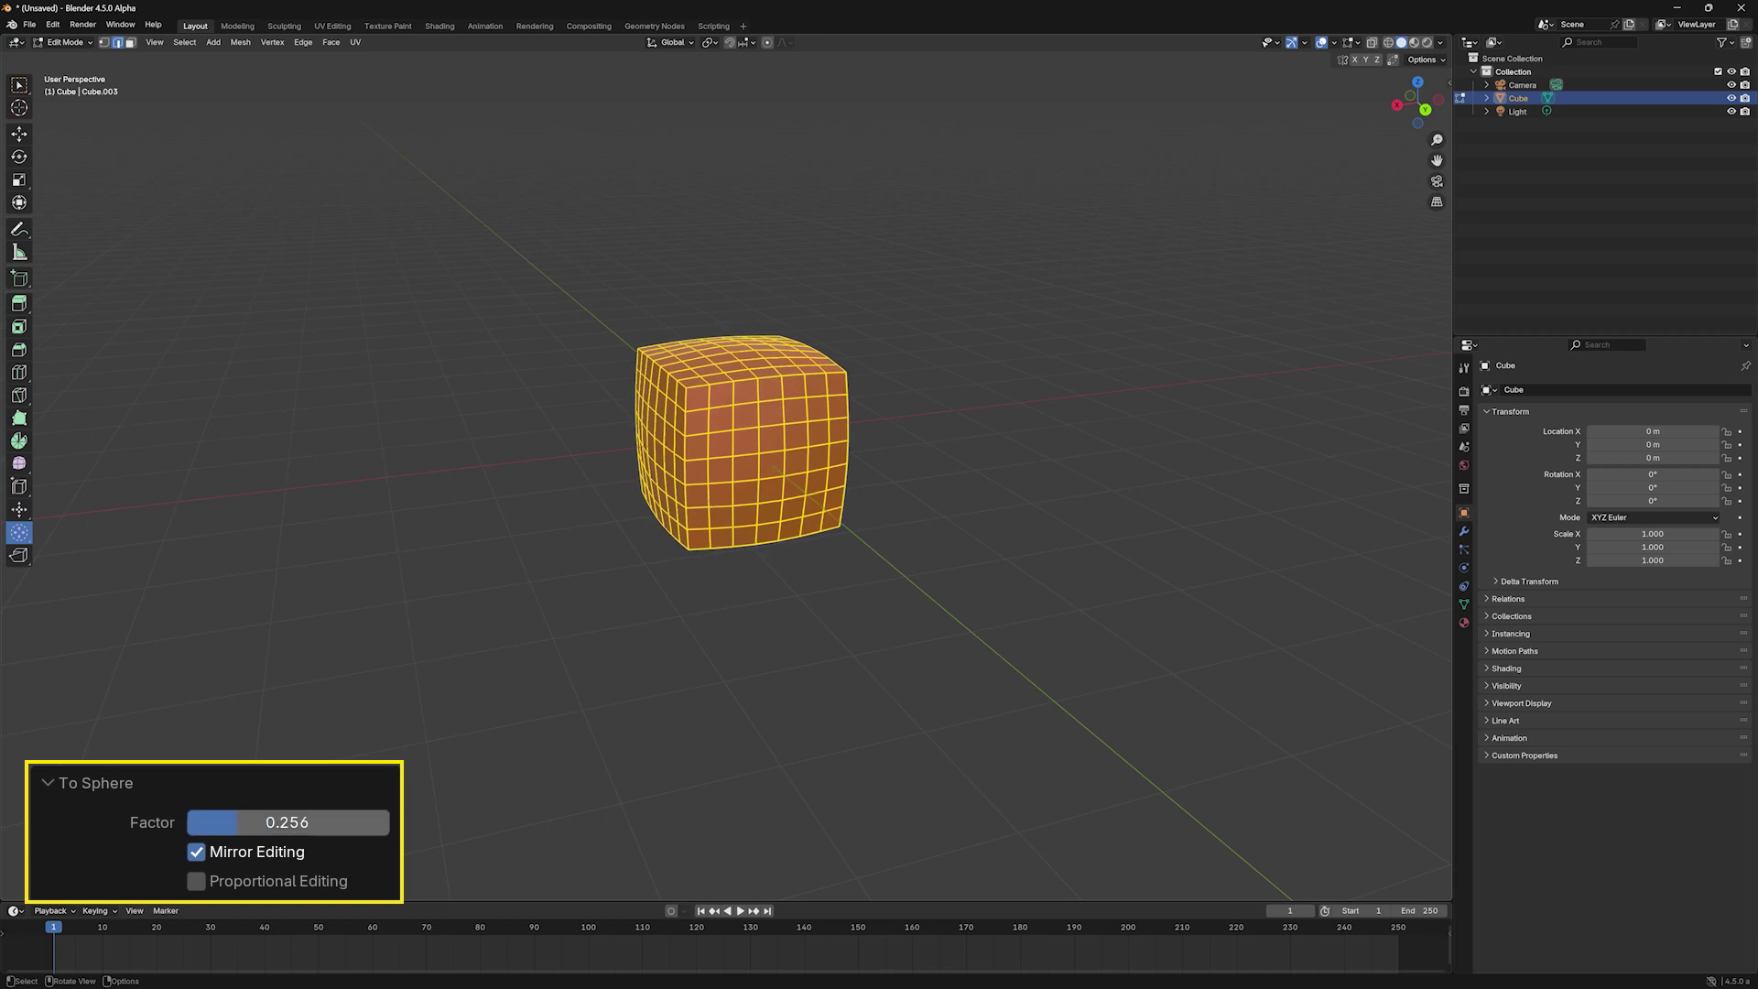
# Step: Round the subdivided cube with To Sphere using increment snapping, to a factor of 0.4
pyautogui.hotkey('shift', 'alt', 's')
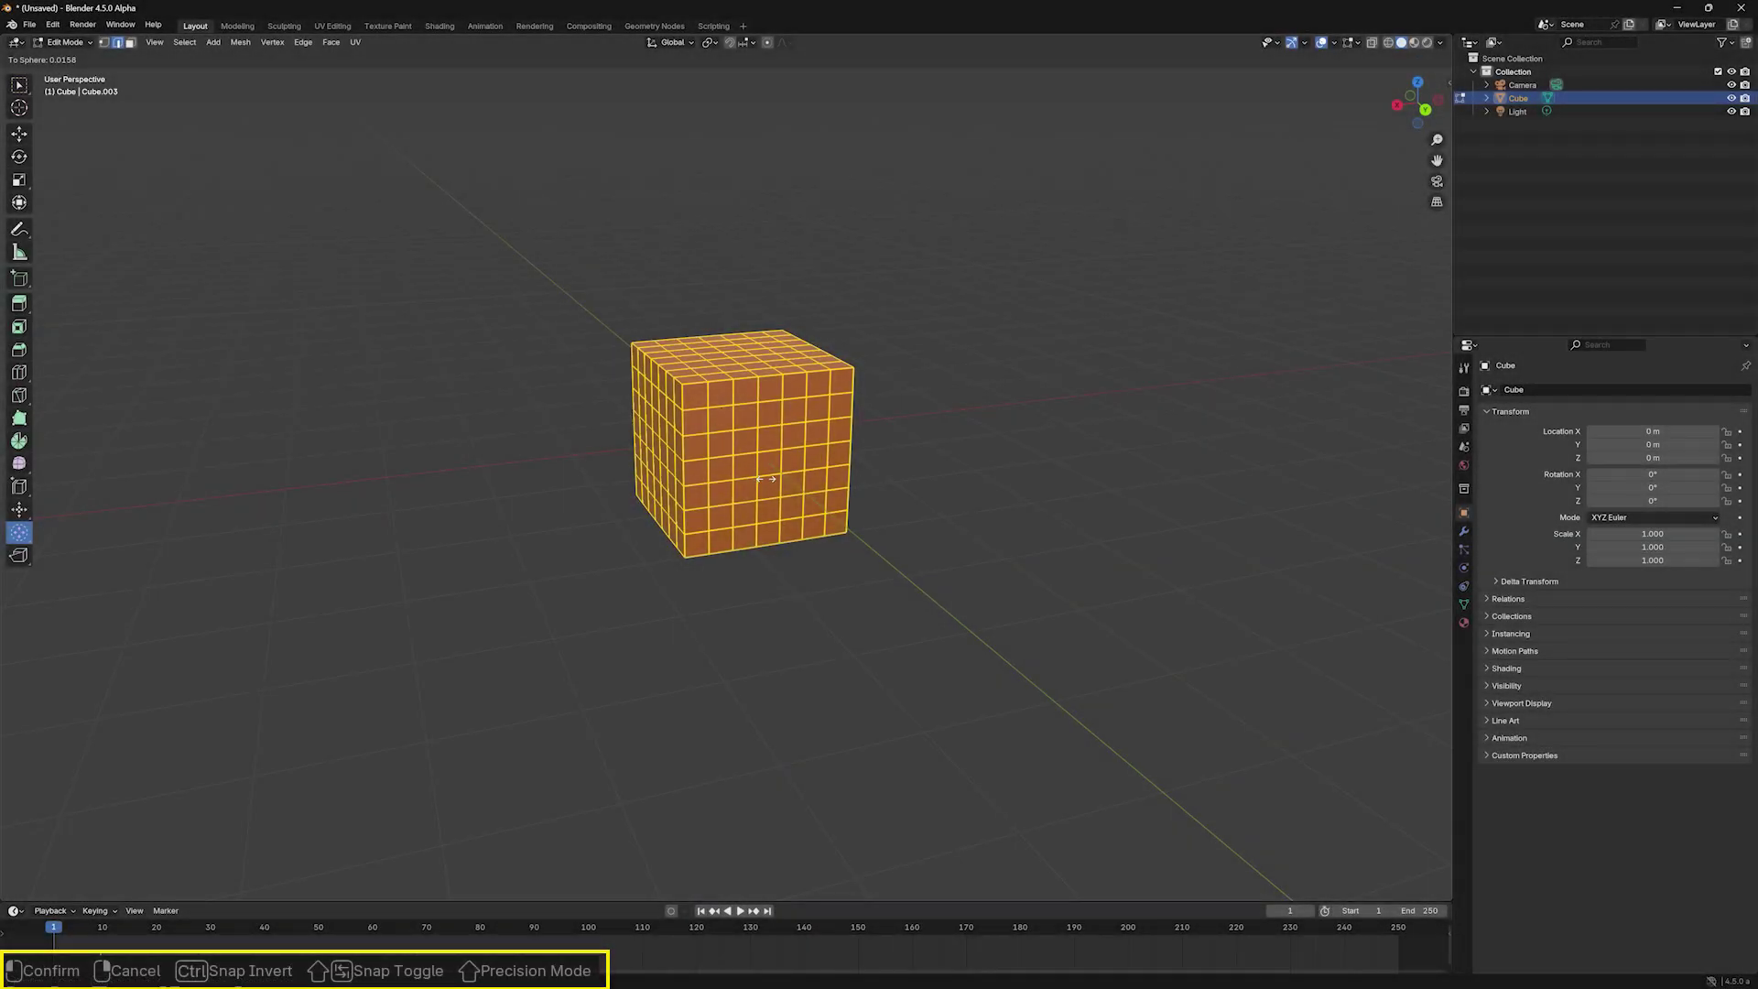
pyautogui.click(840, 471)
pyautogui.keyDown('ctrl'); pyautogui.moveTo(852, 469); pyautogui.dragTo(1057, 450); pyautogui.keyUp('ctrl')
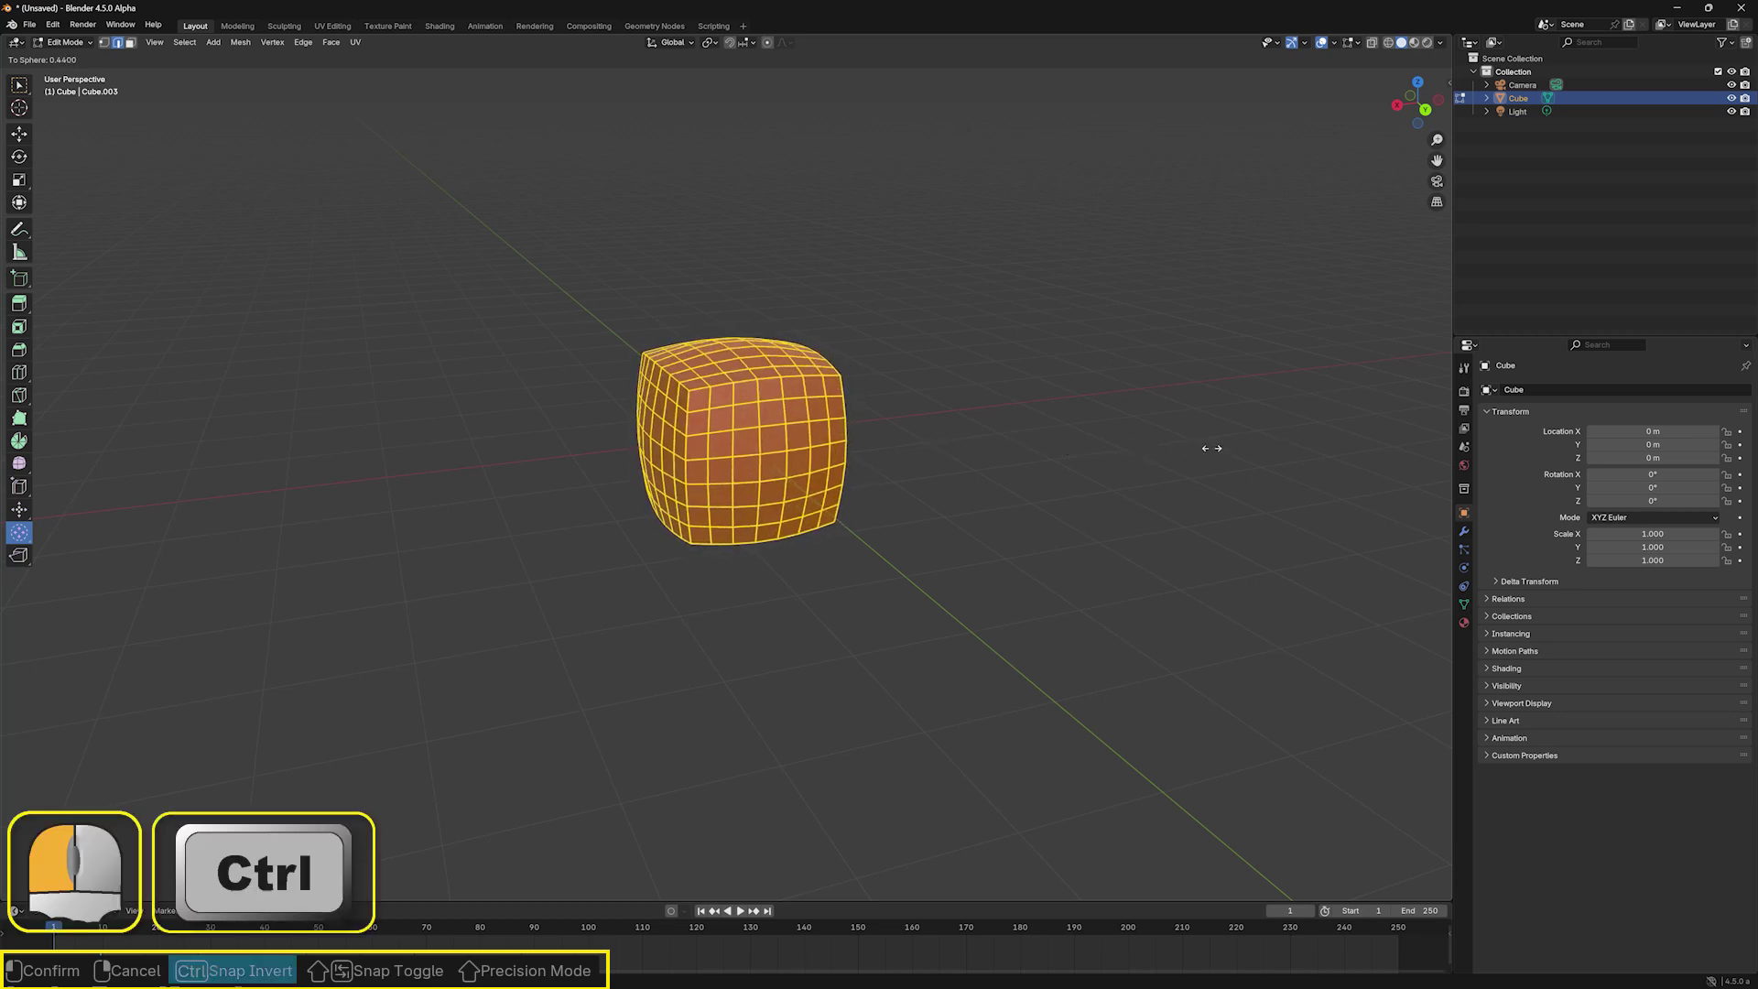
pyautogui.keyDown('ctrl'); pyautogui.moveTo(682, 456); pyautogui.dragTo(960, 448); pyautogui.keyUp('ctrl')
pyautogui.press('shift')
pyautogui.hotkey('shift', 'Tab')
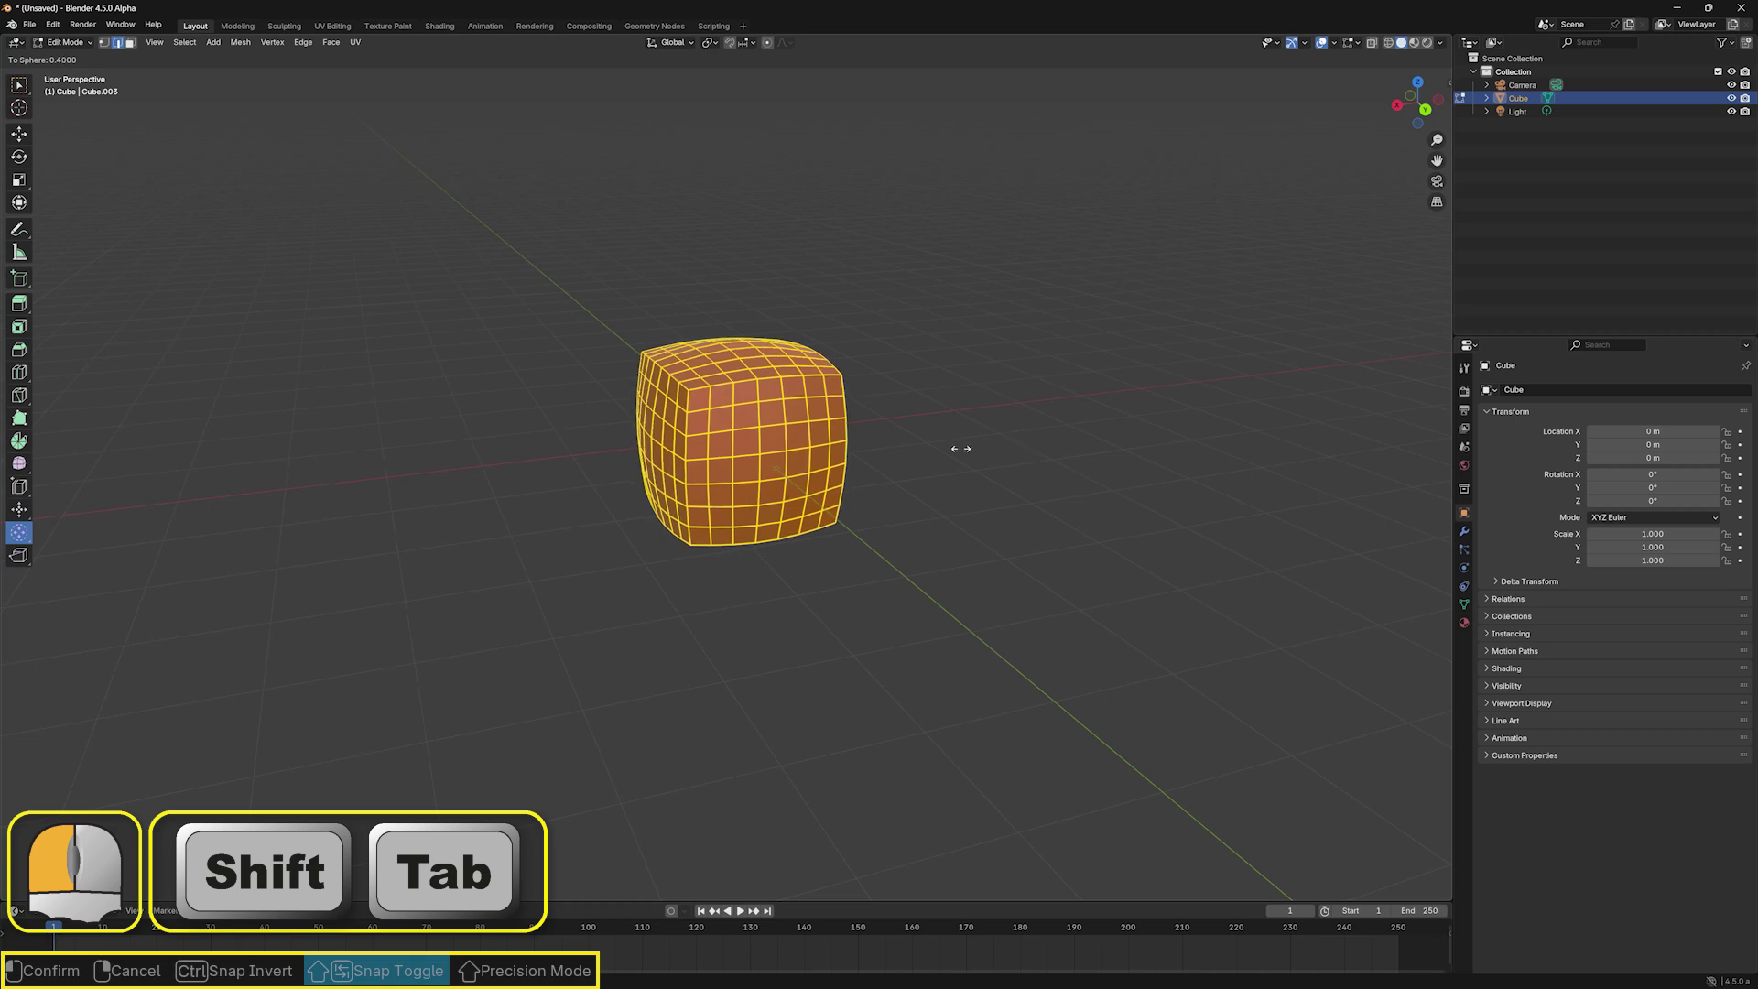
# Step: Fine-tune the running To Sphere transform in precision mode to a factor of about 0.43
pyautogui.moveTo(793, 452); pyautogui.dragTo(696, 456)
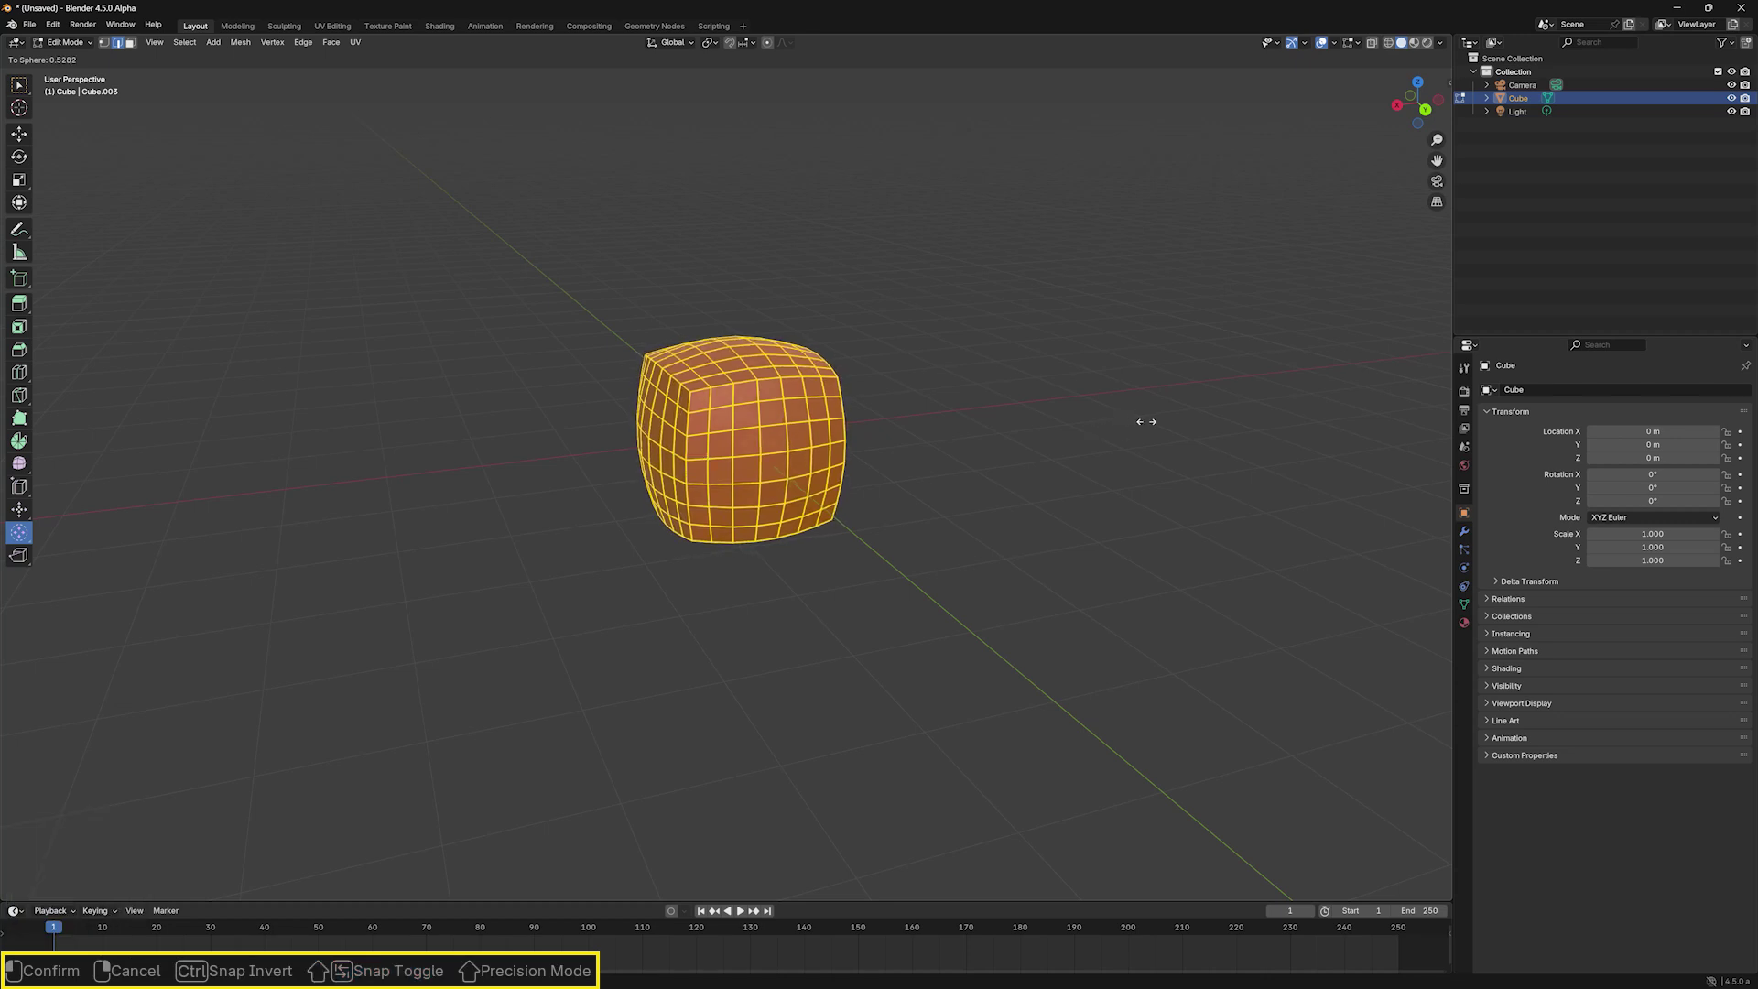
pyautogui.keyDown('shift'); pyautogui.moveTo(1240, 414); pyautogui.dragTo(969, 407); pyautogui.keyUp('shift')
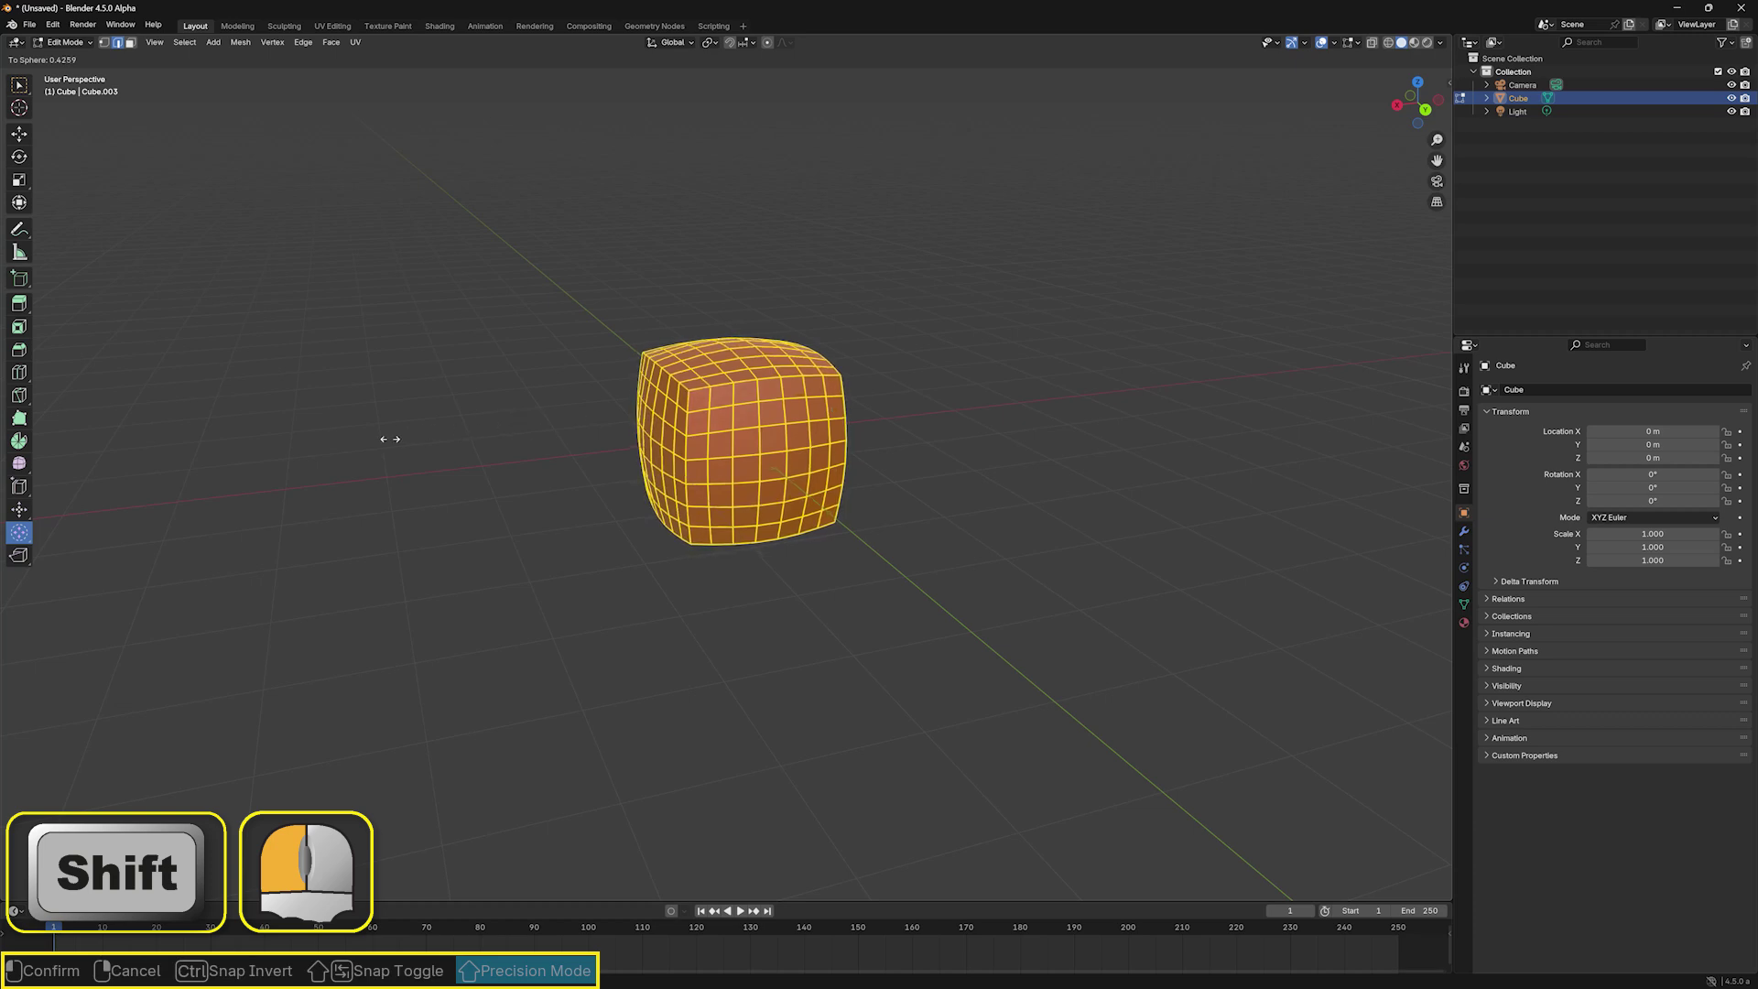
pyautogui.keyDown('shift'); pyautogui.moveTo(390, 439); pyautogui.dragTo(348, 443); pyautogui.keyUp('shift')
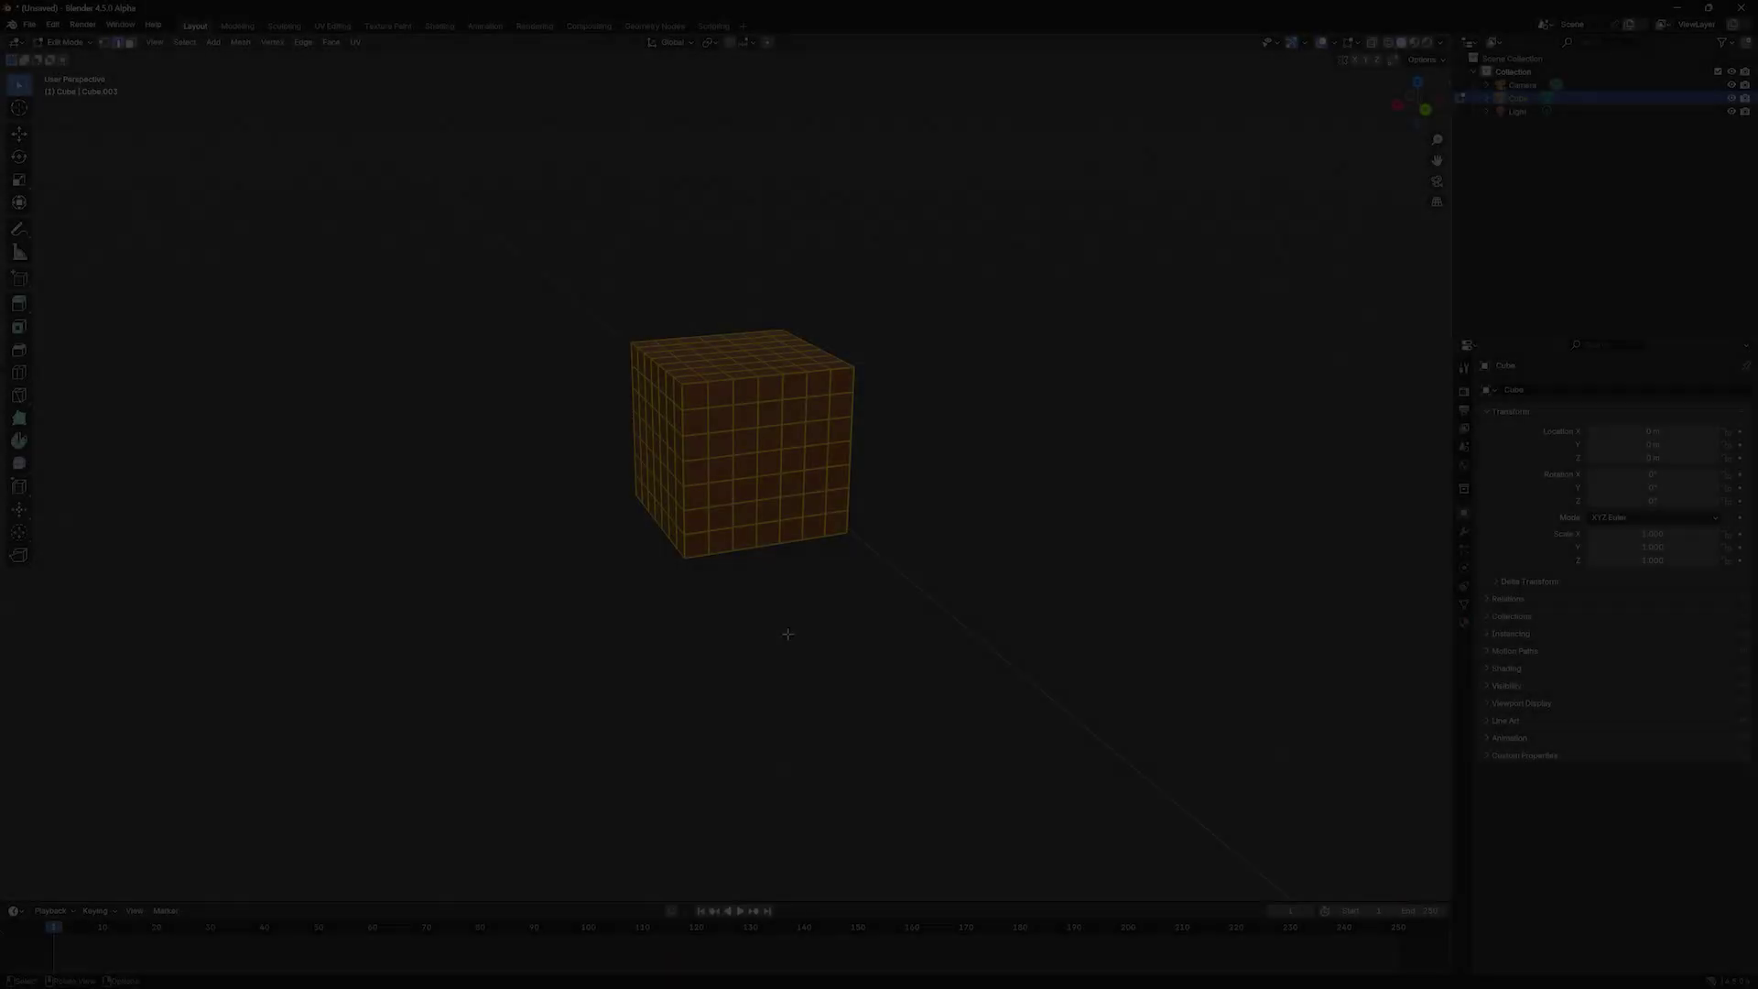
# Step: Start the To Sphere transform on the whole cube without the toolbar tool and confirm the rounded shape
pyautogui.hotkey('shift', 'alt', 's')
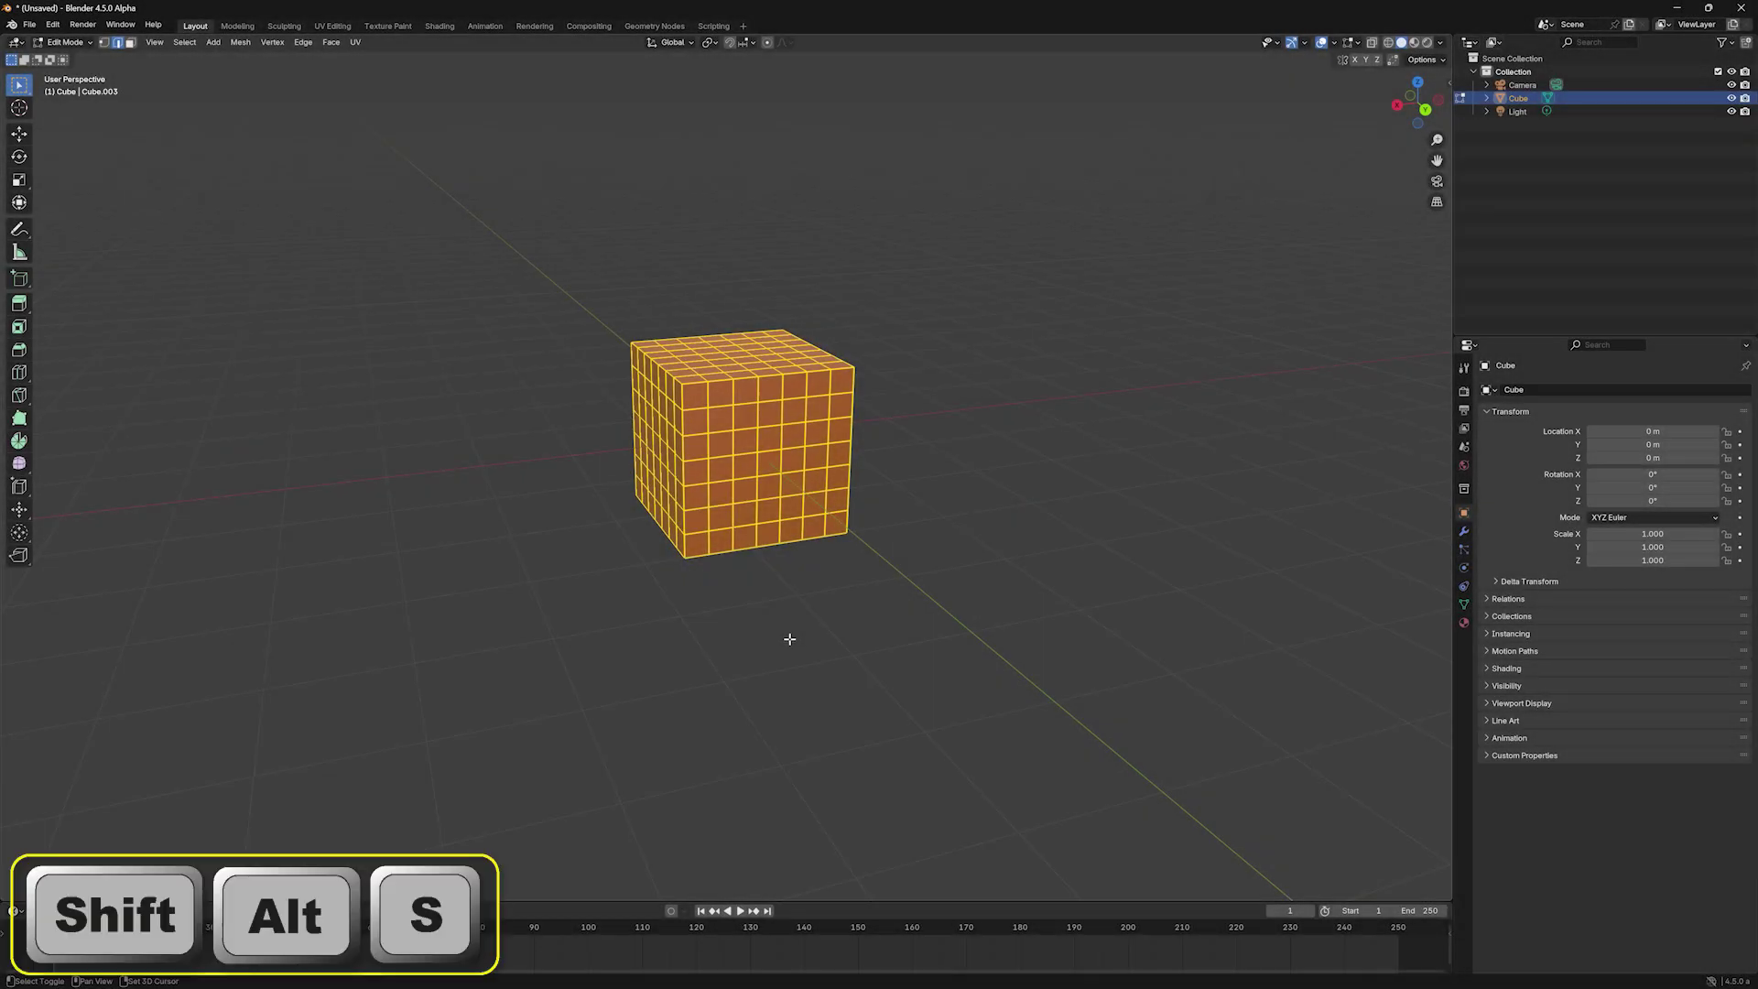
pyautogui.hotkey('shift', 'alt', 's')
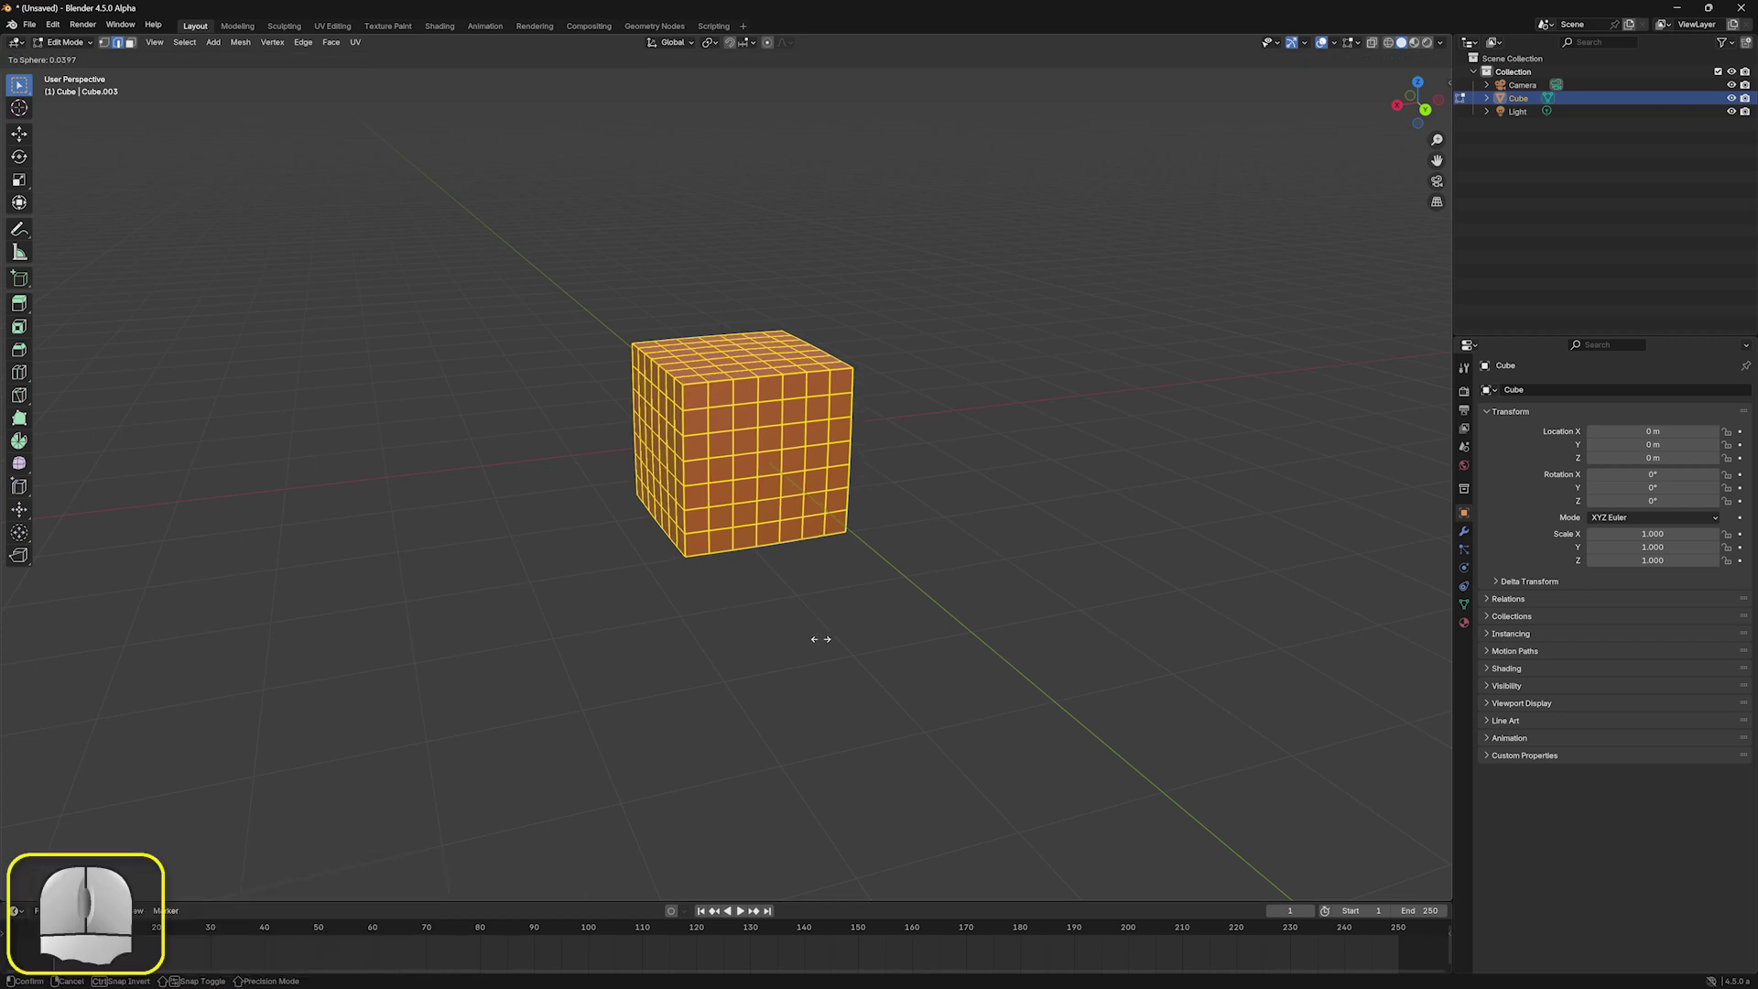
pyautogui.moveTo(1127, 610)
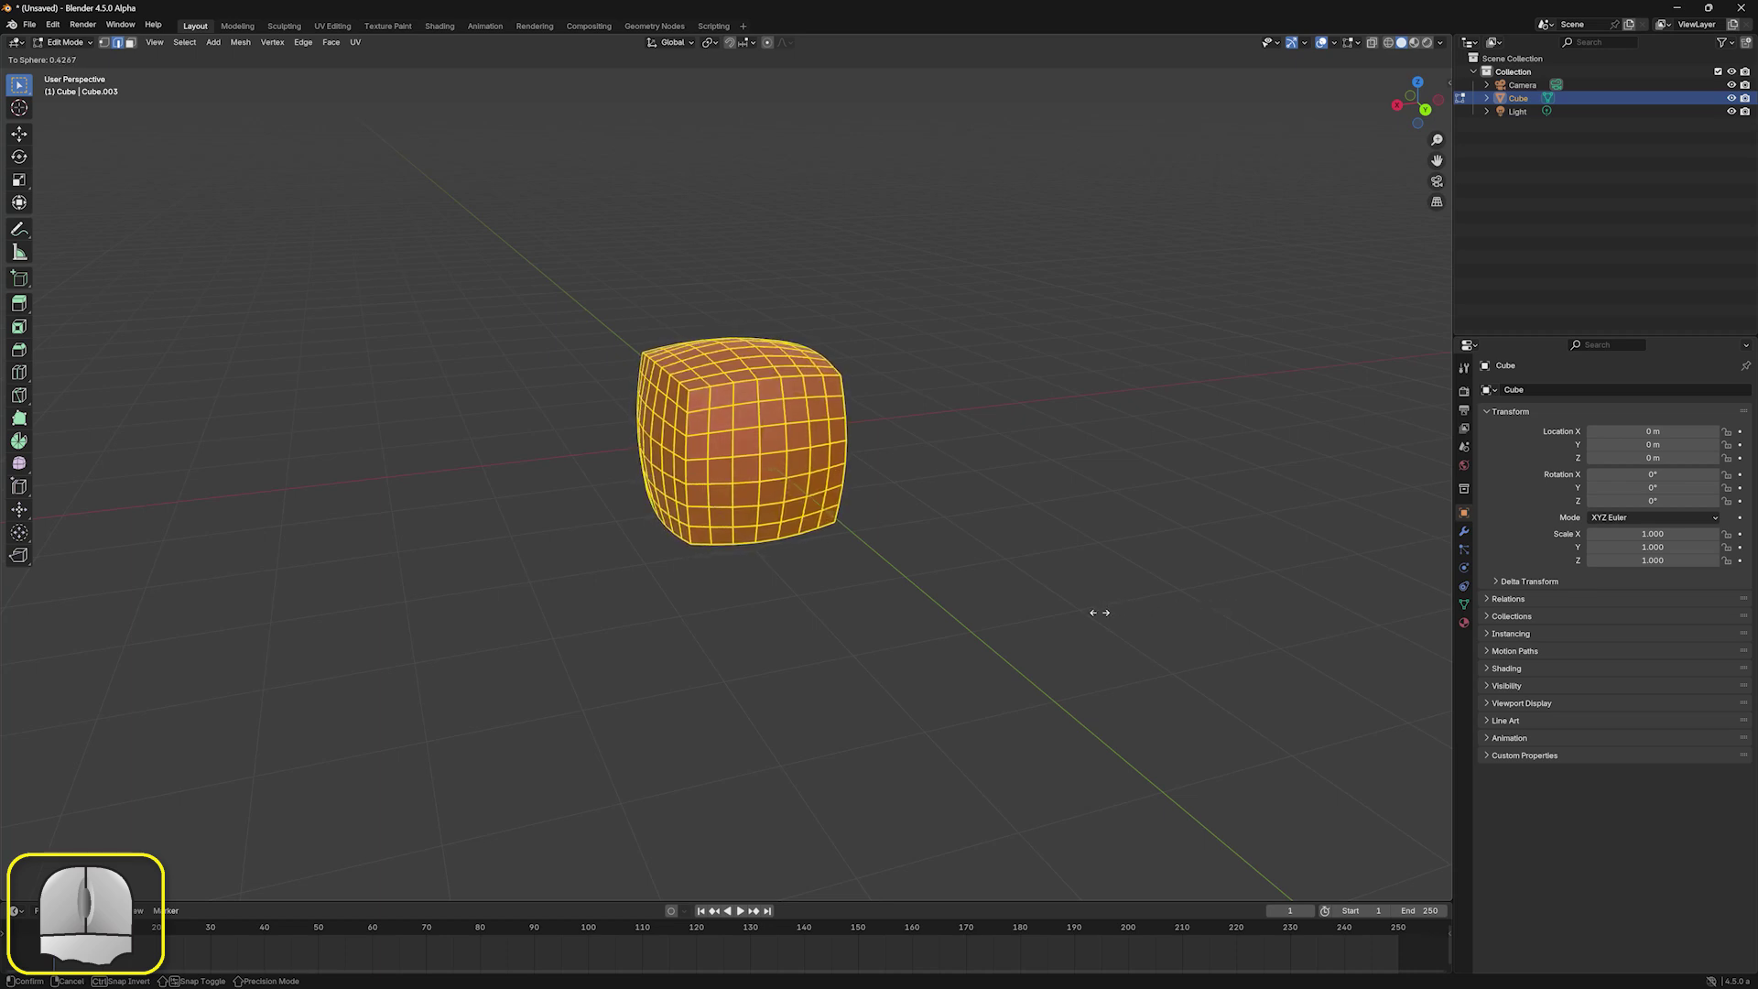
pyautogui.click(1193, 598)
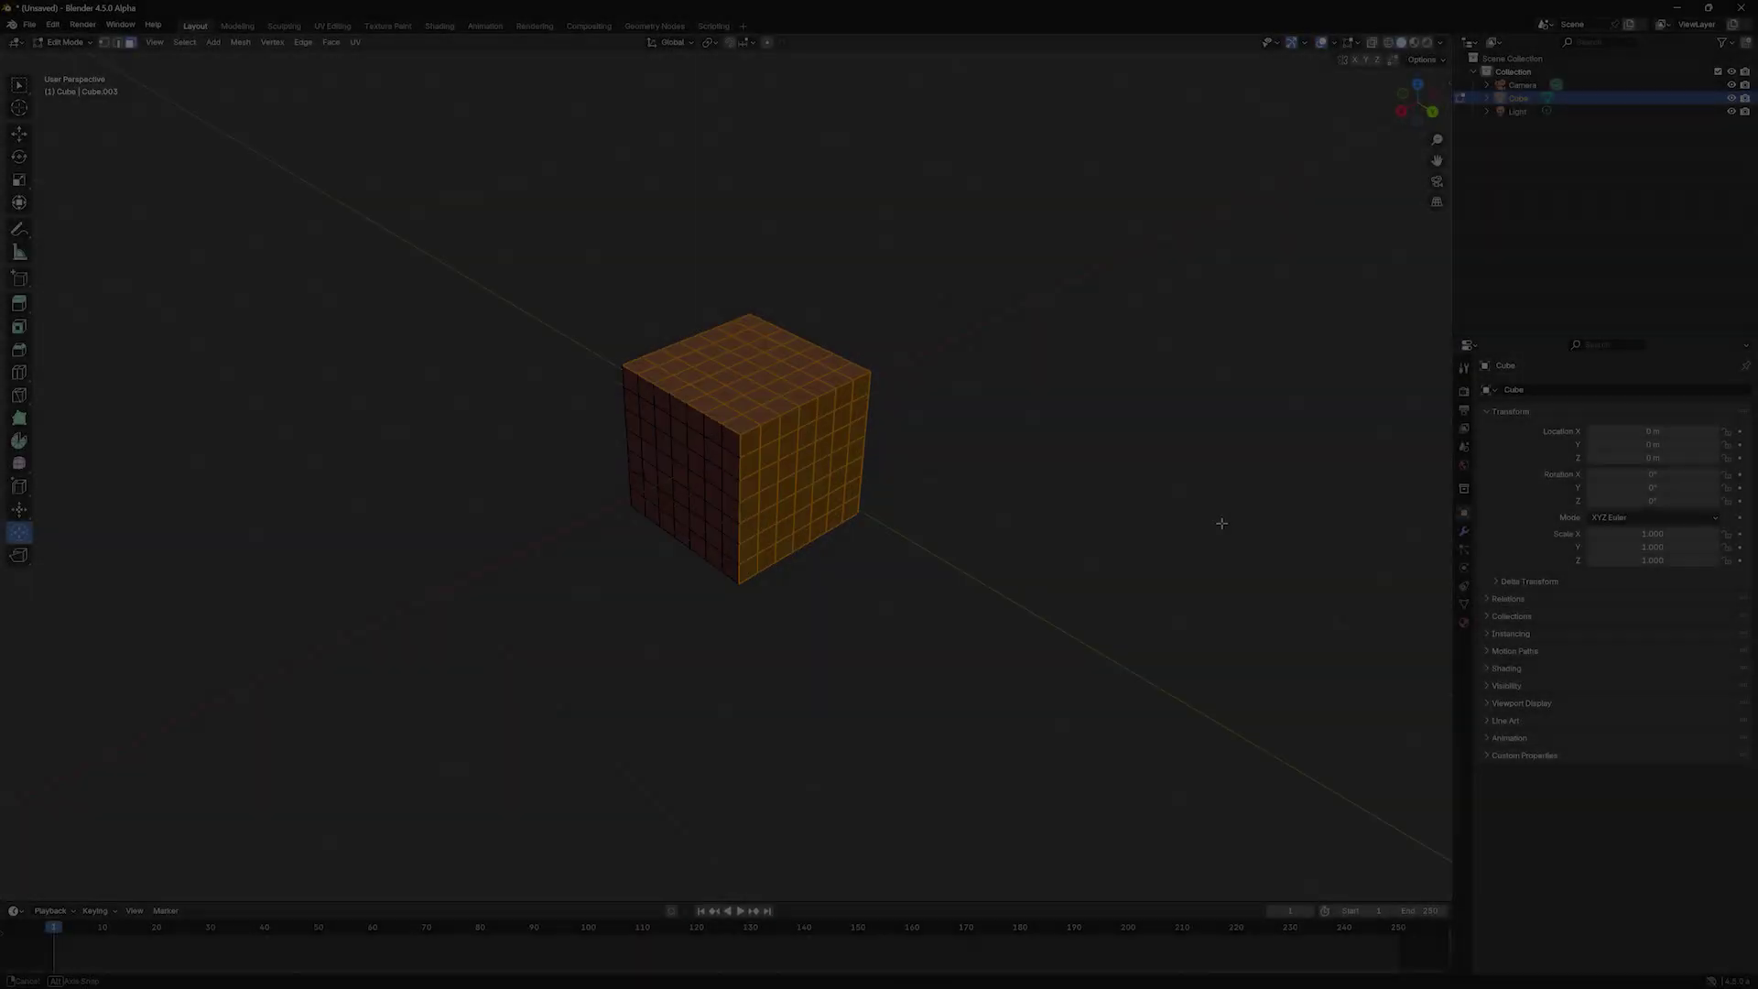
# Step: Apply To Sphere to the selected top and side faces of the cube and view the result
pyautogui.moveTo(1217, 518); pyautogui.dragTo(457, 542, button='middle')
pyautogui.moveTo(640, 510); pyautogui.dragTo(80, 458)
pyautogui.moveTo(81, 458); pyautogui.dragTo(1040, 426, button='middle')
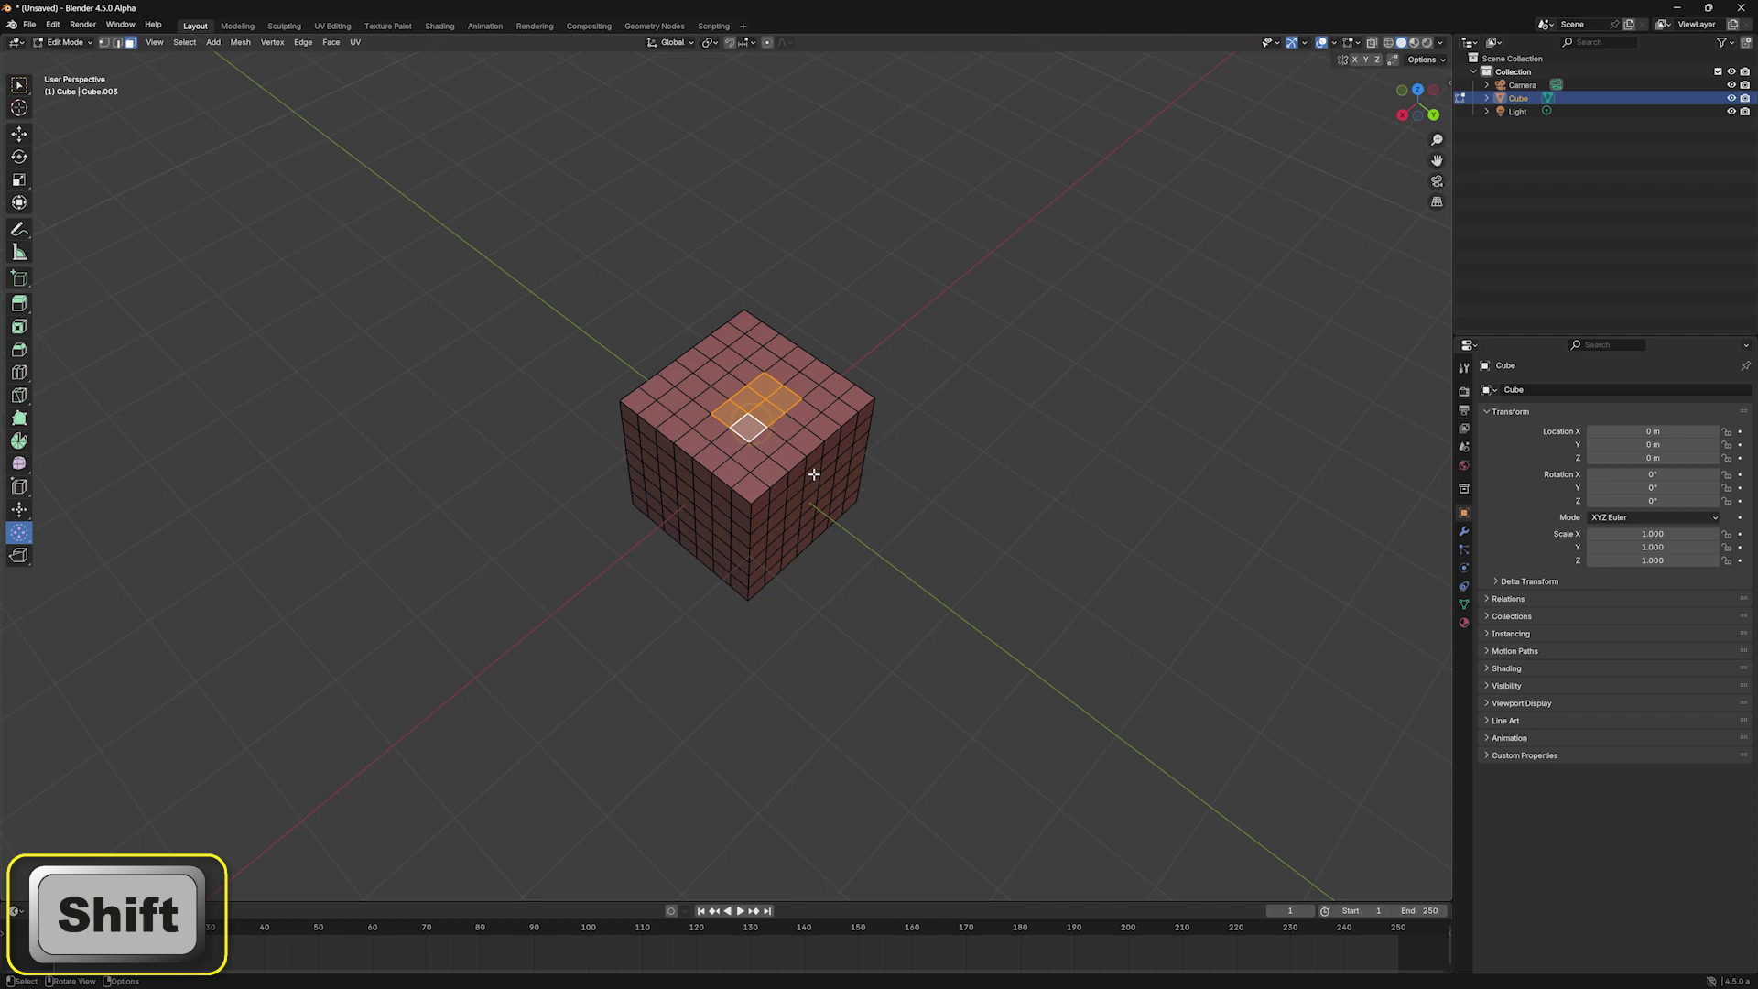
# Step: Select a central patch of faces on the cube's top and on one side, and apply To Sphere to both patches
pyautogui.press('shift+KP_7')
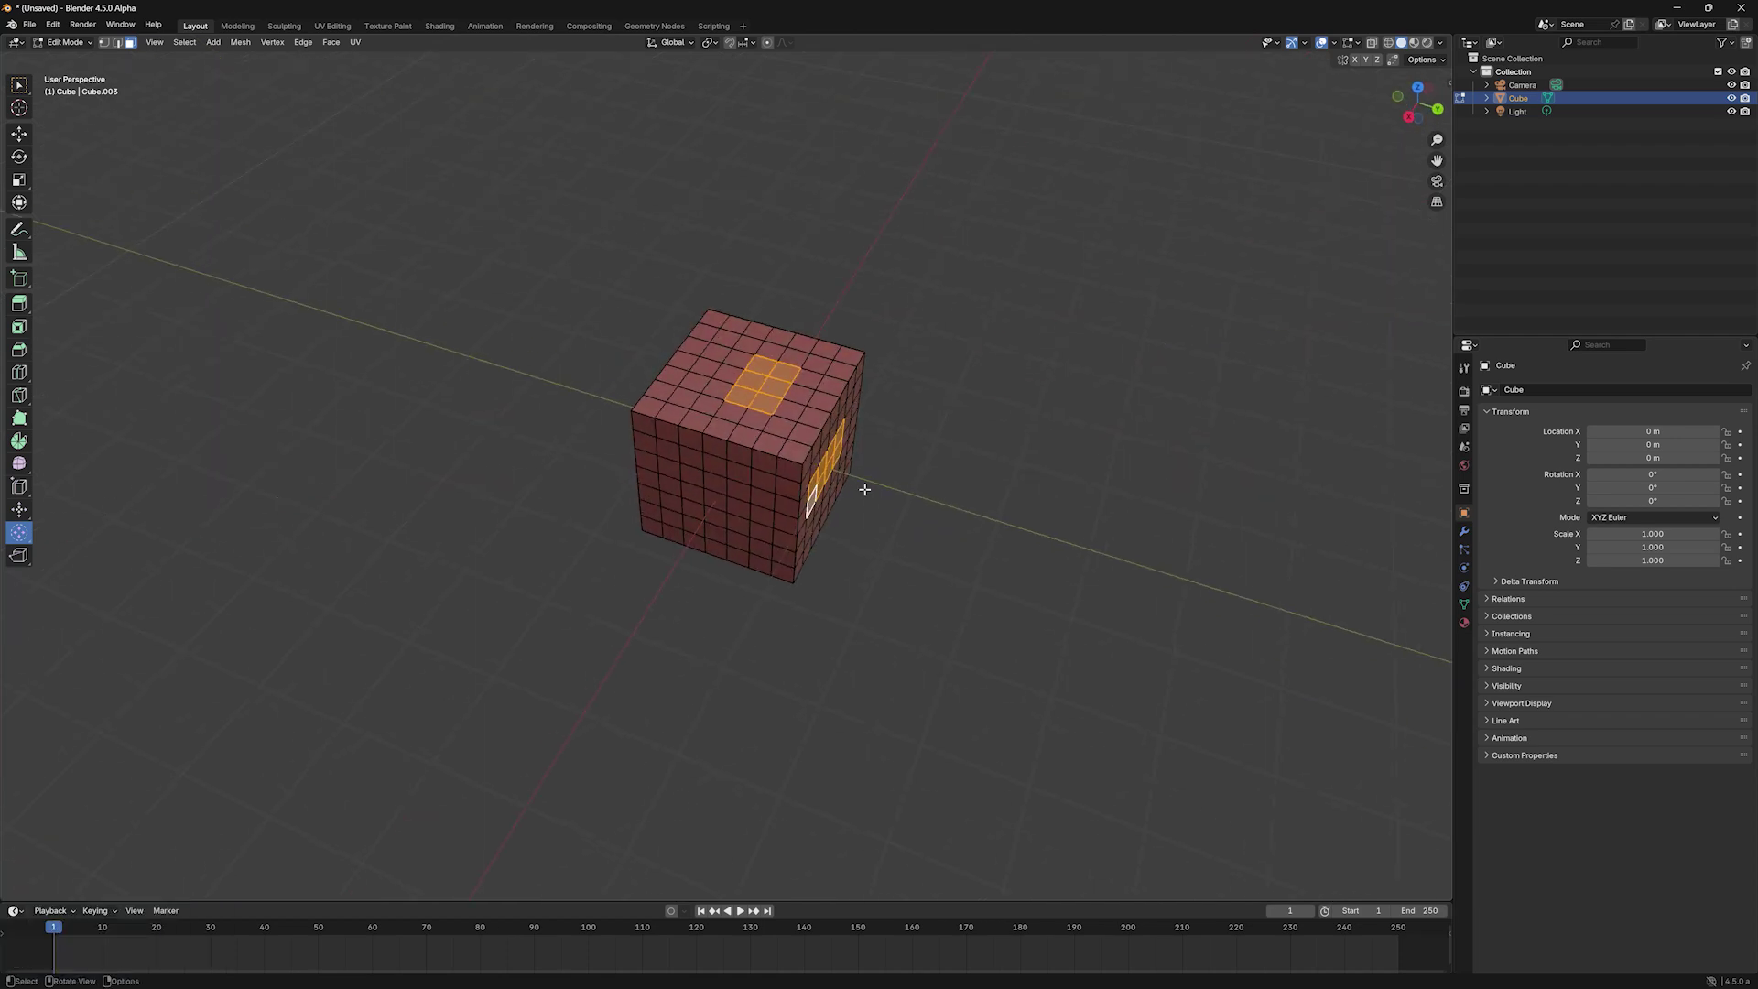
pyautogui.moveTo(840, 469); pyautogui.dragTo(879, 451)
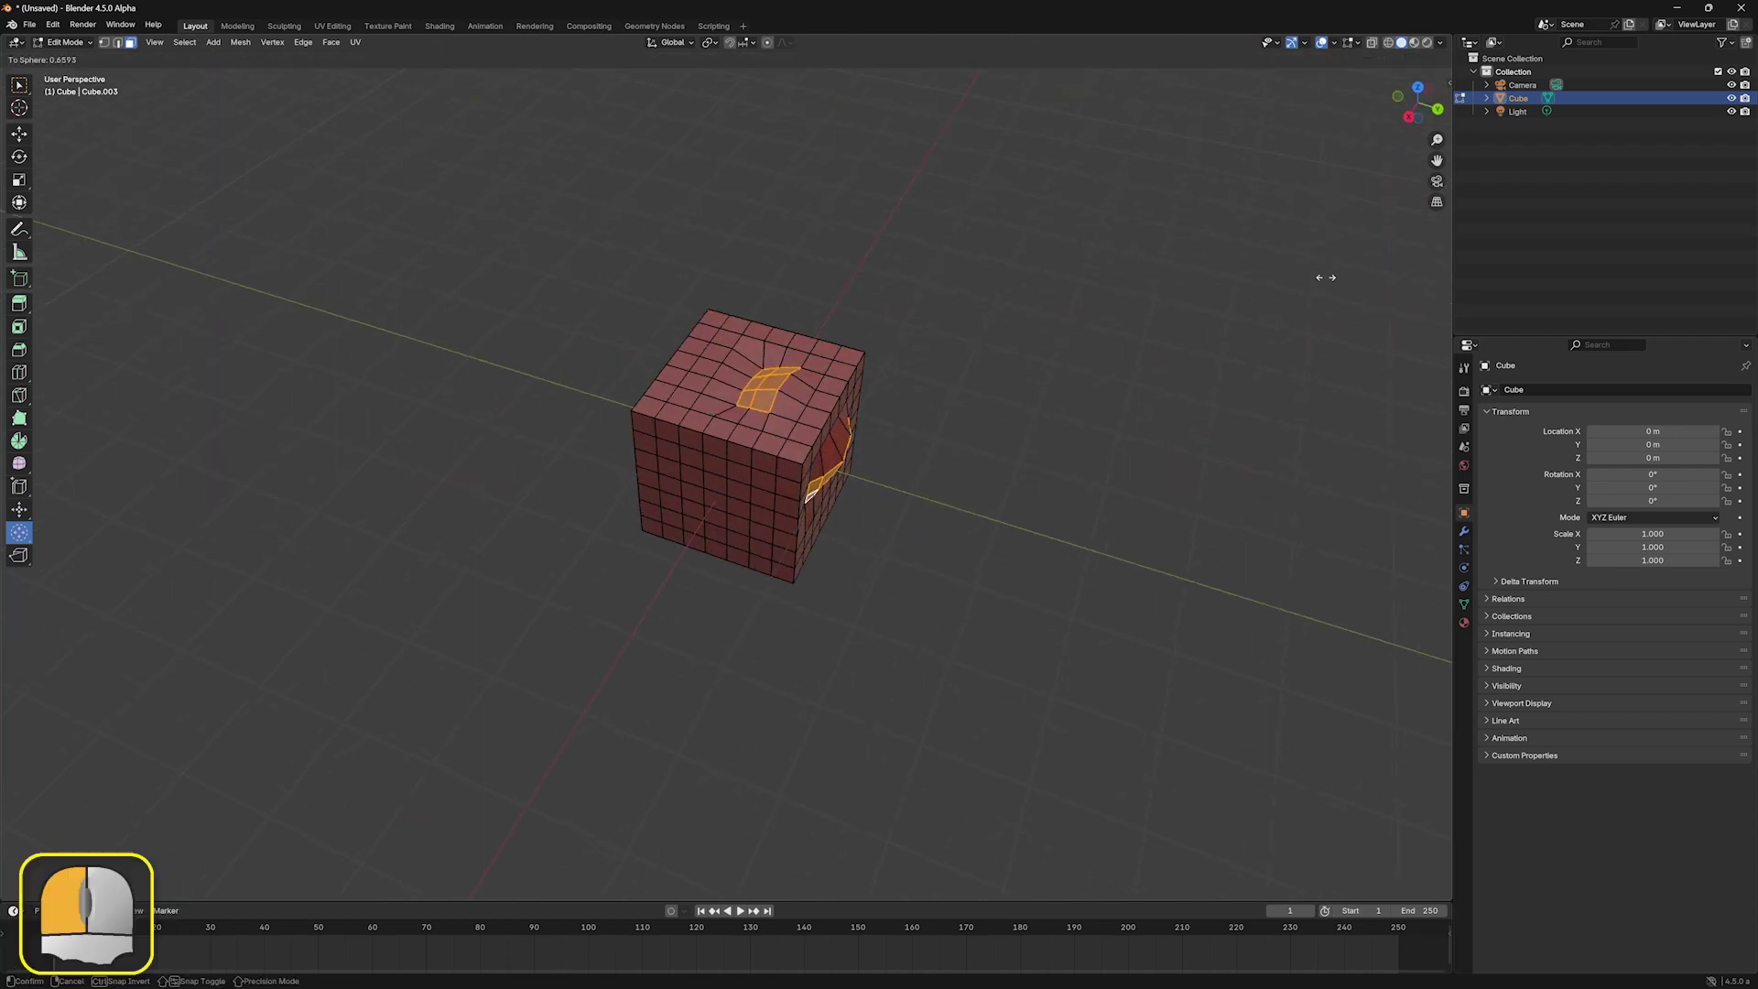
pyautogui.moveTo(324, 259); pyautogui.dragTo(324, 259)
pyautogui.moveTo(824, 385); pyautogui.dragTo(1085, 526, button='middle')
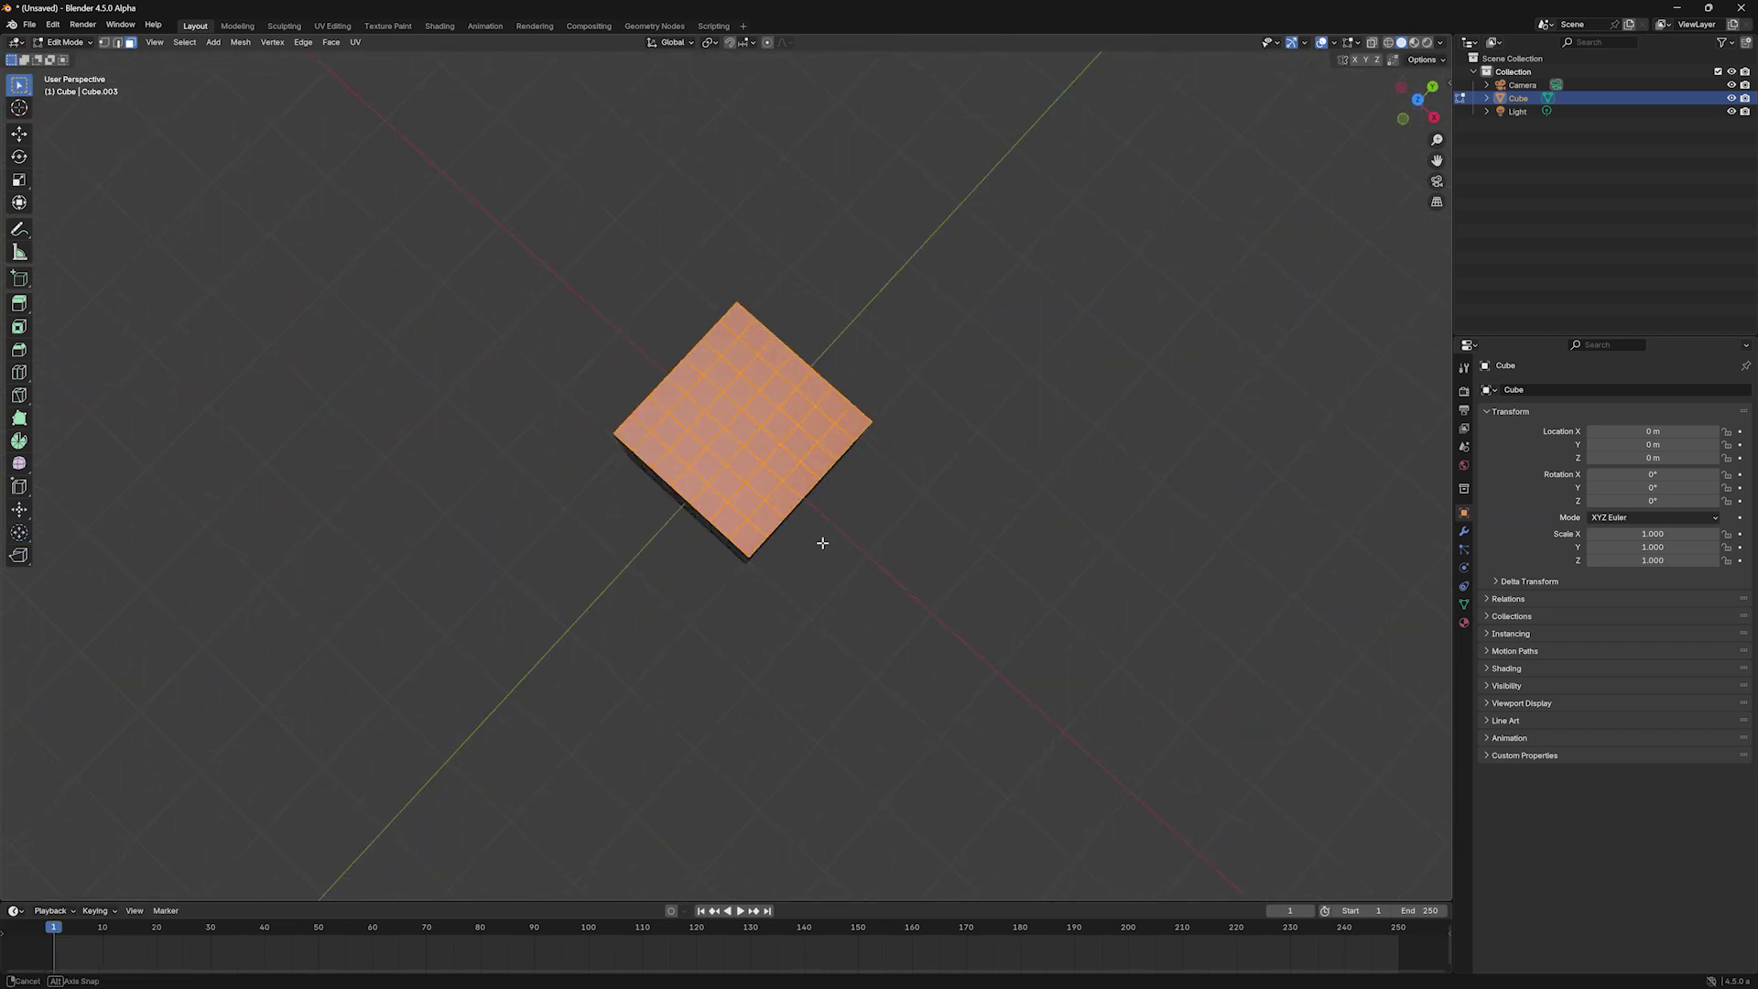
# Step: Try the To Sphere tool at a factor of 1 on all of the cube's top faces
pyautogui.moveTo(820, 542); pyautogui.dragTo(531, 610, button='middle')
pyautogui.click(19, 532)
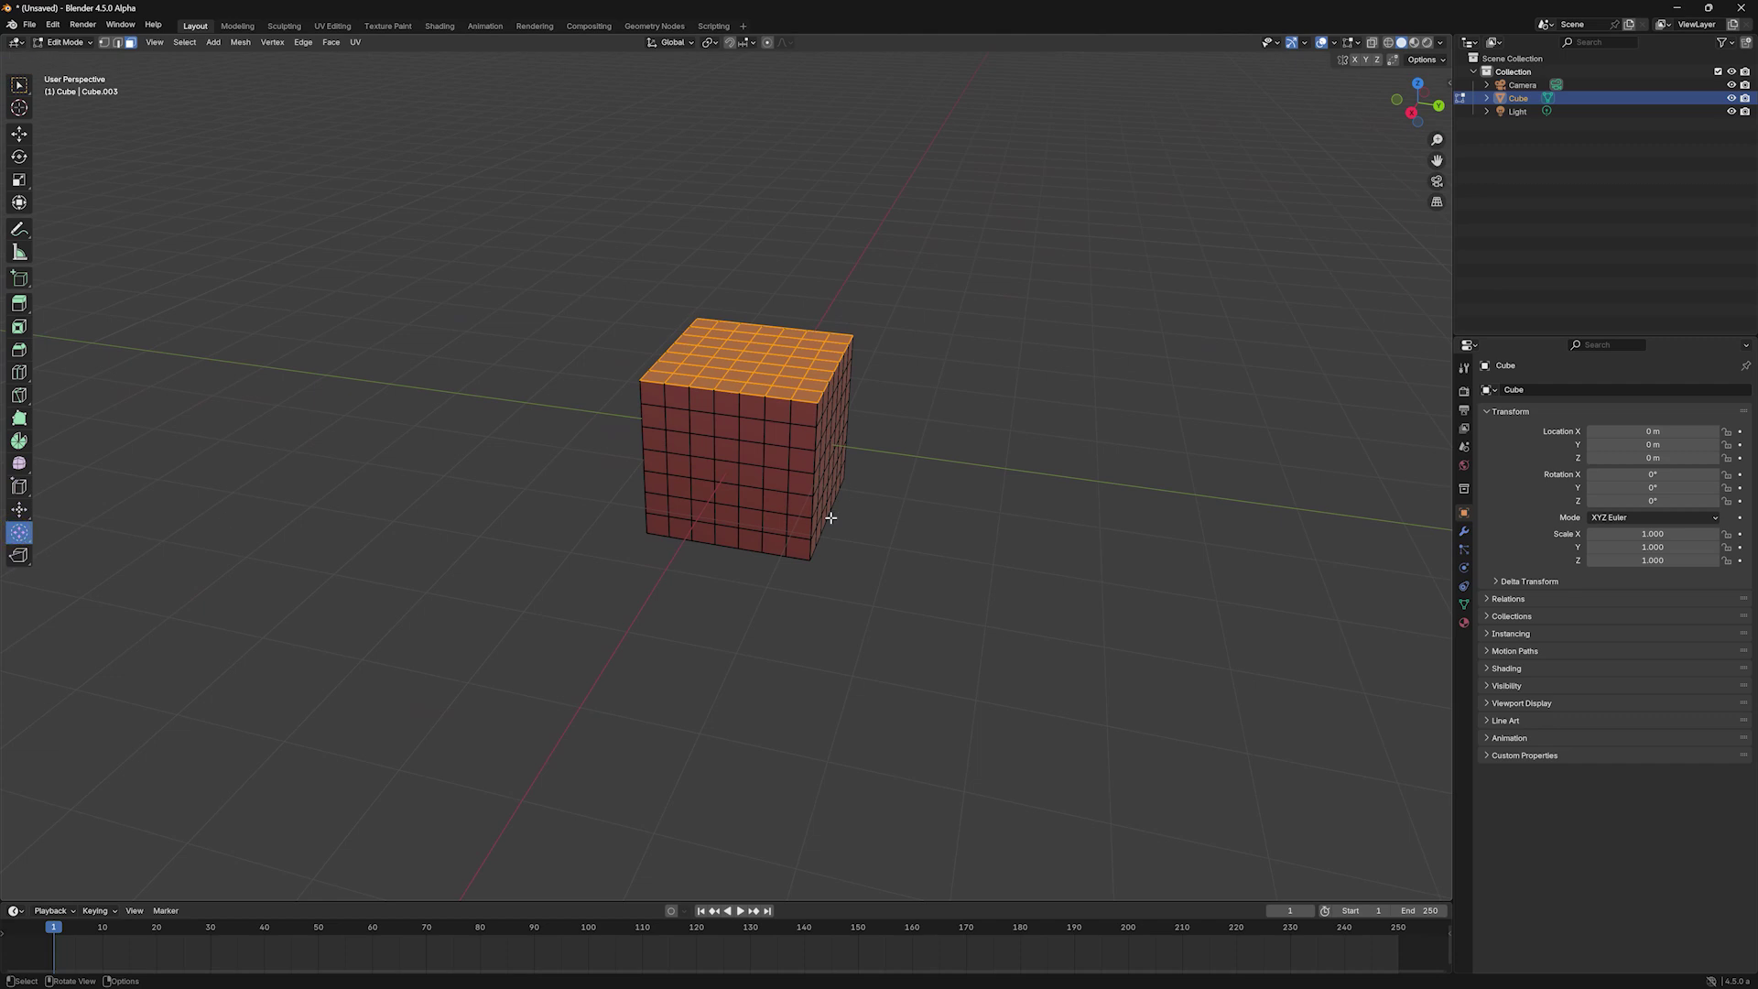
pyautogui.moveTo(827, 519); pyautogui.dragTo(1240, 424)
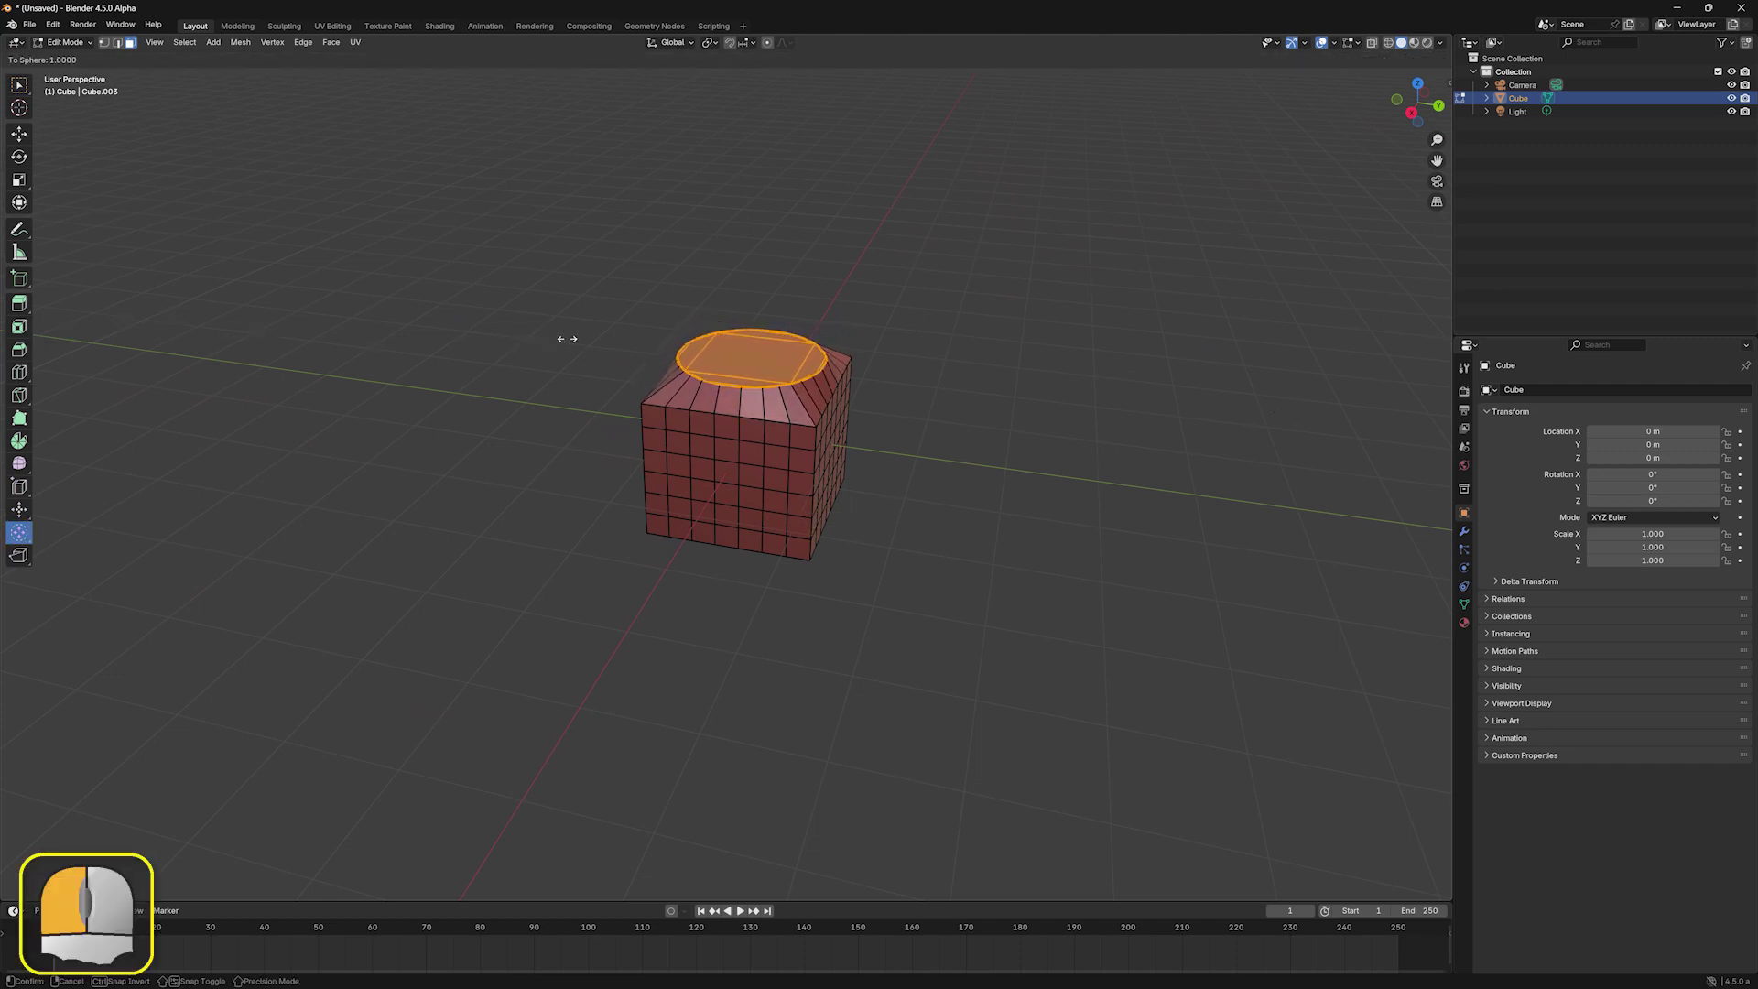
pyautogui.moveTo(709, 322); pyautogui.dragTo(710, 321)
pyautogui.moveTo(659, 408); pyautogui.dragTo(759, 368, button='middle')
pyautogui.hotkey('ctrl', 'z')
# Step: Select only a small central patch of the cube's top faces and apply To Sphere to it
pyautogui.hotkey('alt', 'a')
pyautogui.click(758, 367)
pyautogui.keyDown('shift'); pyautogui.click(750, 385); pyautogui.keyUp('shift')
pyautogui.keyDown('shift'); pyautogui.click(770, 403); pyautogui.keyUp('shift')
pyautogui.keyDown('shift'); pyautogui.click(784, 374); pyautogui.keyUp('shift')
pyautogui.hotkey('shift', 'alt', 's')
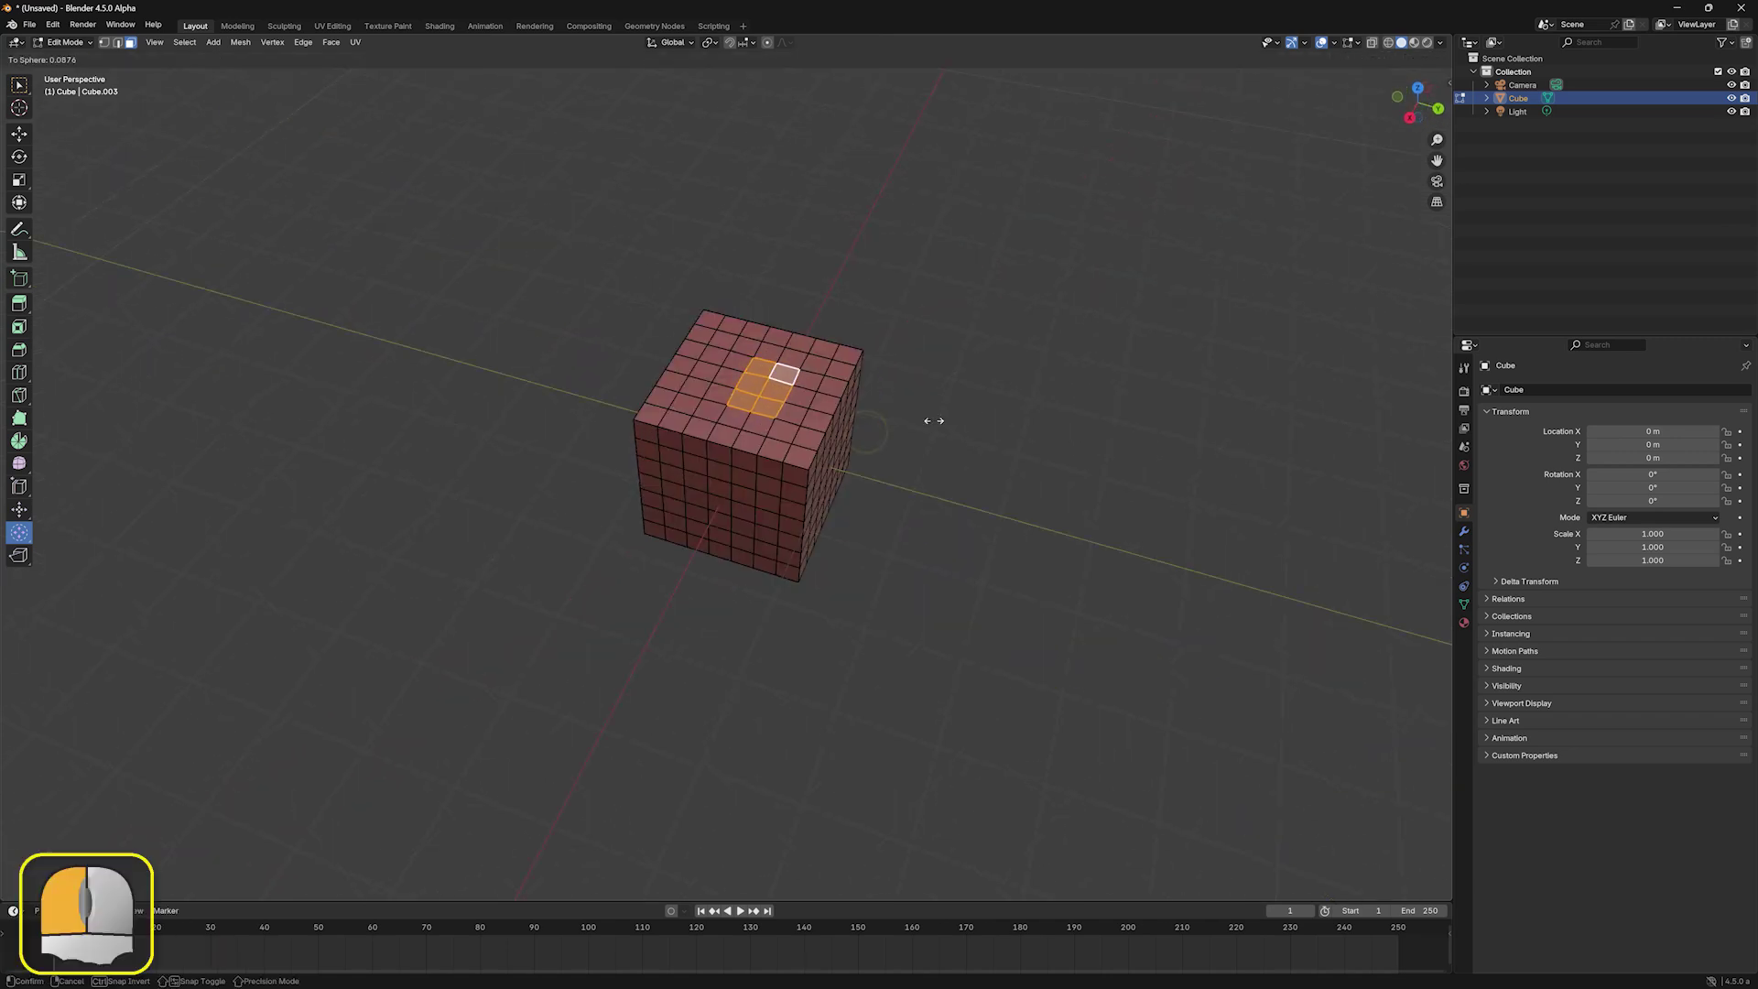
pyautogui.click(534, 380)
pyautogui.moveTo(882, 455); pyautogui.dragTo(926, 475, button='middle')
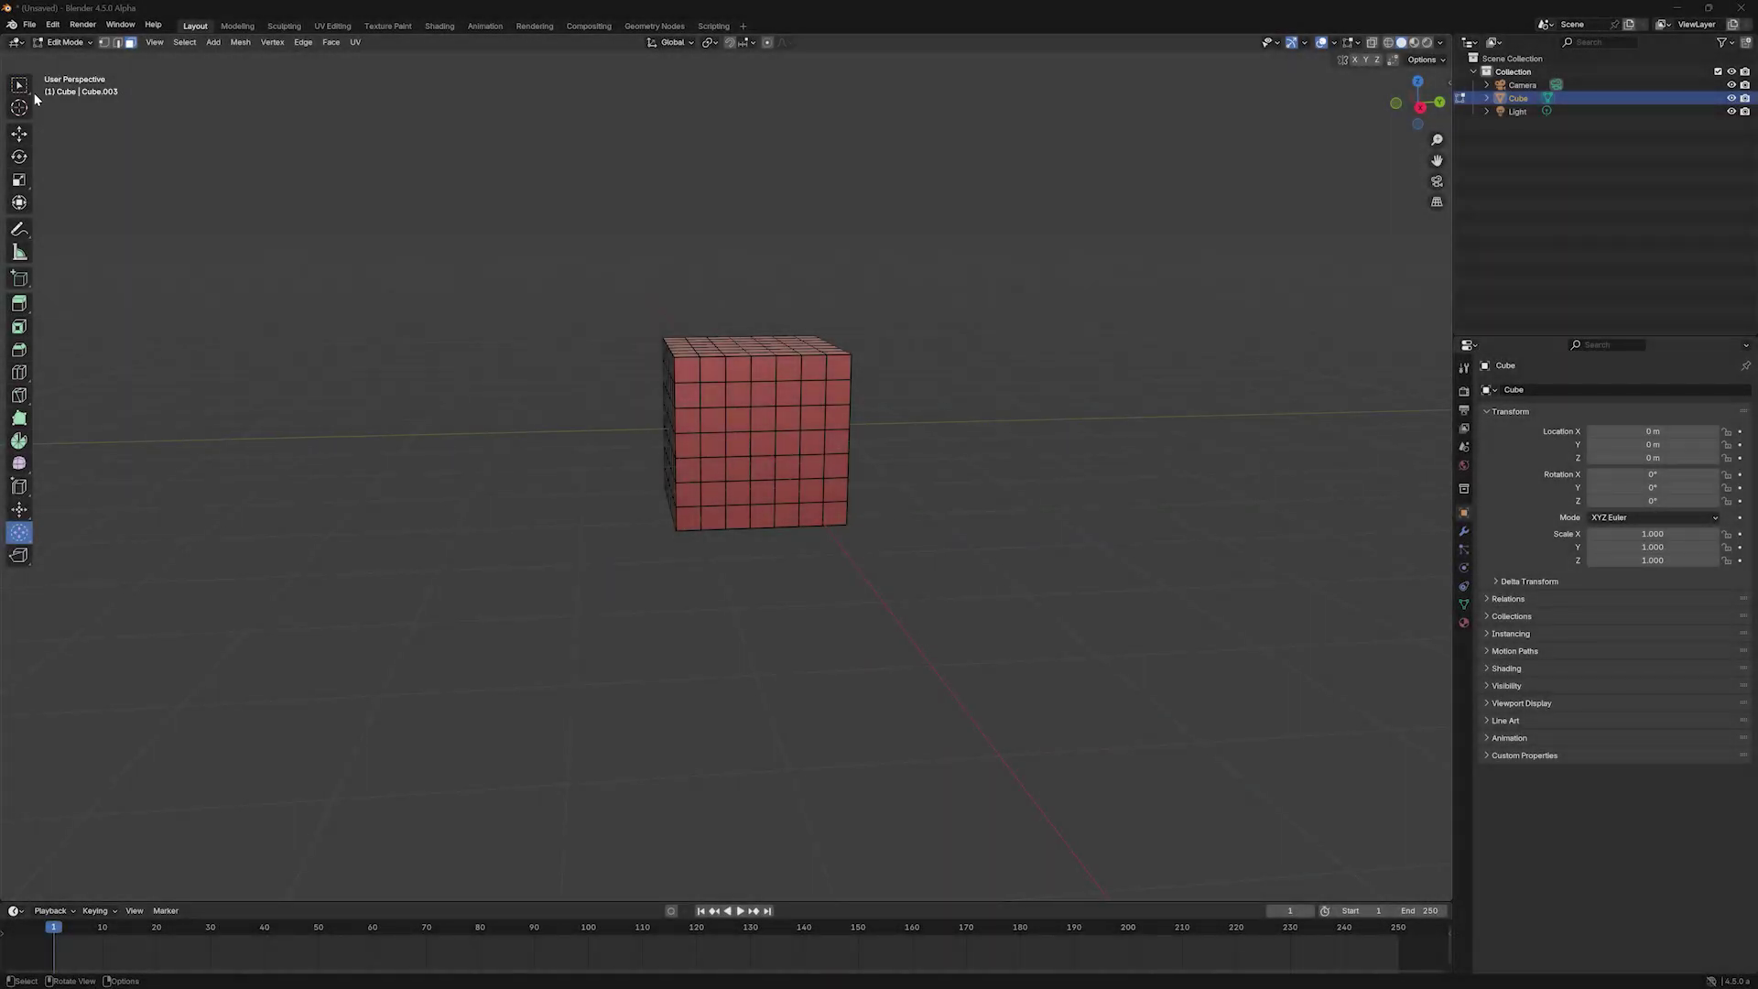
# Step: Box-select the inner 5 by 5 block of faces on the cube's front side and delete those faces
pyautogui.click(22, 86)
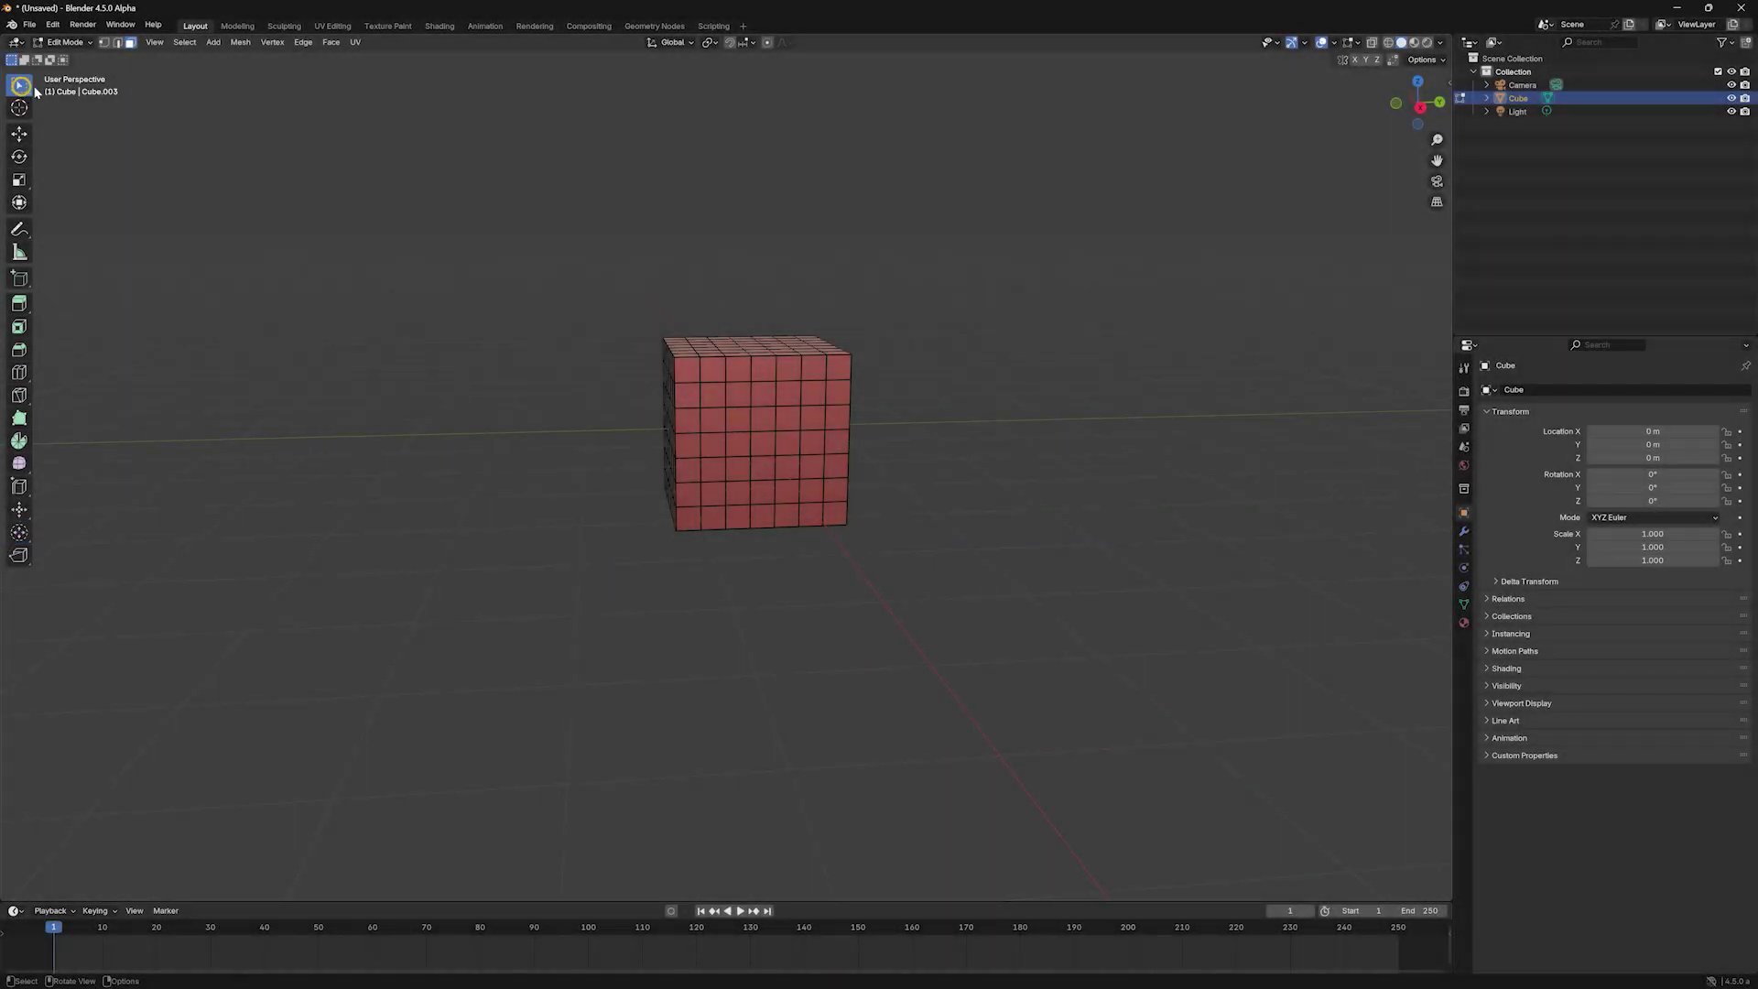
pyautogui.moveTo(712, 386); pyautogui.dragTo(809, 495)
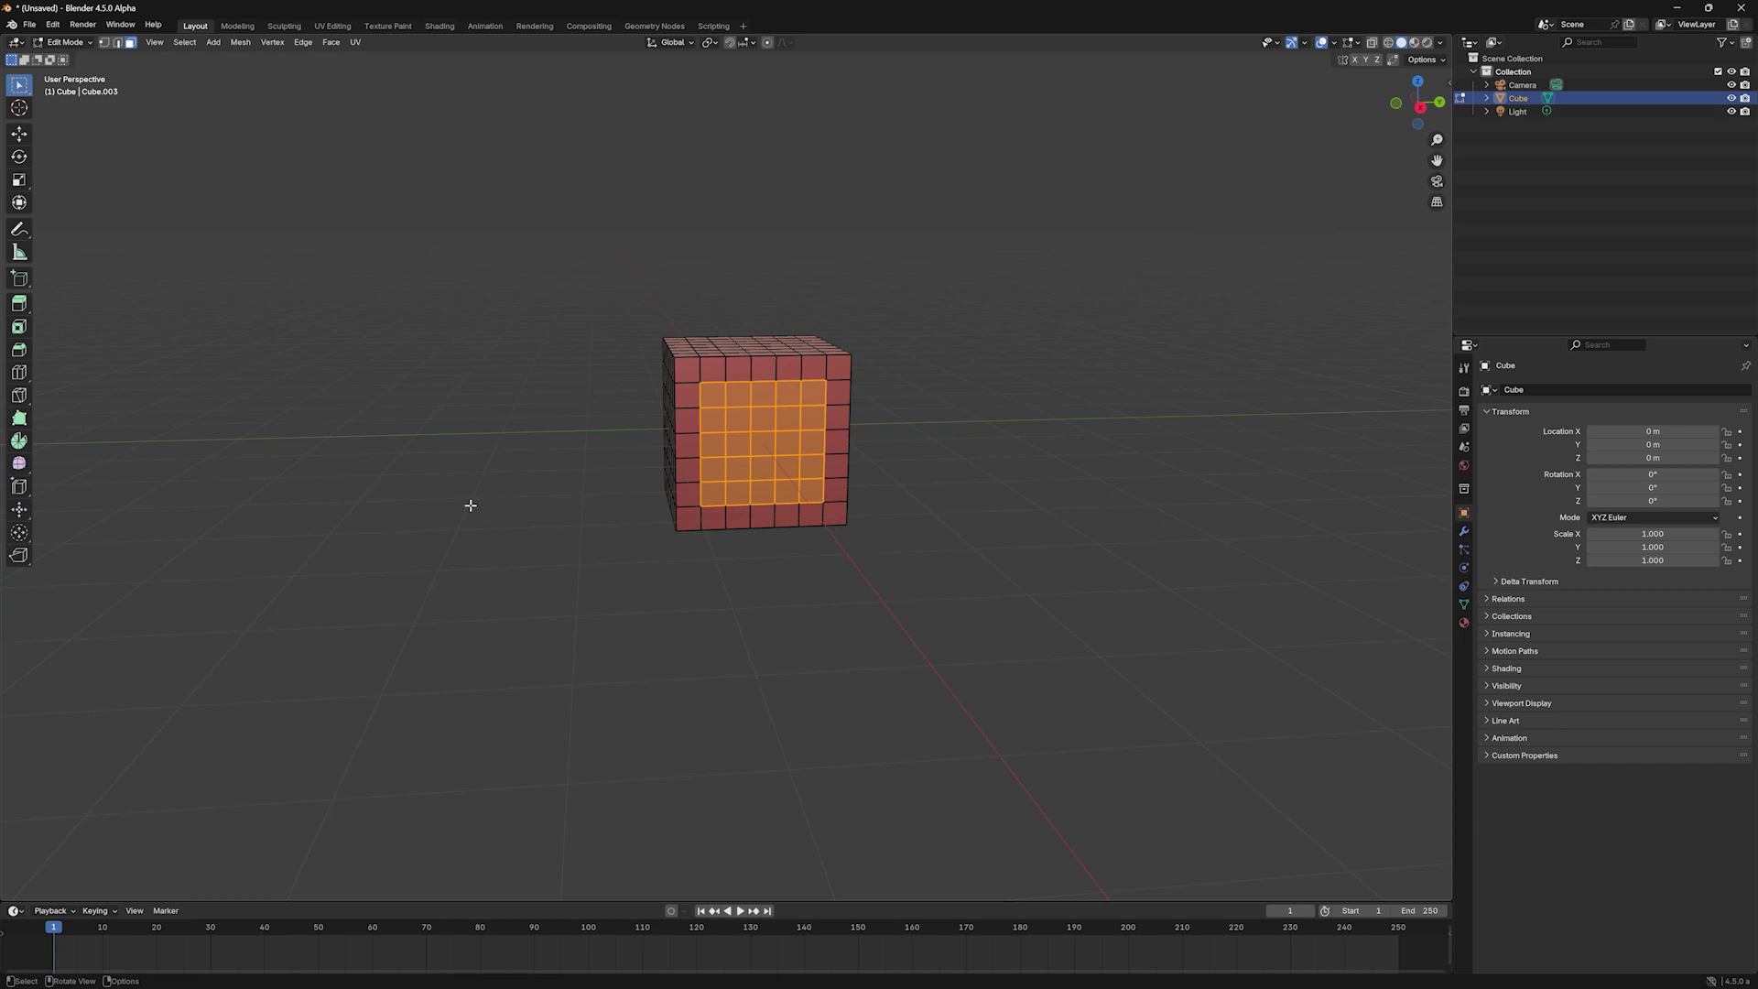
pyautogui.press('x')
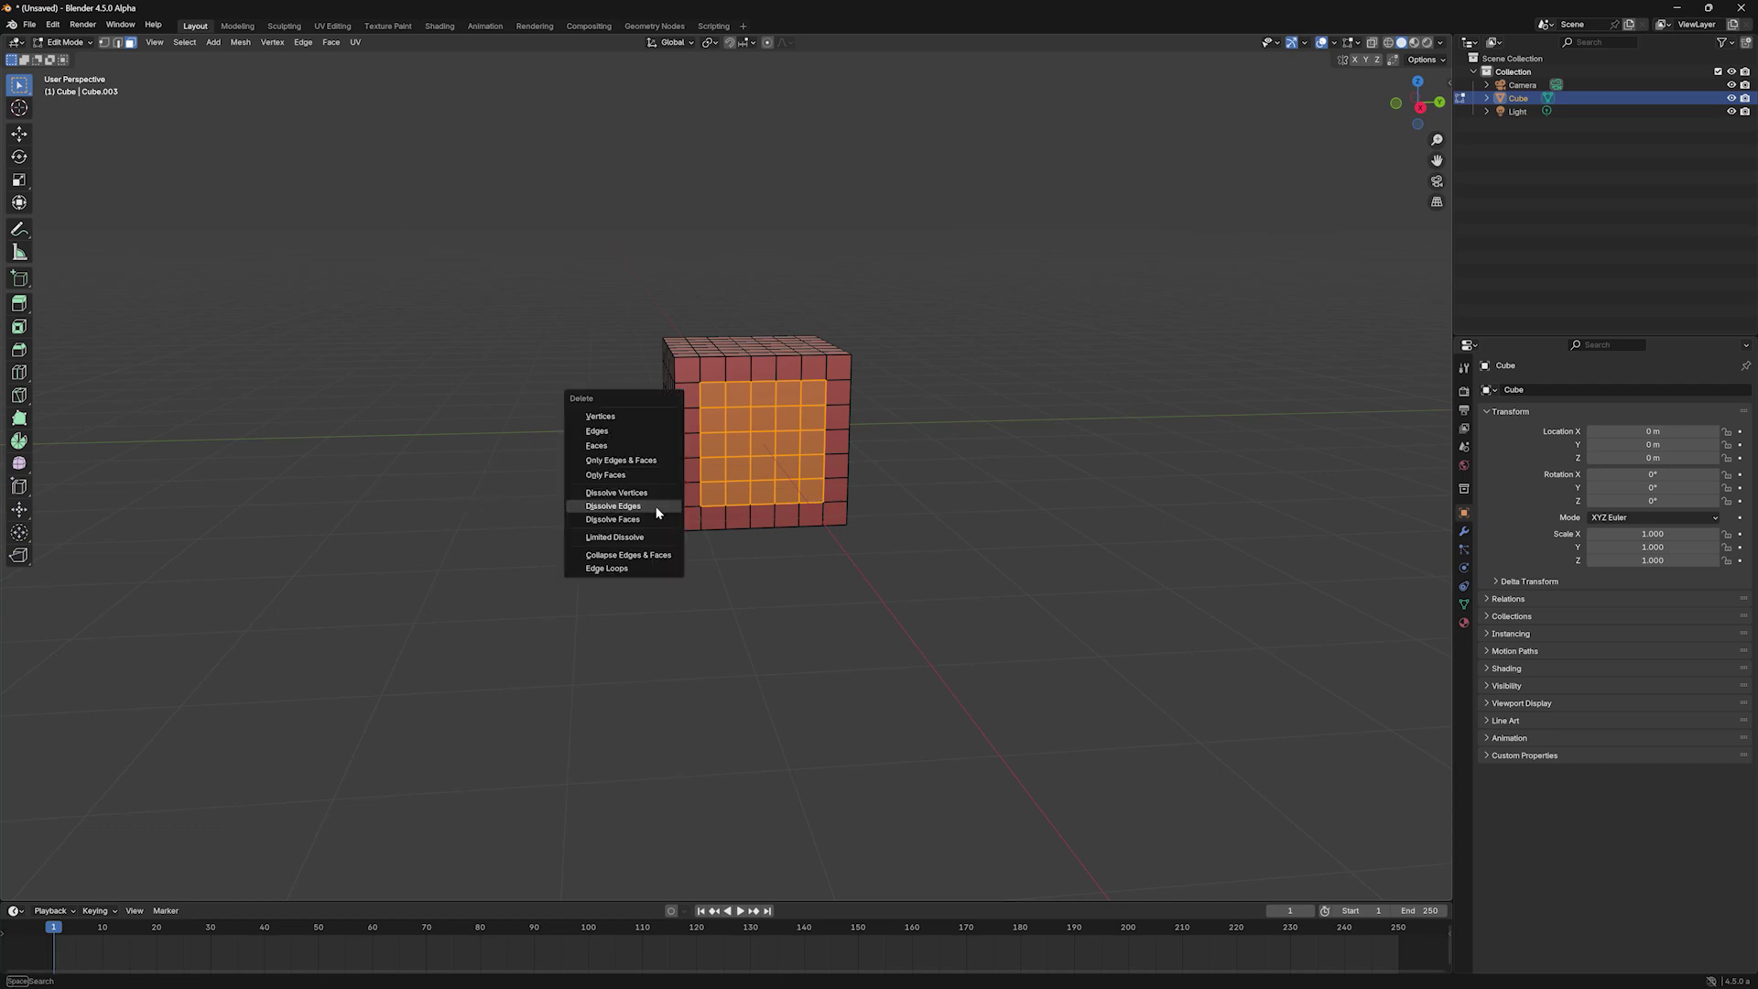
pyautogui.click(608, 447)
pyautogui.moveTo(836, 531)
pyautogui.mouseDown(button='middle')
pyautogui.moveTo(723, 531)
pyautogui.moveTo(710, 553)
pyautogui.moveTo(805, 514)
pyautogui.moveTo(819, 532)
pyautogui.mouseUp(button='middle')
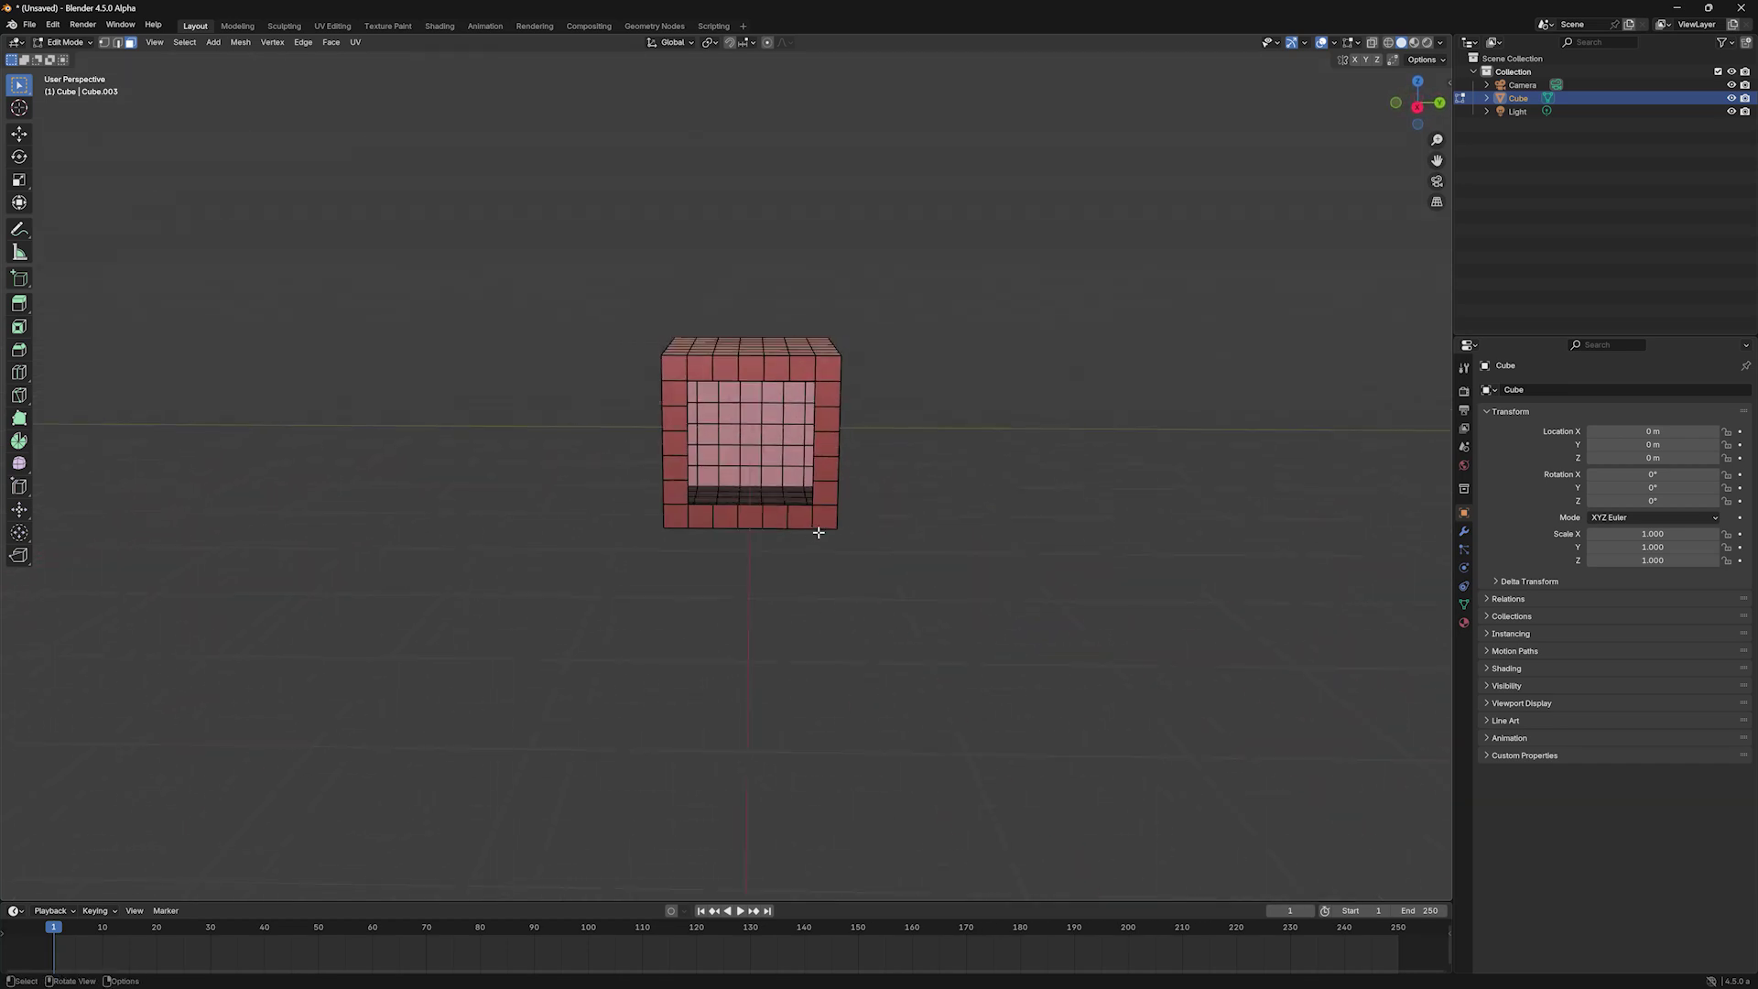
# Step: Select the edge loop around the front opening and round it into a circle with To Sphere at a factor of 1
pyautogui.press('2')
pyautogui.keyDown('alt'); pyautogui.click(813, 470); pyautogui.keyUp('alt')
pyautogui.moveTo(813, 470); pyautogui.dragTo(824, 530, button='middle')
pyautogui.click(20, 532)
pyautogui.moveTo(640, 545); pyautogui.dragTo(1121, 511)
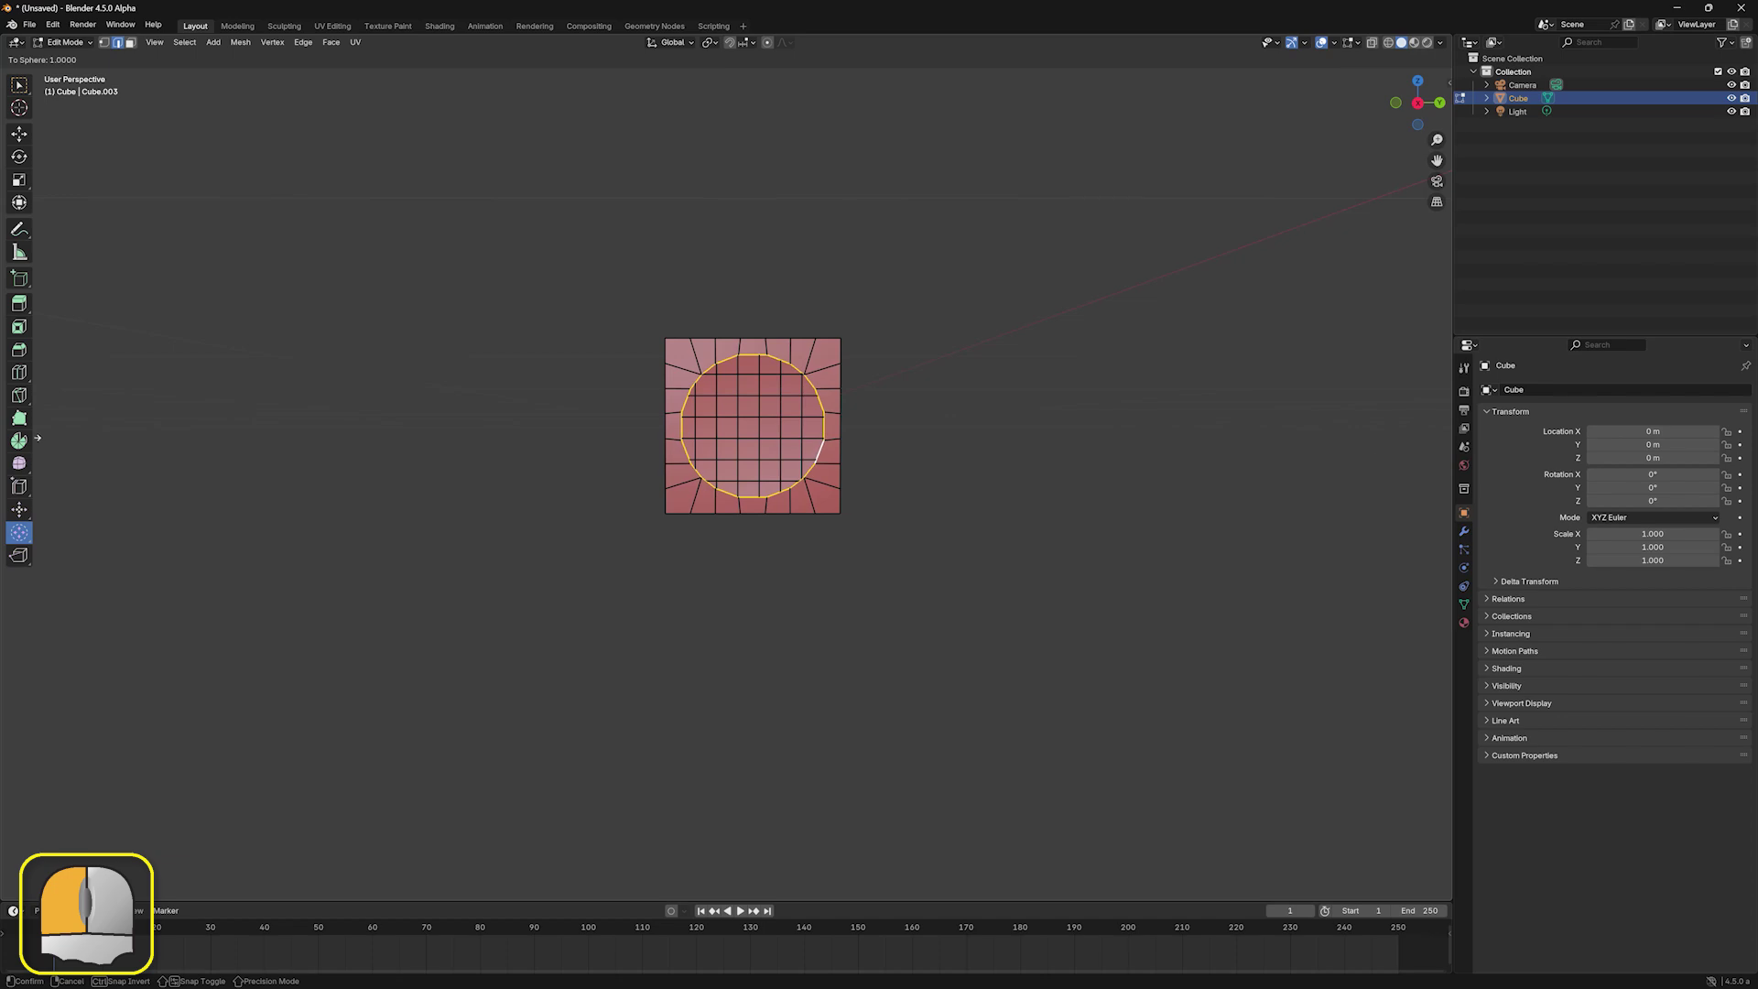
# Step: Undo the To Sphere rounding of the cube's front opening
pyautogui.moveTo(38, 438); pyautogui.dragTo(38, 438)
pyautogui.moveTo(822, 424)
pyautogui.mouseDown(button='middle')
pyautogui.moveTo(731, 428)
pyautogui.moveTo(839, 444)
pyautogui.mouseUp(button='middle')
pyautogui.hotkey('ctrl', 'z')
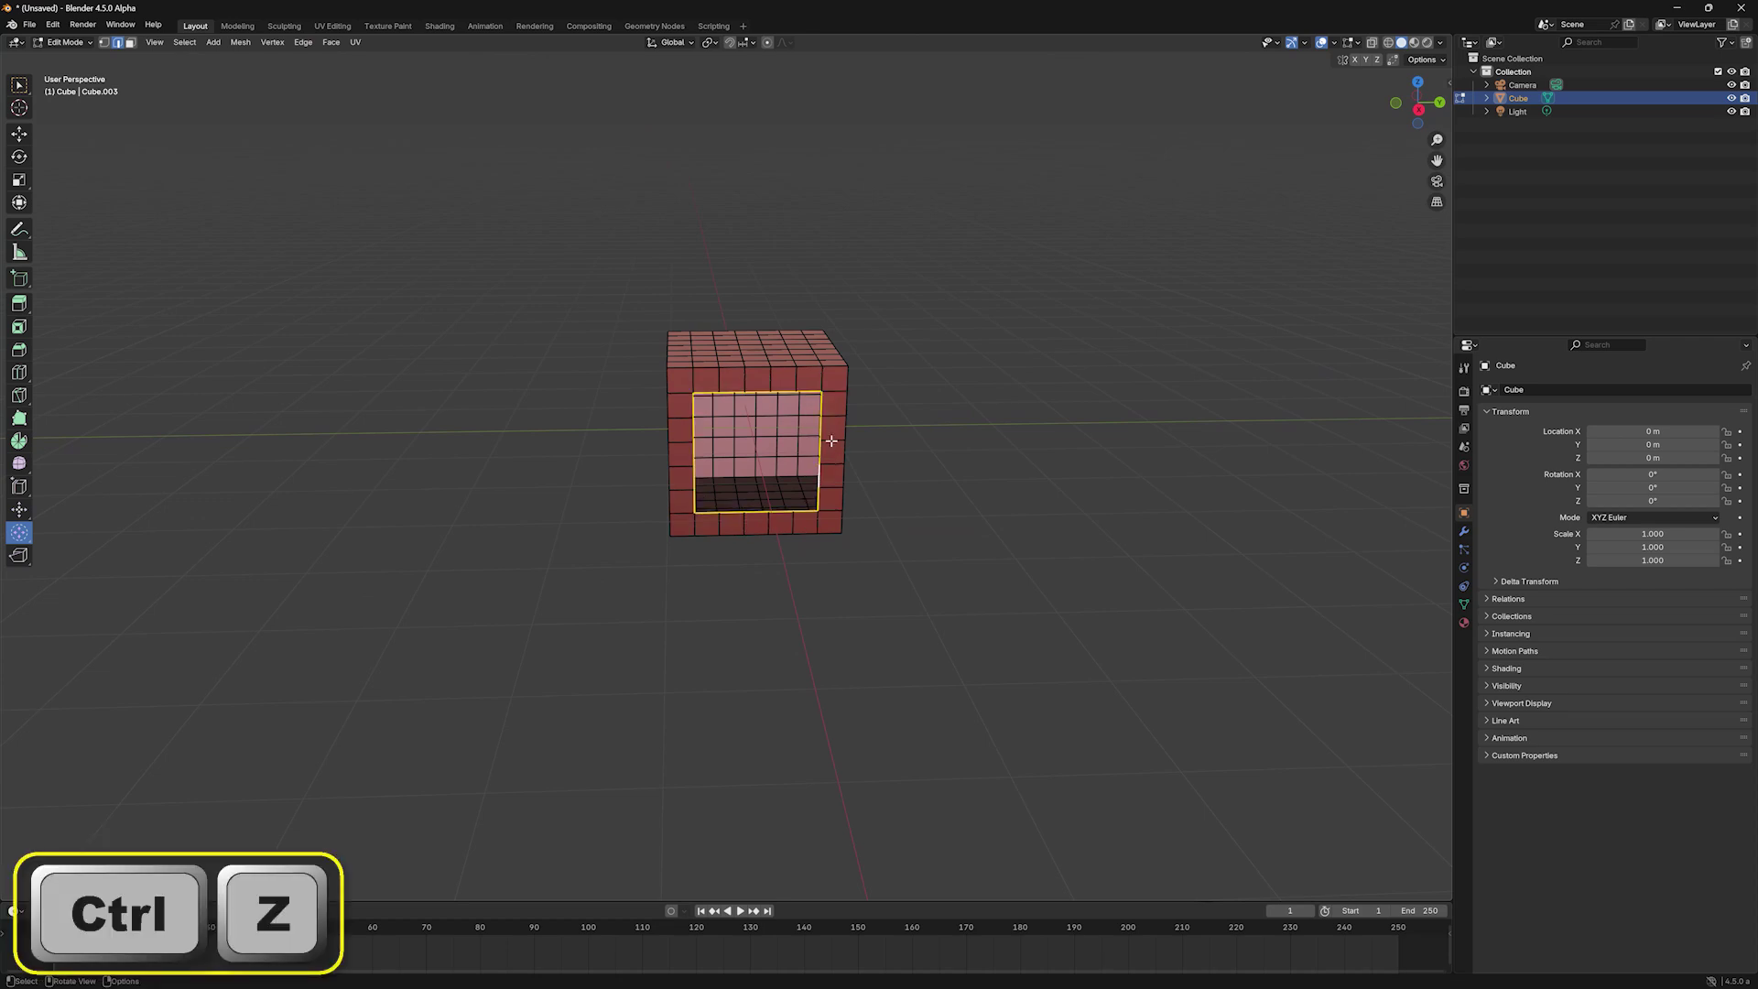
# Step: Subdivide the front opening's edge loop with 1 cut and round it into a circle with To Sphere at a factor of 1
pyautogui.rightClick(821, 426)
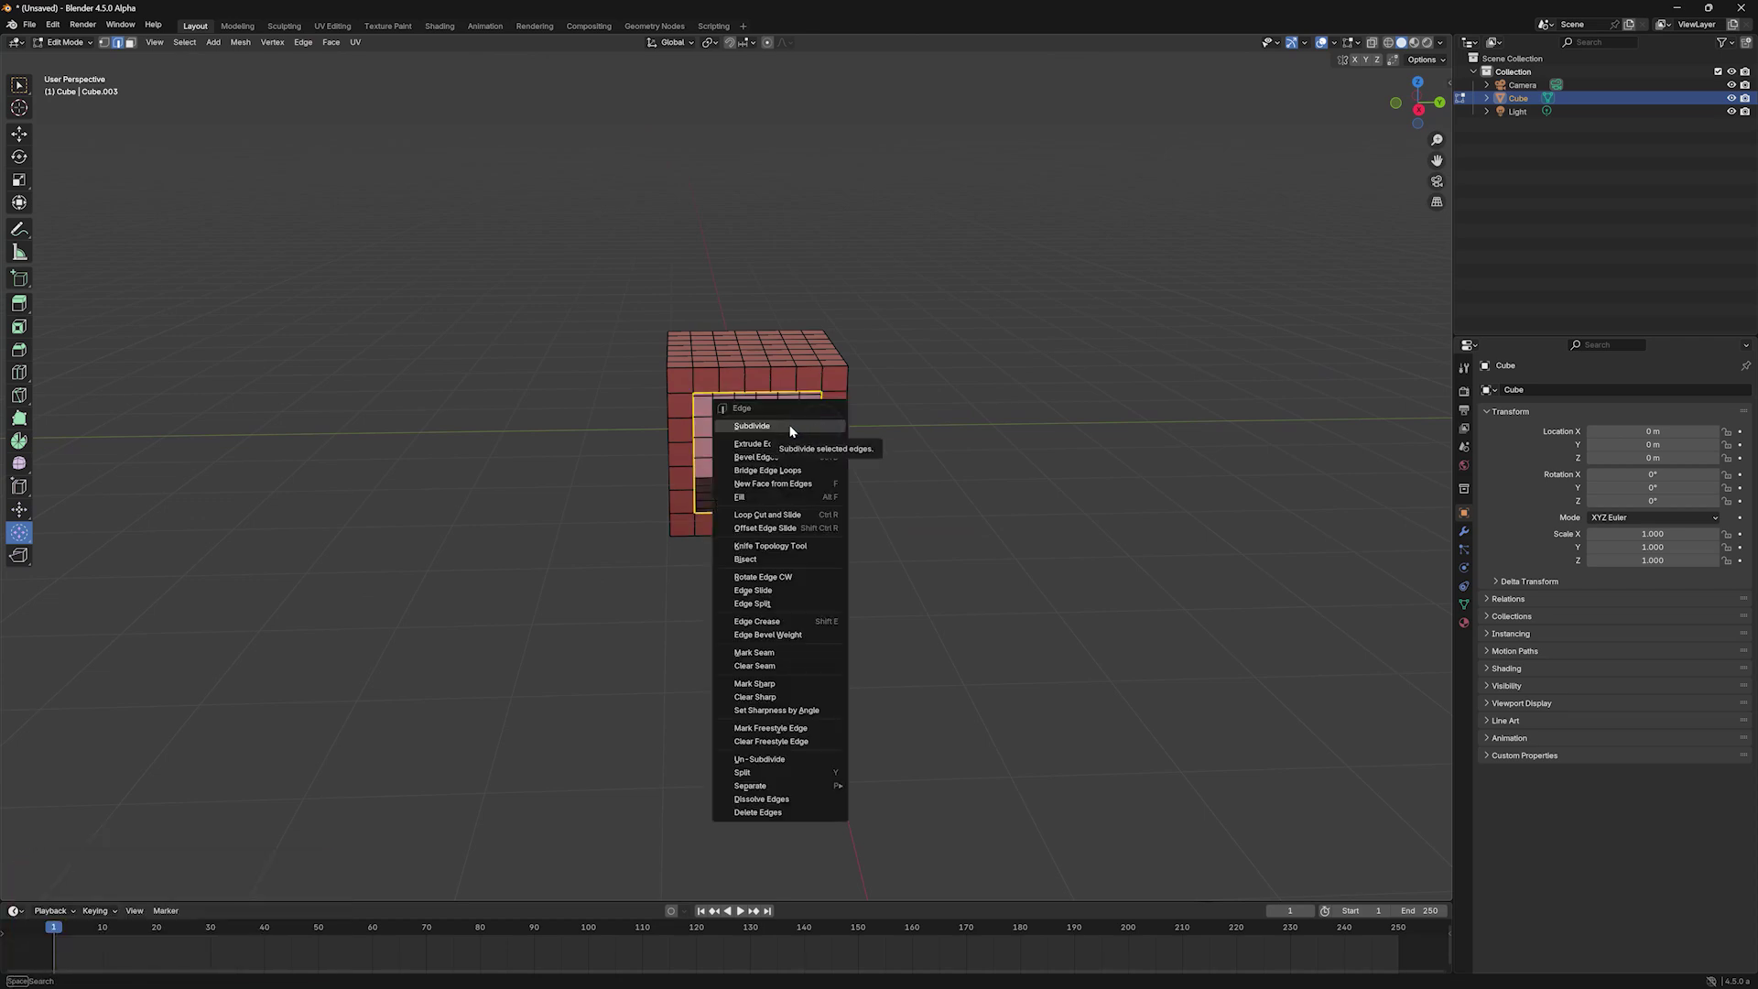
pyautogui.click(791, 427)
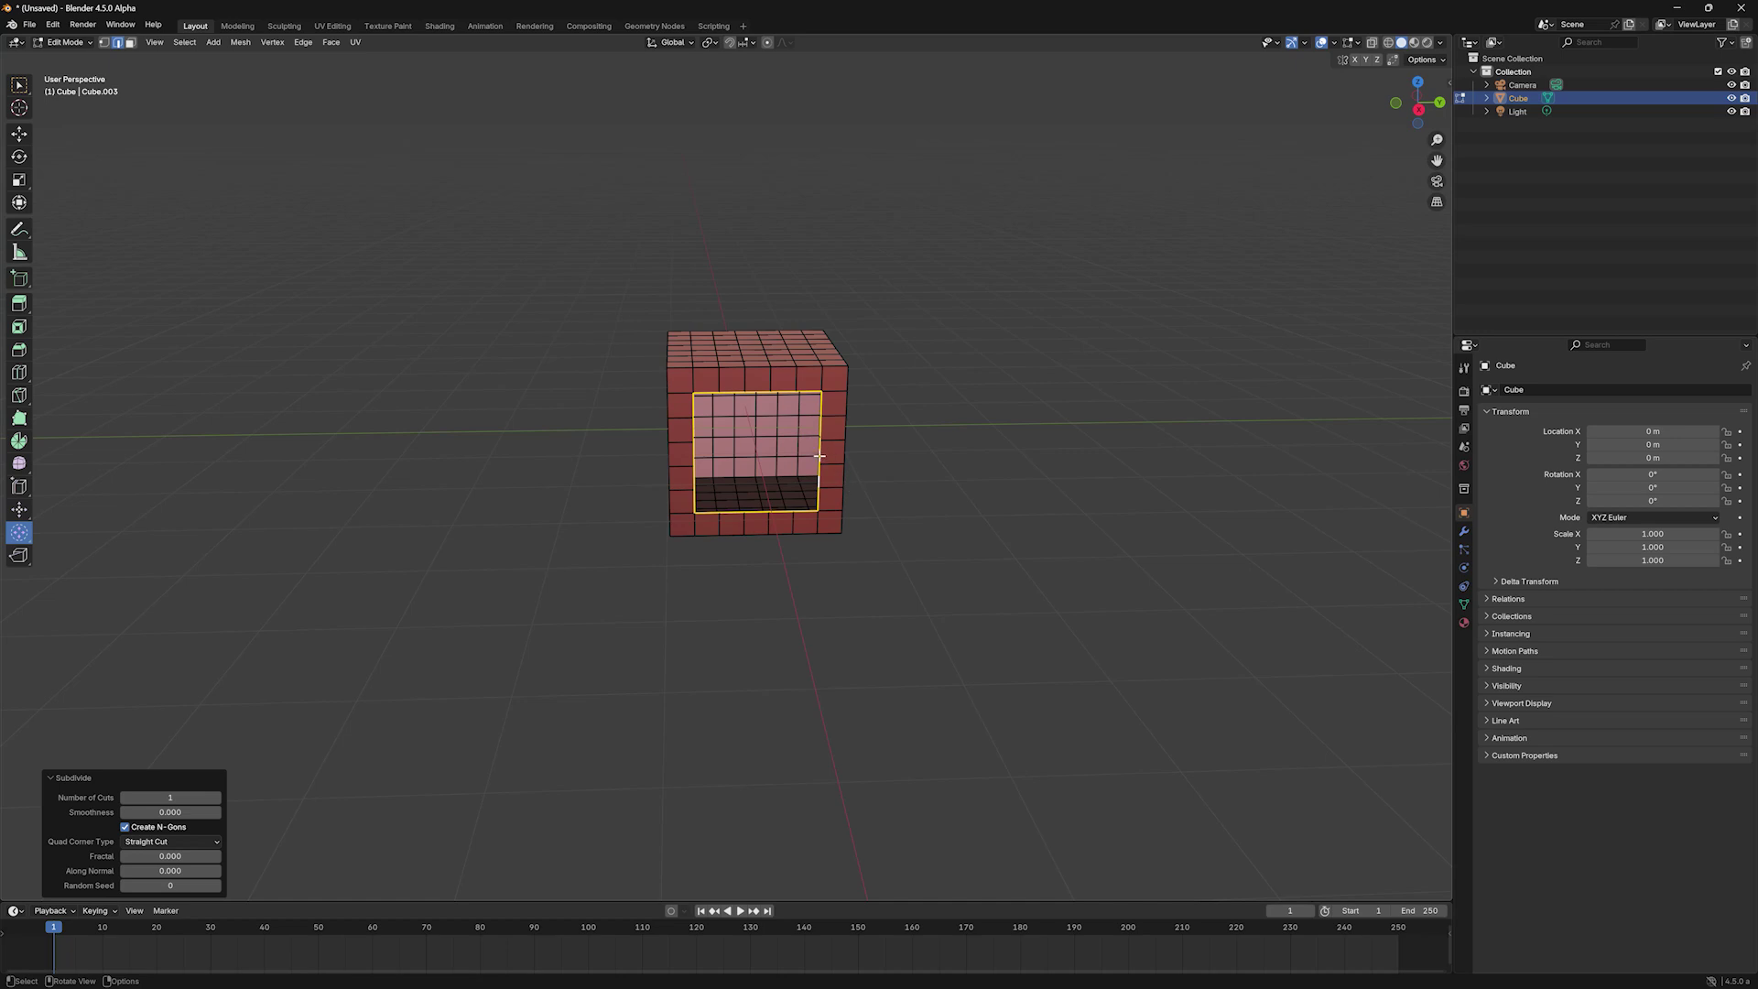
pyautogui.moveTo(678, 574); pyautogui.dragTo(762, 556)
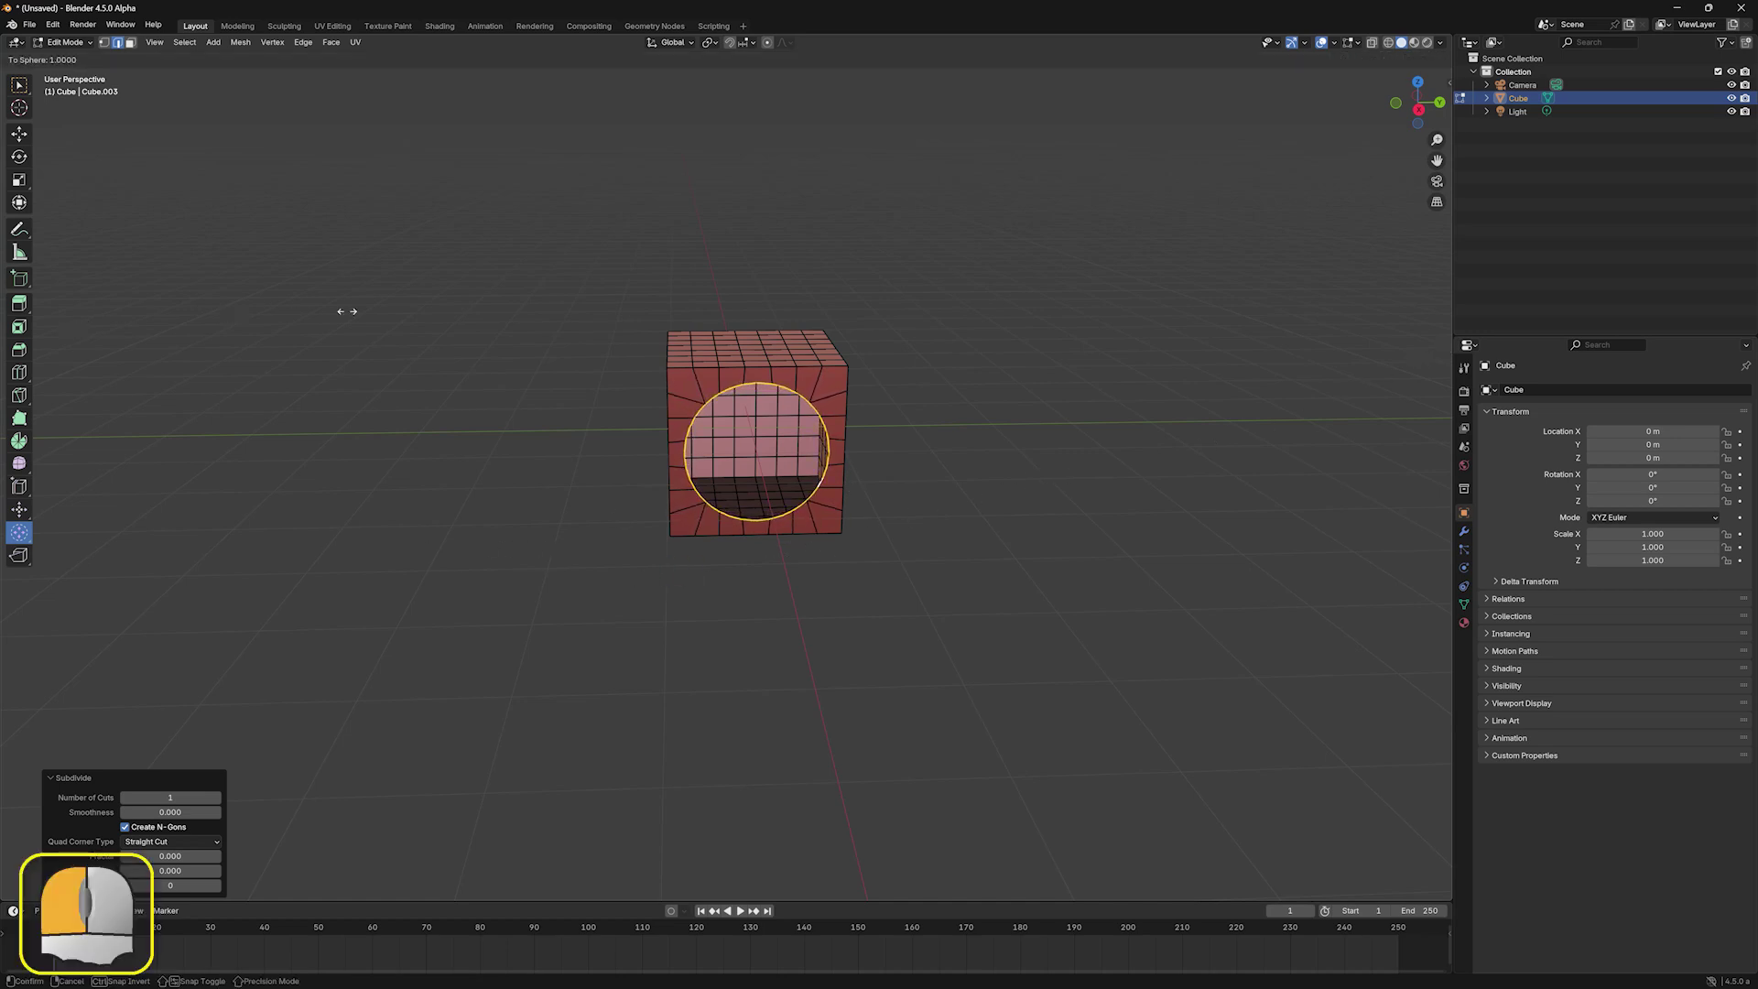
pyautogui.moveTo(347, 311); pyautogui.dragTo(326, 305)
# Step: Try extruding the round opening's edge loop a short distance along the X axis
pyautogui.moveTo(910, 458)
pyautogui.mouseDown(button='middle')
pyautogui.moveTo(863, 431)
pyautogui.moveTo(811, 443)
pyautogui.moveTo(804, 463)
pyautogui.moveTo(903, 448)
pyautogui.moveTo(950, 467)
pyautogui.moveTo(879, 461)
pyautogui.mouseUp(button='middle')
pyautogui.press('e')
pyautogui.press('x')
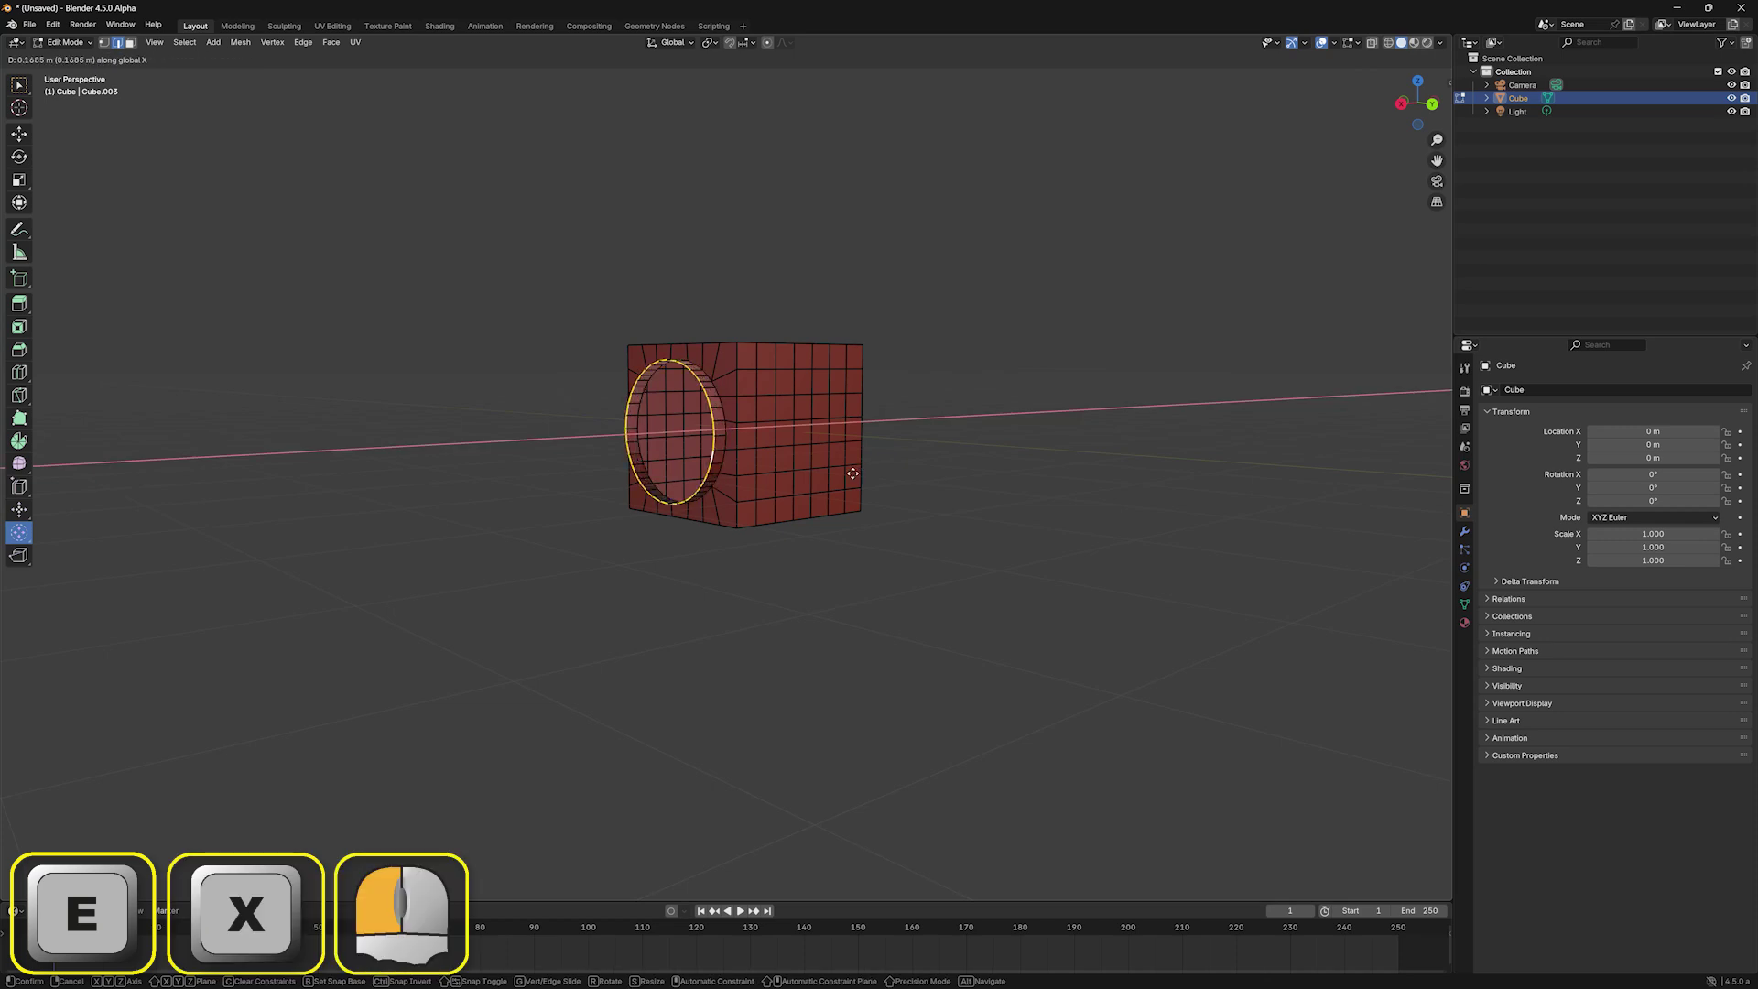
pyautogui.click(742, 495)
# Step: Box-select the inner 5 by 5 block of faces on the cube's back side and delete those faces
pyautogui.moveTo(742, 494); pyautogui.dragTo(843, 534, button='middle')
pyautogui.press('3')
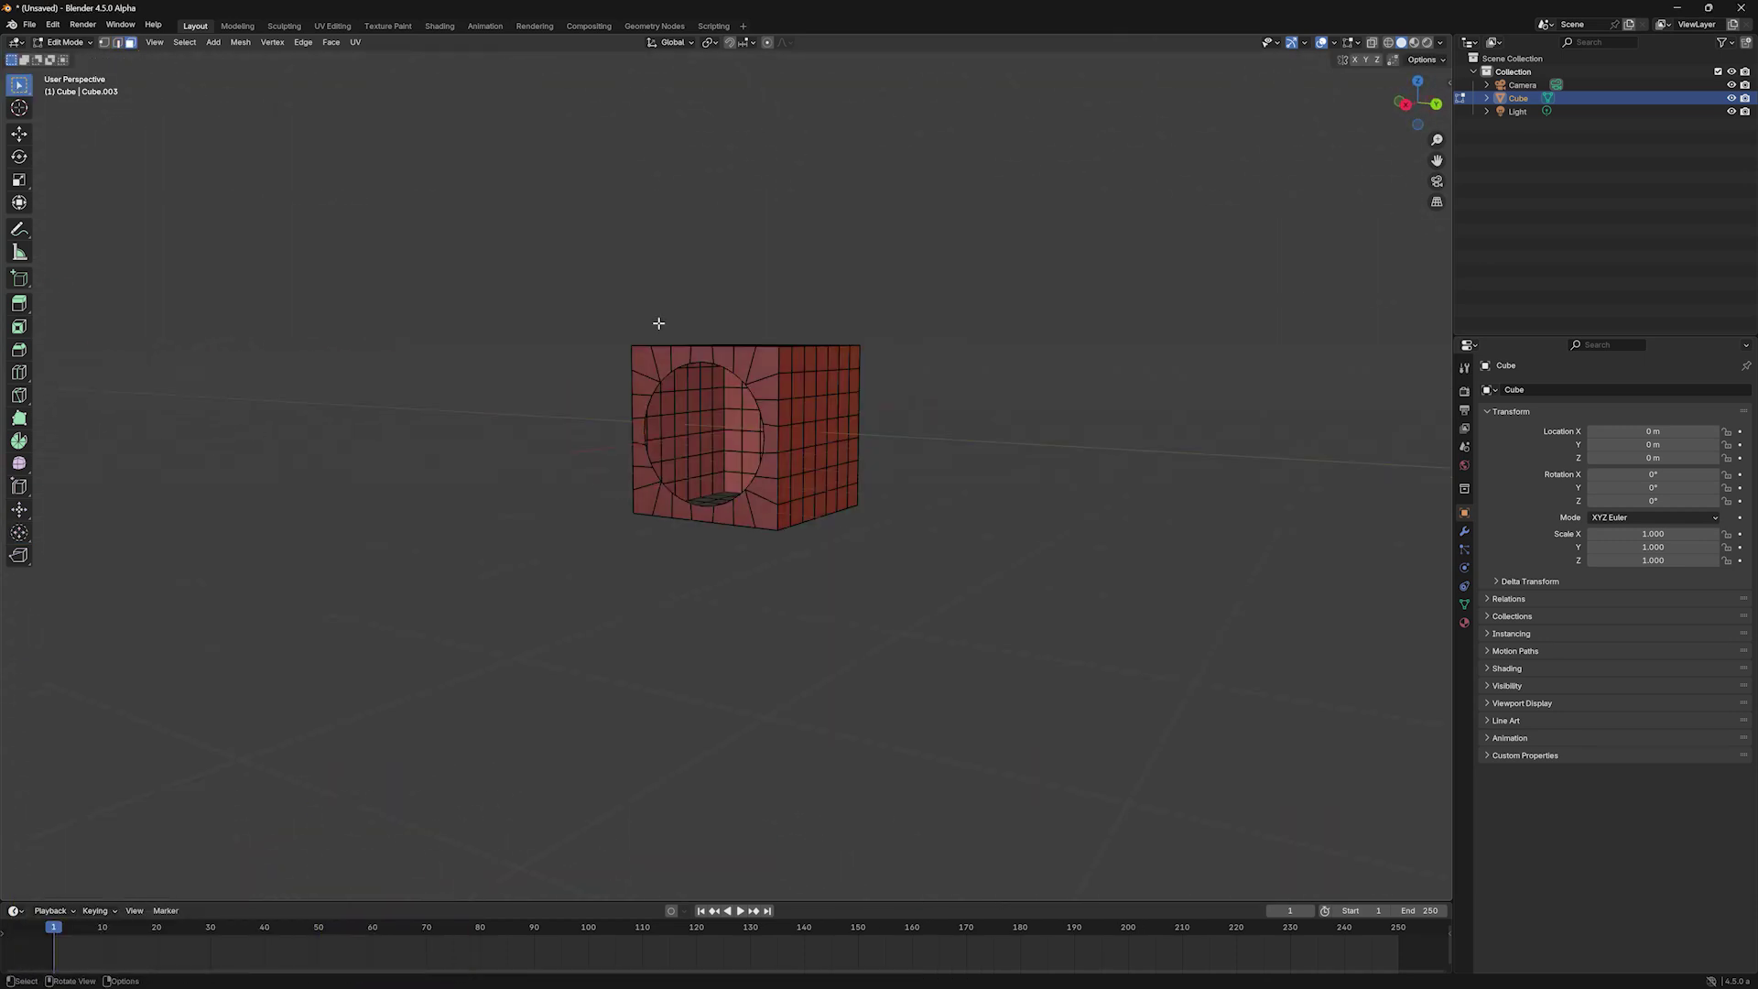
pyautogui.moveTo(656, 322); pyautogui.dragTo(320, 371, button='middle')
pyautogui.moveTo(652, 377); pyautogui.dragTo(751, 479)
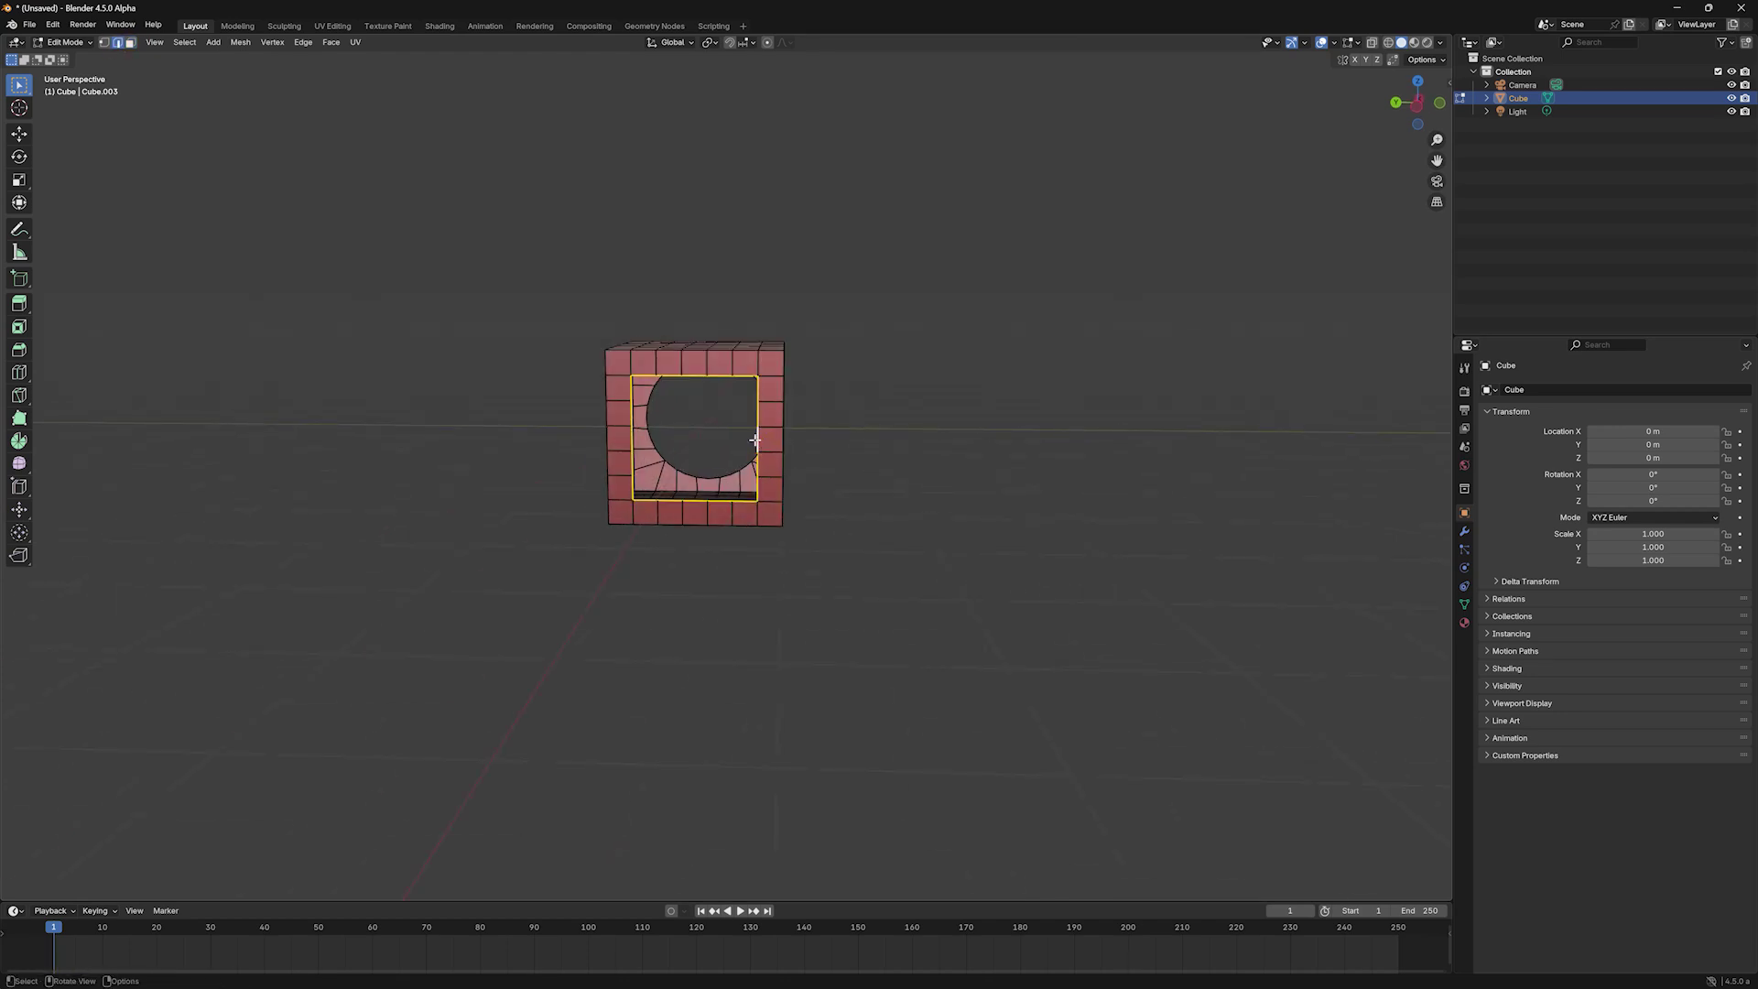
# Step: Subdivide the edge loop around the back opening and round it into a circle with To Sphere
pyautogui.rightClick(754, 440)
pyautogui.click(754, 455)
pyautogui.moveTo(678, 541); pyautogui.dragTo(1419, 476)
# Step: Select both circular edge loops and bridge them to form a round tunnel through the cube
pyautogui.moveTo(687, 504); pyautogui.dragTo(1025, 476, button='middle')
pyautogui.keyDown('alt'); pyautogui.click(799, 444); pyautogui.keyUp('alt')
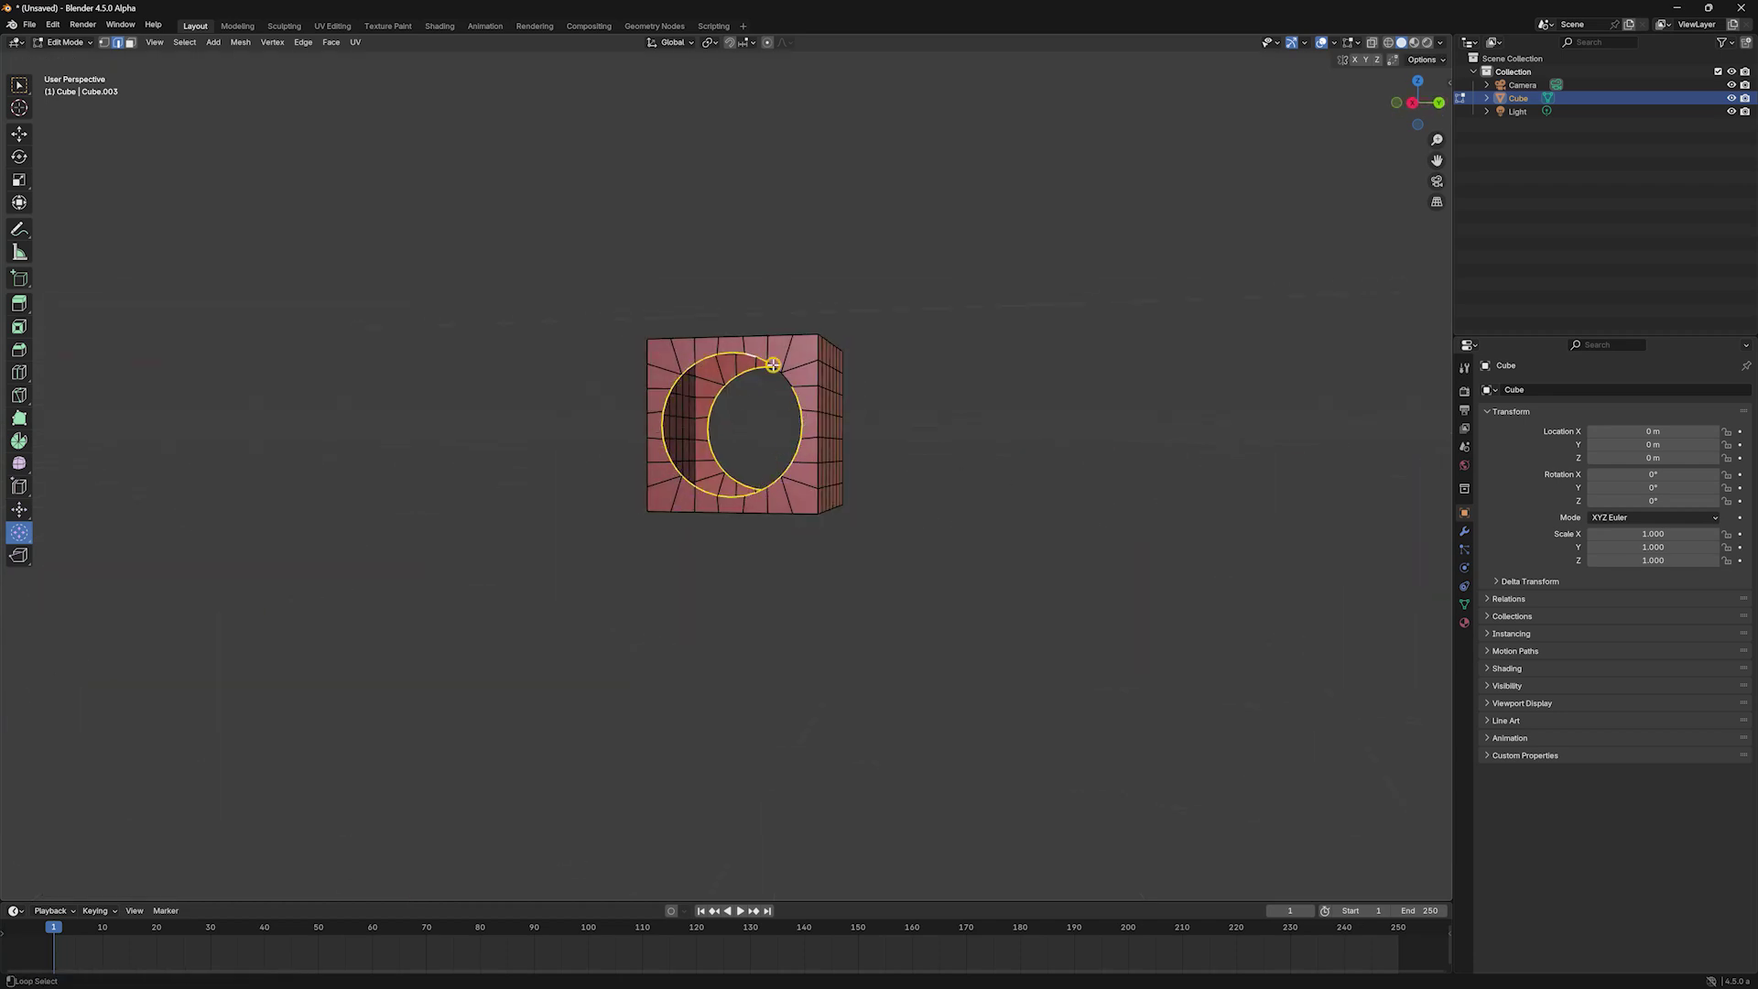
pyautogui.click(305, 46)
pyautogui.click(327, 83)
pyautogui.click(847, 394)
pyautogui.moveTo(824, 395); pyautogui.dragTo(1236, 409, button='middle')
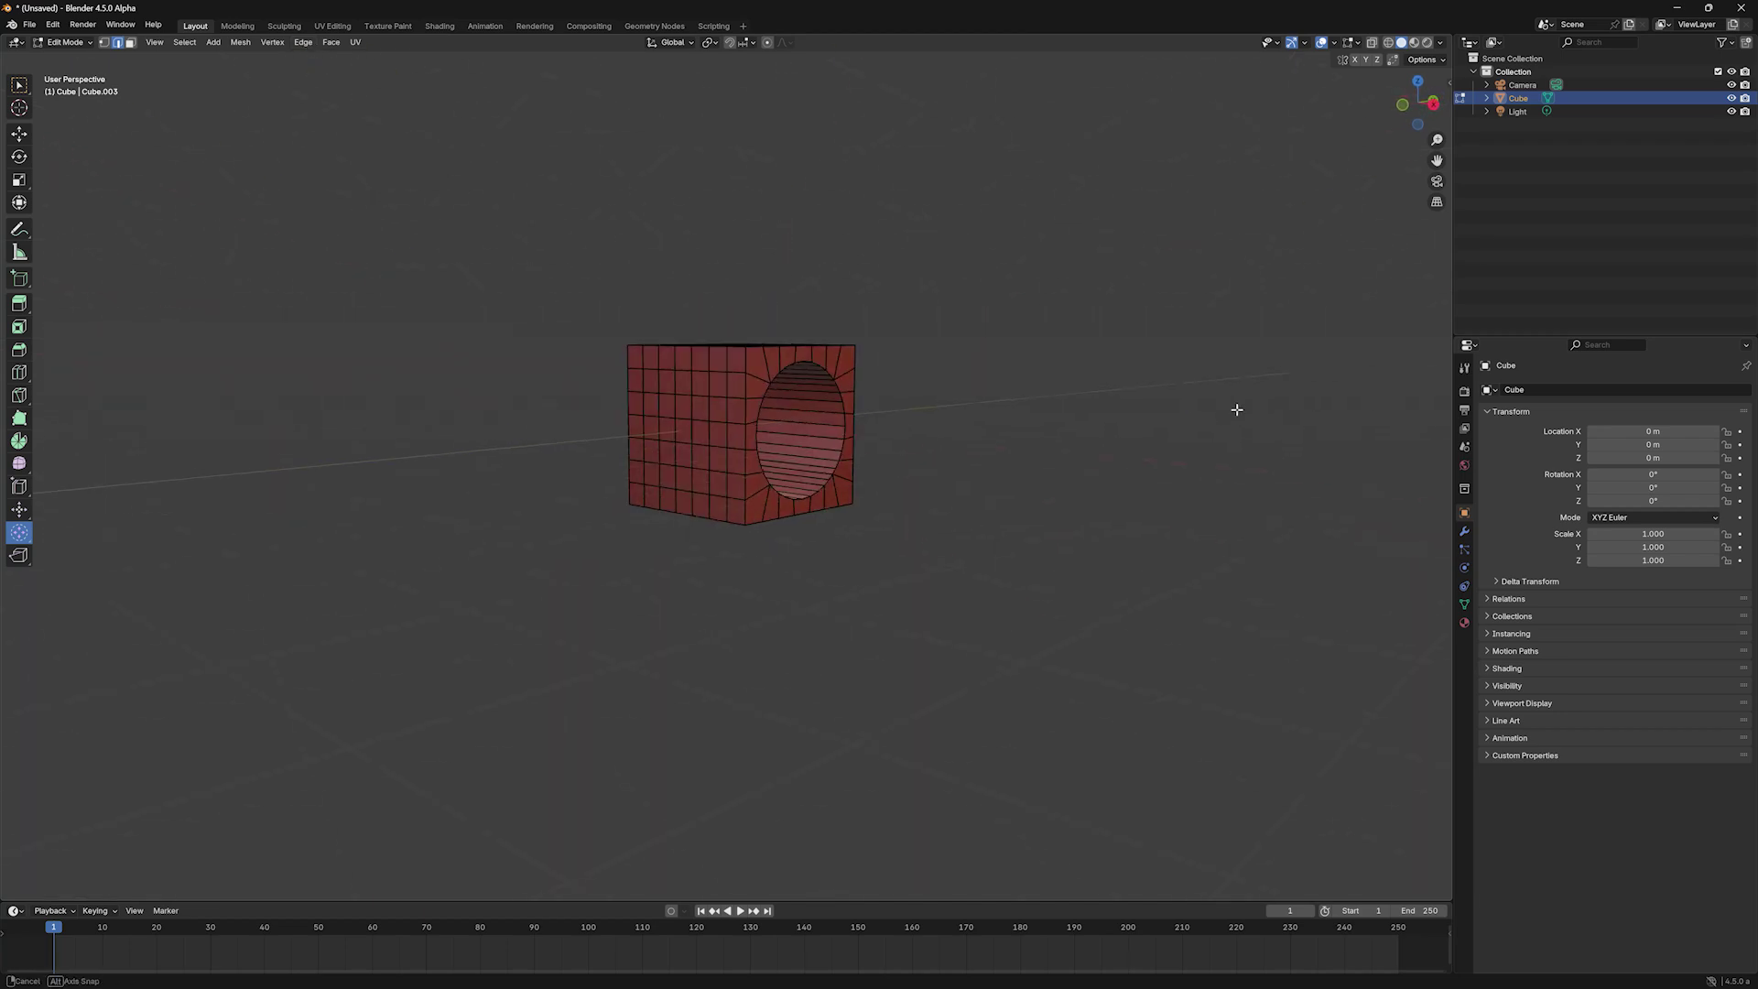
pyautogui.moveTo(1236, 409); pyautogui.dragTo(1163, 408, button='middle')
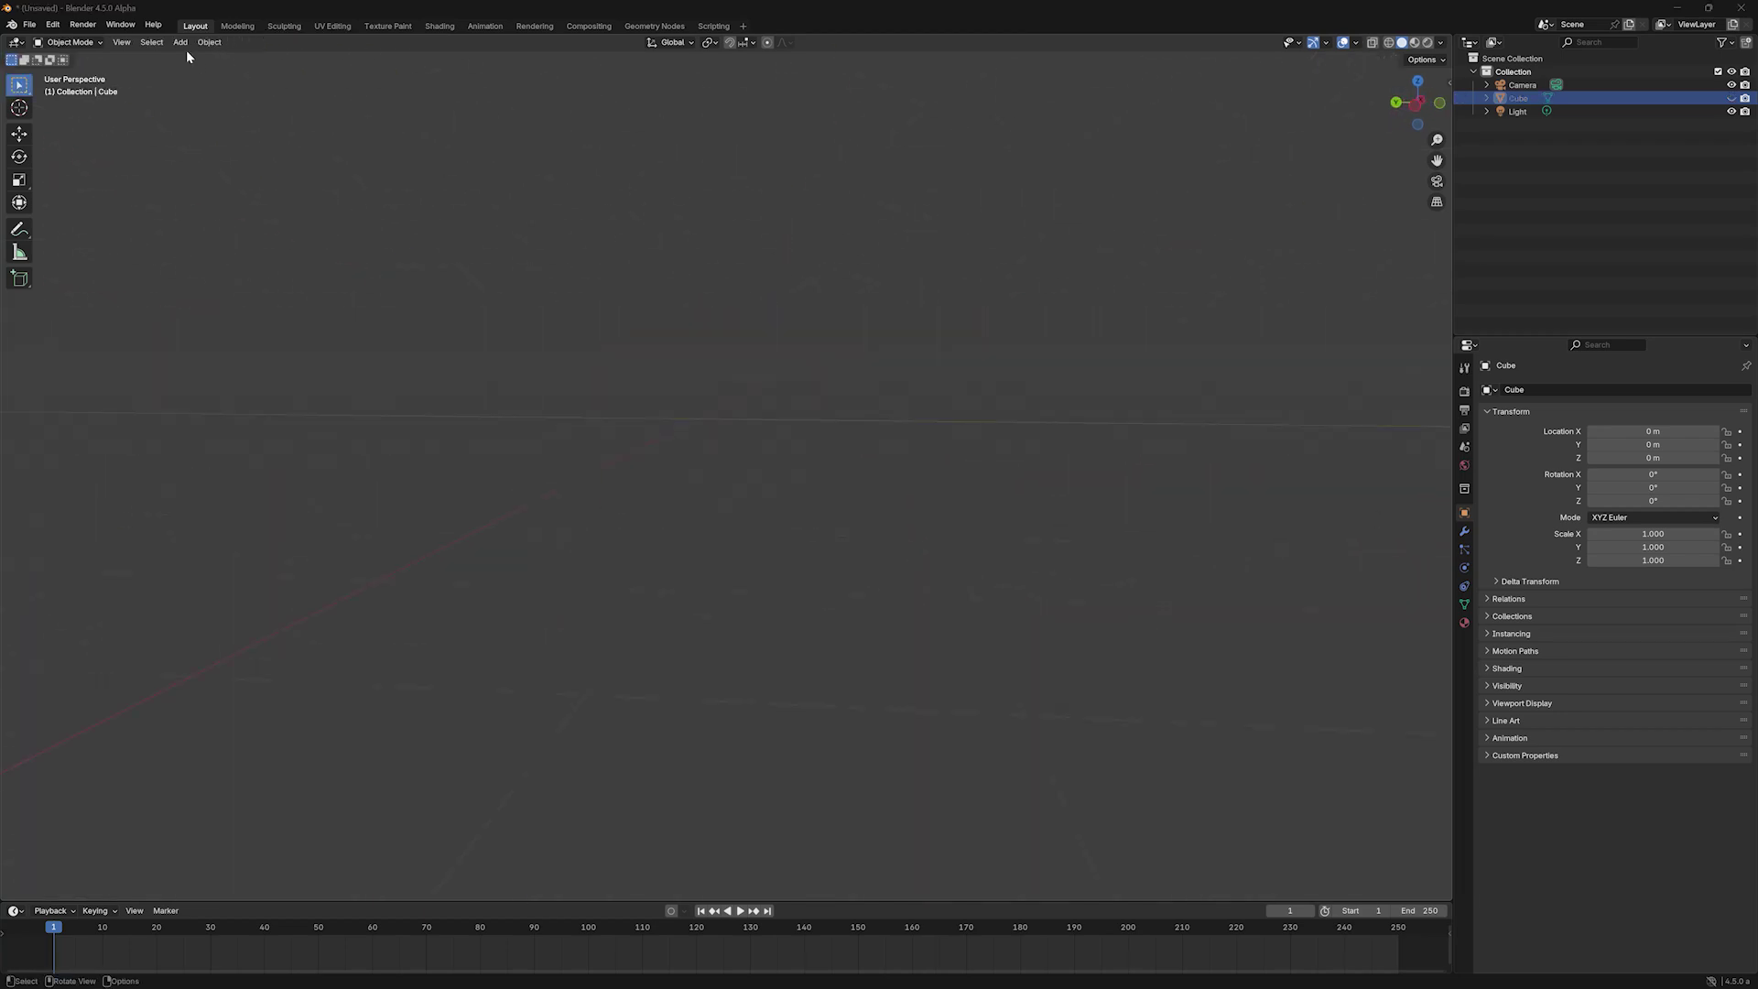
# Step: Add a cylinder mesh to the scene
pyautogui.click(181, 42)
pyautogui.moveTo(211, 66)
pyautogui.click(334, 113)
pyautogui.click(47, 712)
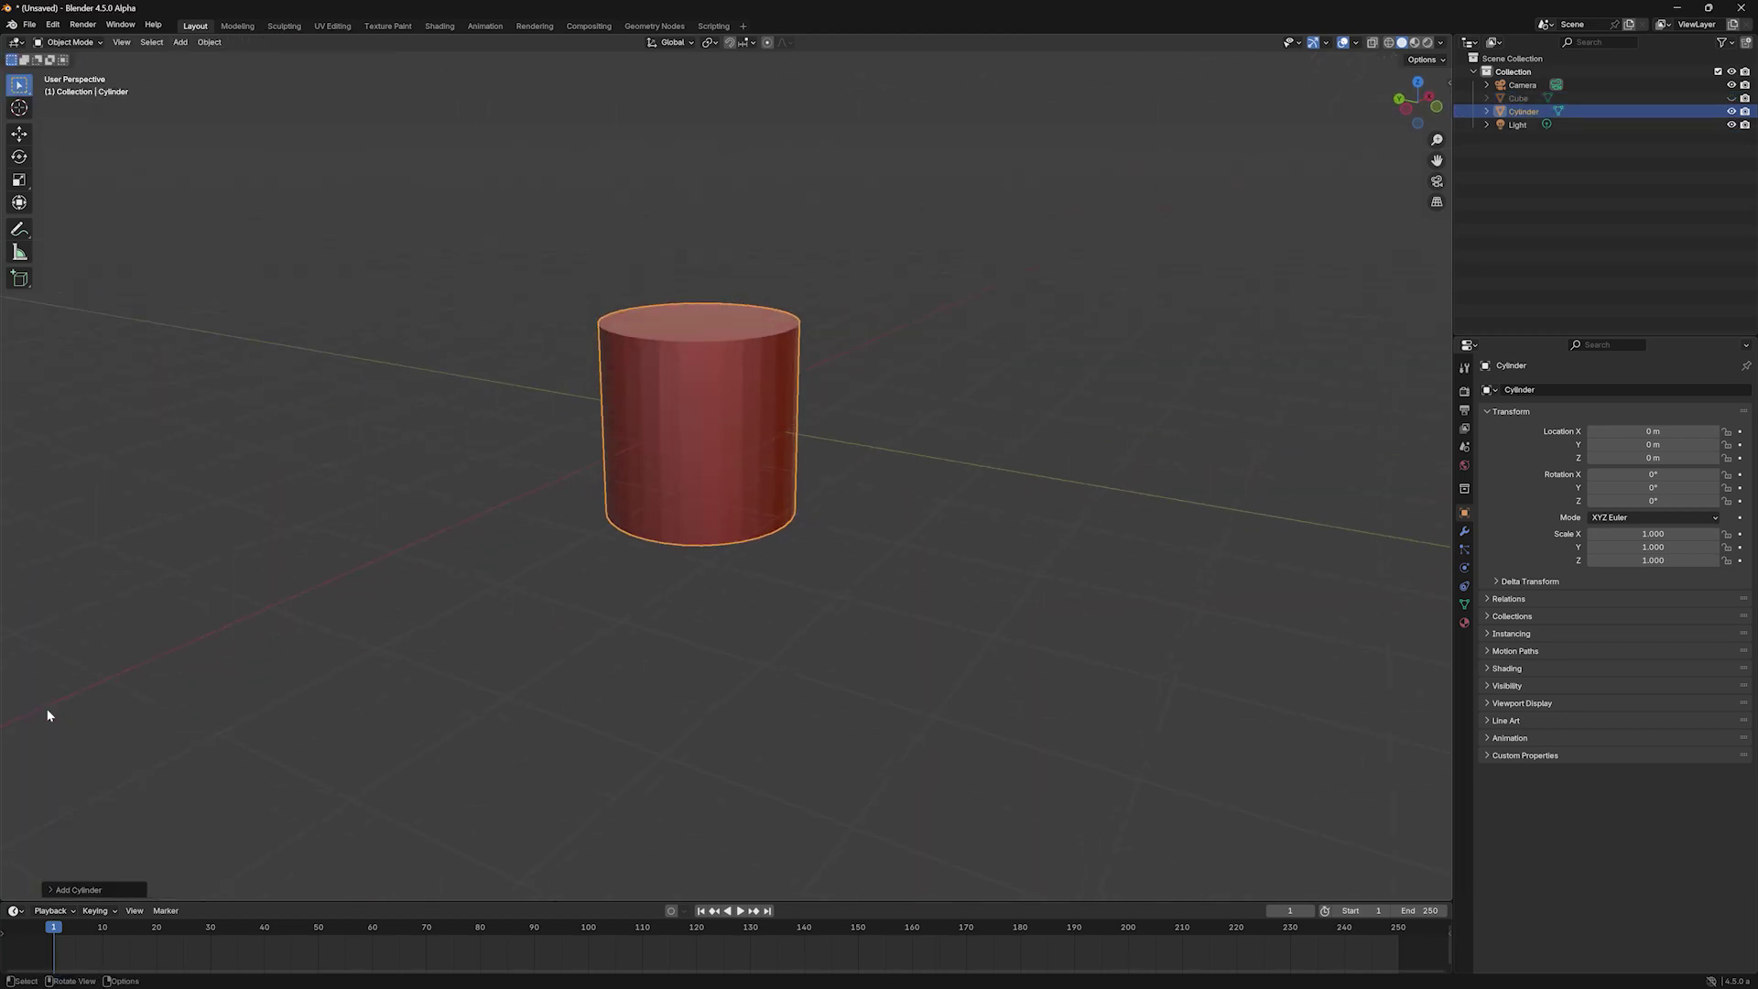
# Step: Add multiple evenly spaced horizontal loop cuts around the cylinder's side in Edit Mode
pyautogui.press('Tab')
pyautogui.hotkey('ctrl', 'r')
pyautogui.scroll(8, 720, 414)
pyautogui.click(720, 415)
pyautogui.rightClick(720, 415)
# Step: Round the entire cylinder mesh with To Sphere, return to Object Mode and hide the cylinder
pyautogui.moveTo(719, 415); pyautogui.dragTo(829, 417, button='middle')
pyautogui.press('a')
pyautogui.moveTo(130, 552); pyautogui.dragTo(1318, 404)
pyautogui.moveTo(678, 444); pyautogui.dragTo(600, 464, button='middle')
pyautogui.press('Tab')
pyautogui.press('h')
# Step: Add a cone mesh and expand its creation settings
pyautogui.click(180, 42)
pyautogui.moveTo(211, 66)
pyautogui.click(334, 130)
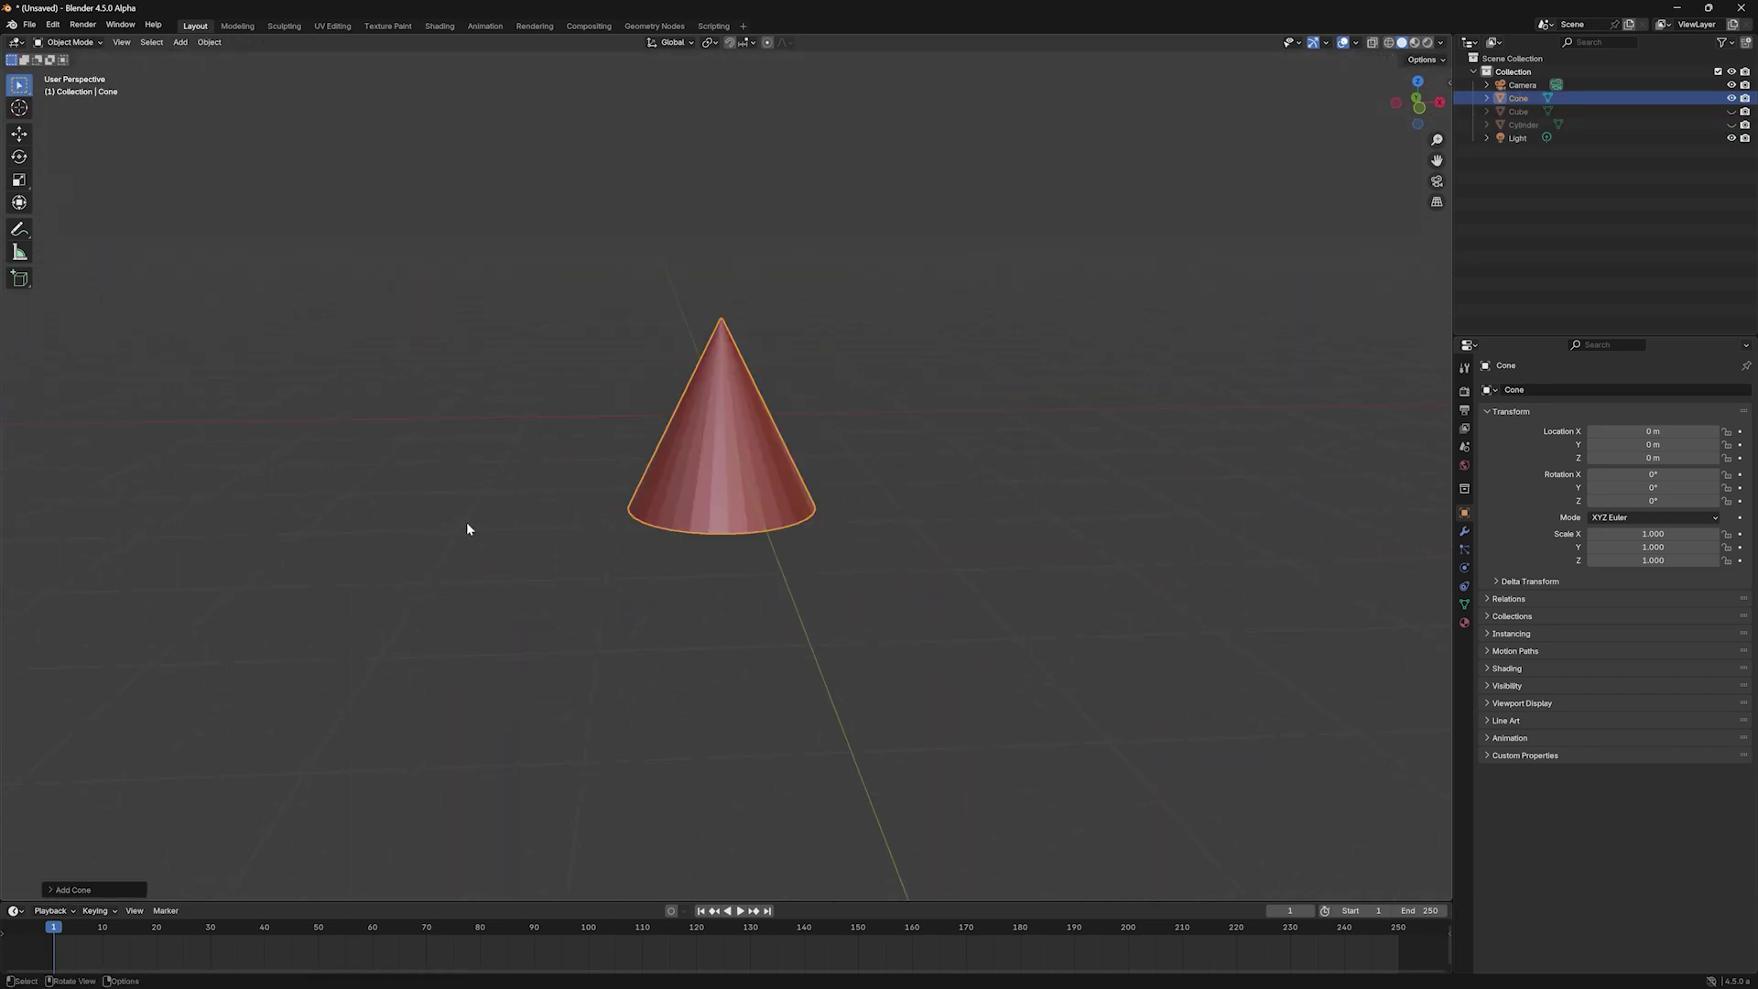
pyautogui.click(62, 889)
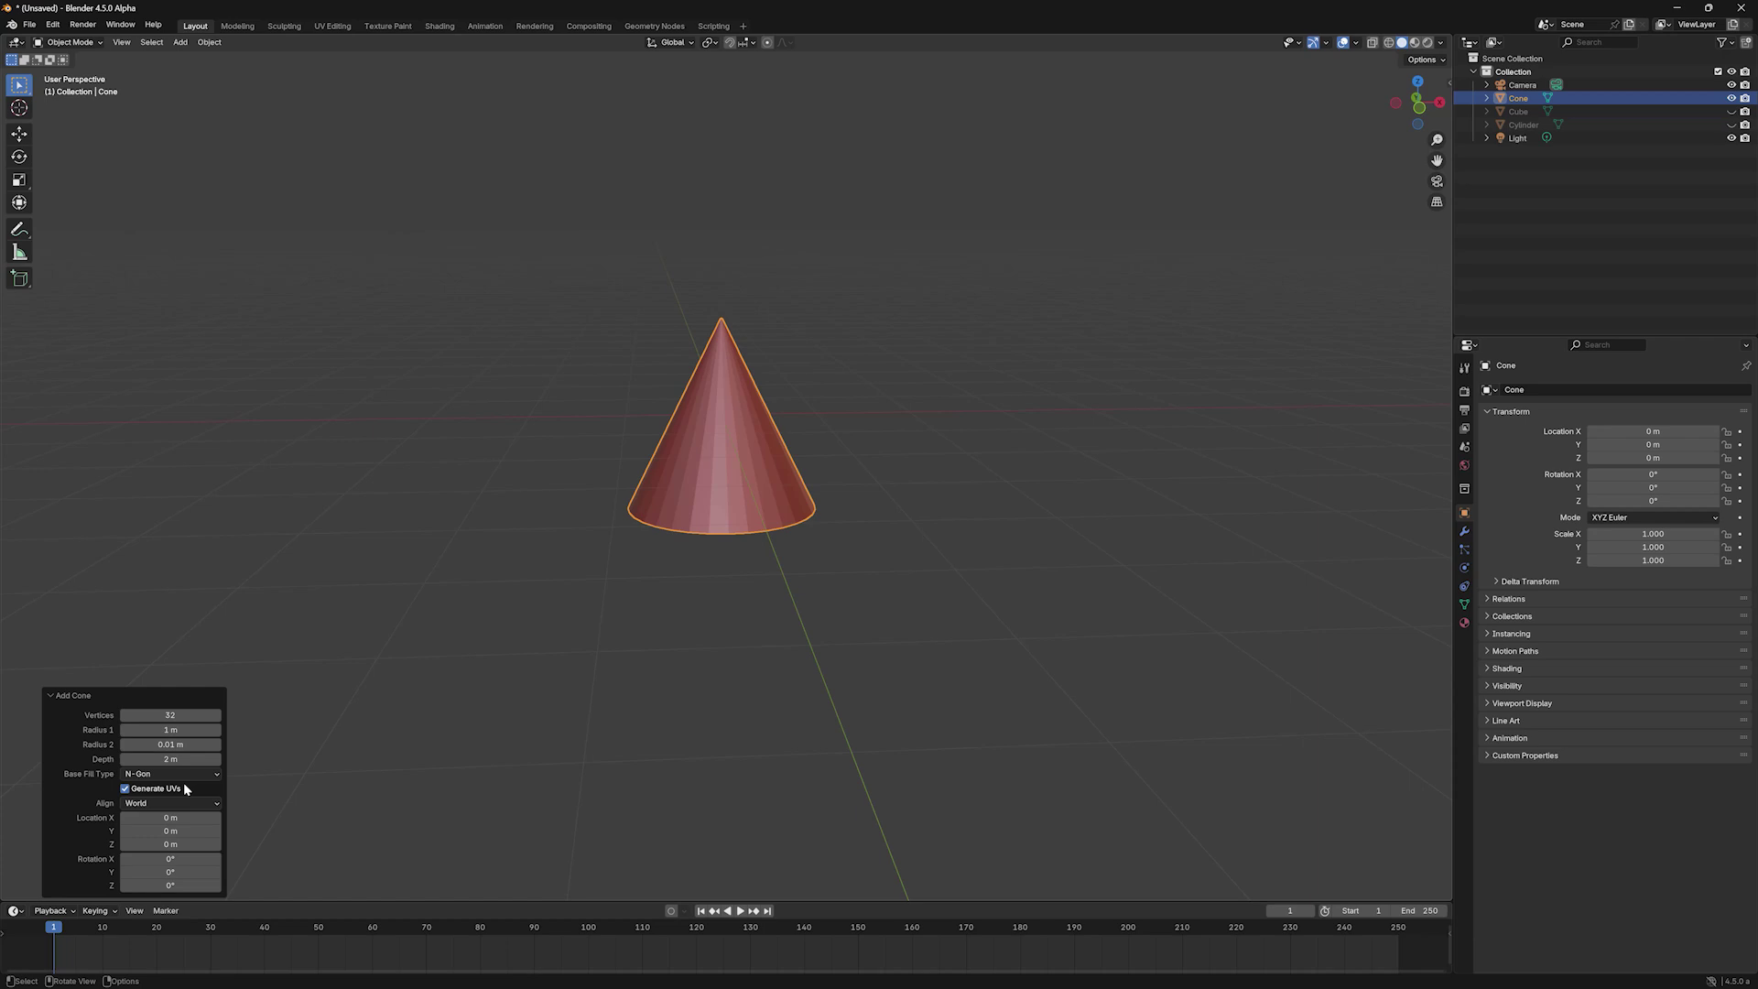
# Step: Add multiple horizontal loop cuts along the cone's height in Edit Mode
pyautogui.press('Tab')
pyautogui.hotkey('ctrl', 'r')
pyautogui.scroll(14, 769, 475)
pyautogui.click(765, 474)
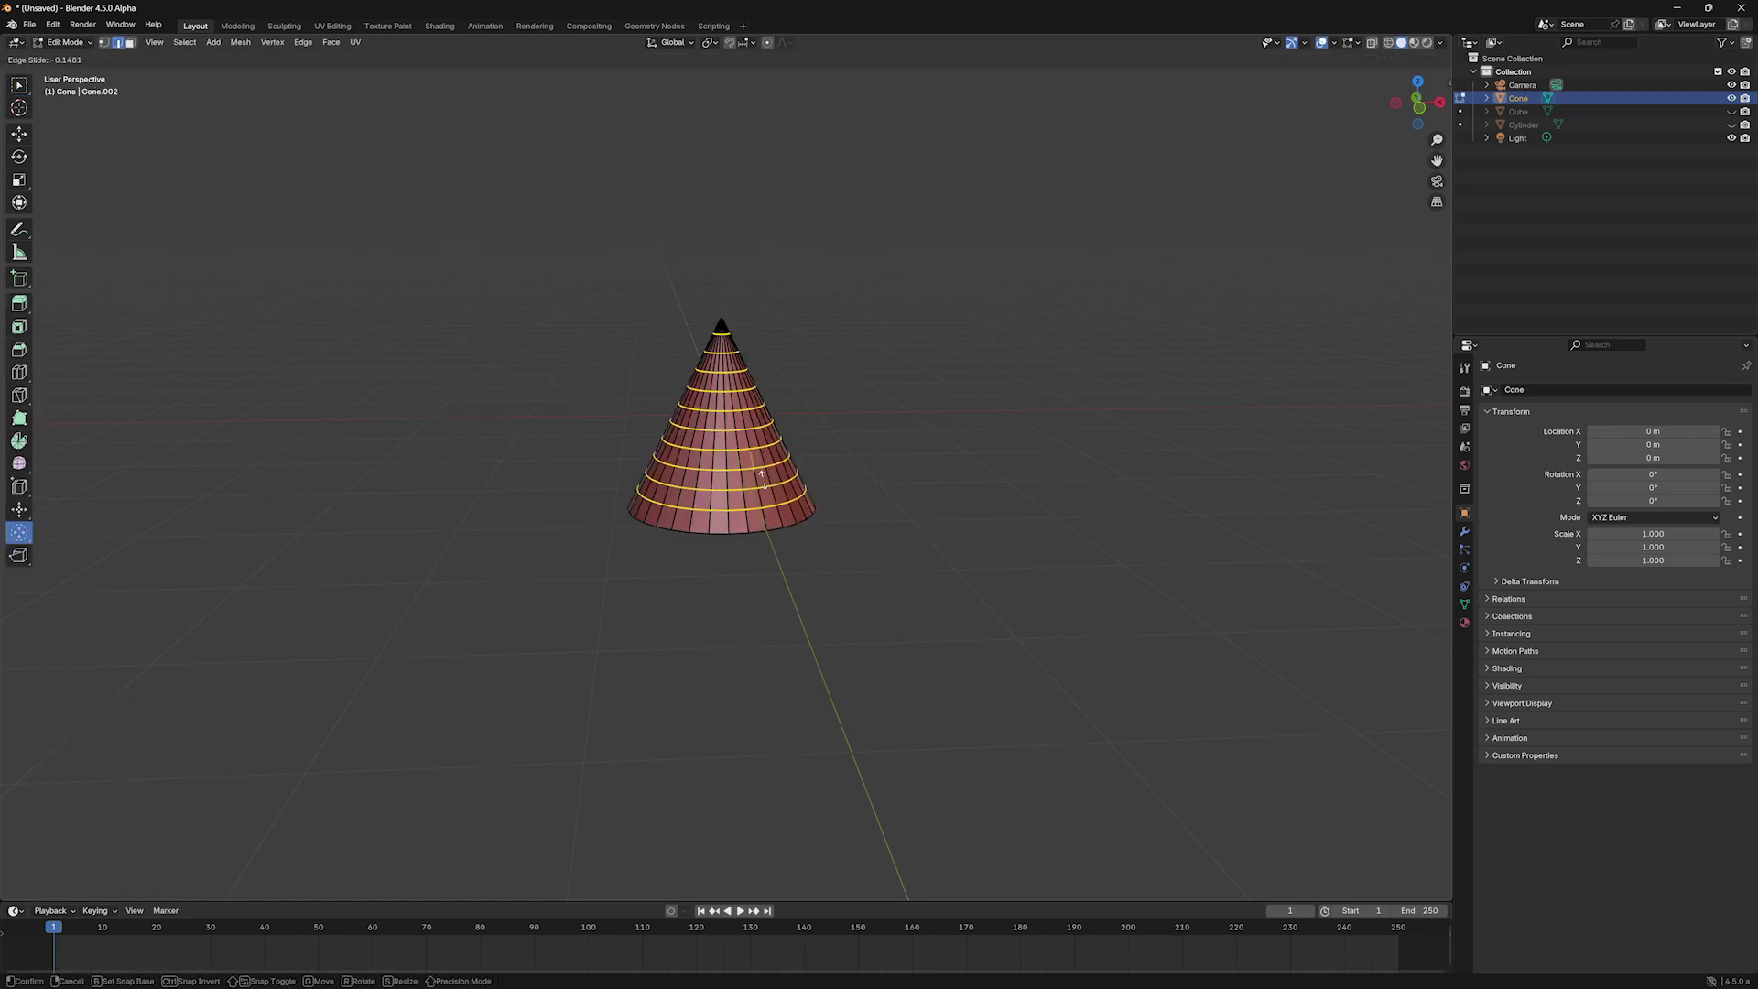
pyautogui.click(763, 476)
# Step: Select the entire cone mesh, round it with To Sphere and clear the selection
pyautogui.press('a')
pyautogui.moveTo(788, 467); pyautogui.dragTo(1450, 403)
pyautogui.hotkey('alt', 'a')
pyautogui.moveTo(554, 464); pyautogui.dragTo(889, 528, button='middle')
# Step: Delete the cone in Object Mode and add a torus mesh
pyautogui.press('Tab')
pyautogui.press('Delete')
pyautogui.click(180, 42)
pyautogui.moveTo(191, 61)
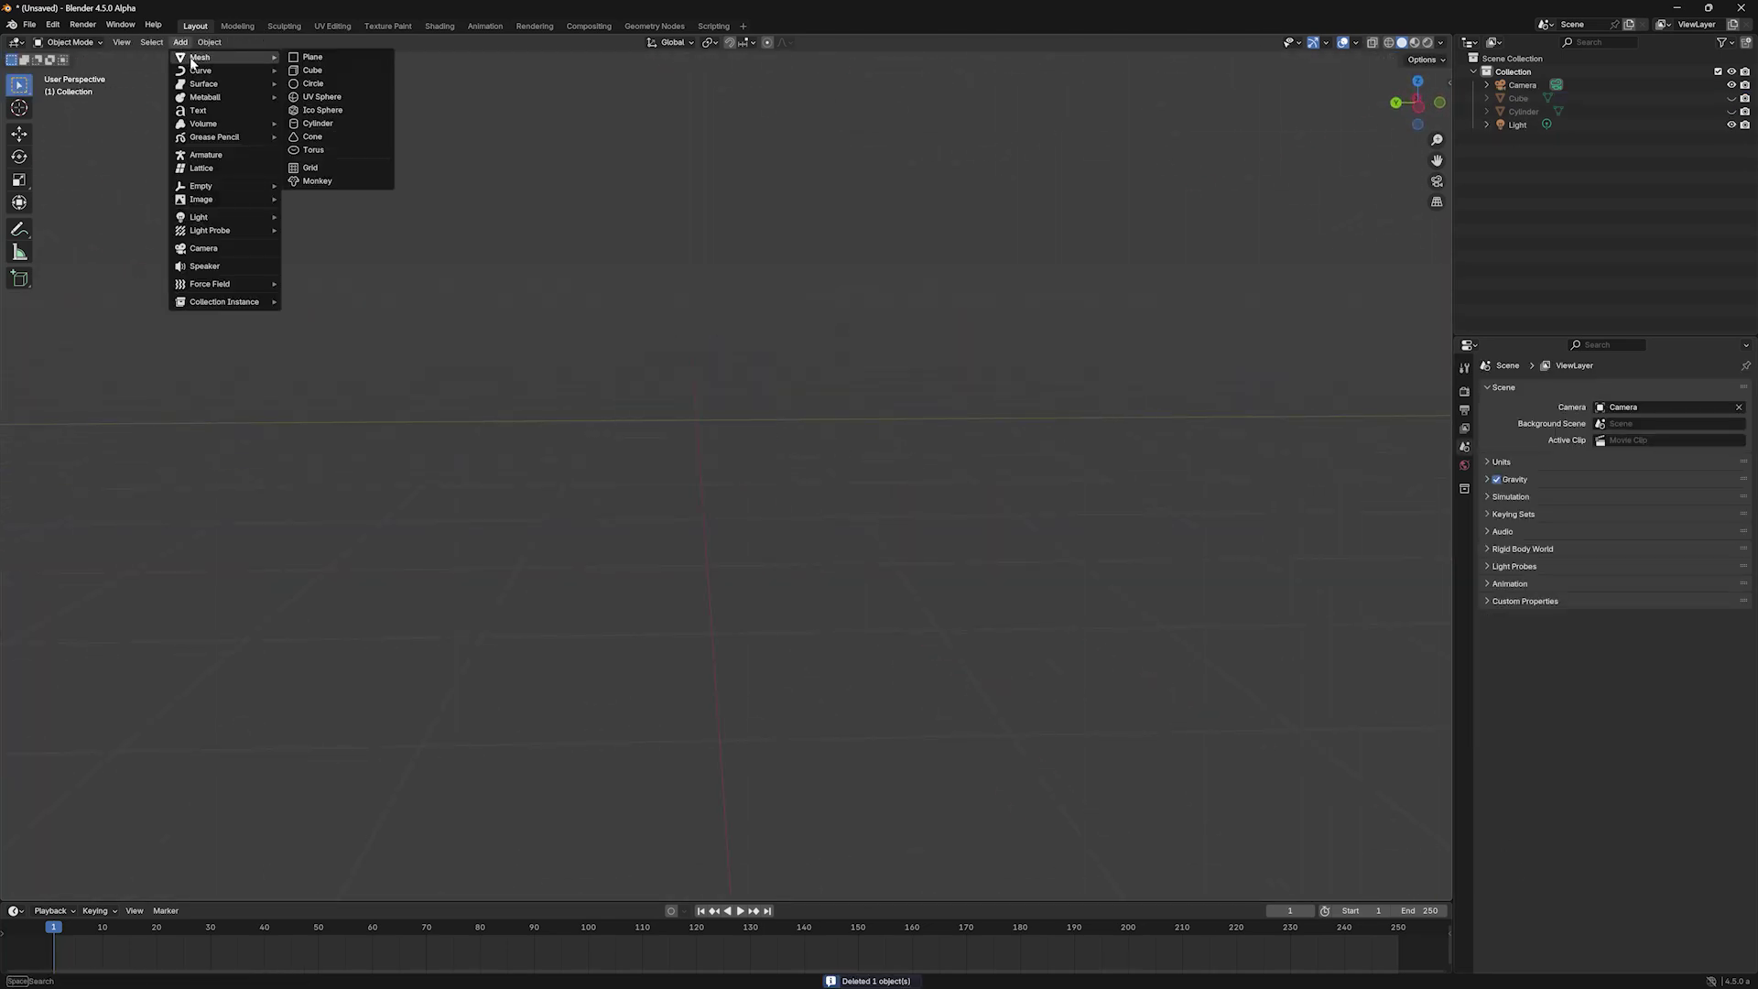
pyautogui.click(319, 152)
pyautogui.moveTo(728, 442)
pyautogui.mouseDown(button='middle')
pyautogui.moveTo(689, 445)
pyautogui.moveTo(724, 458)
pyautogui.mouseUp(button='middle')
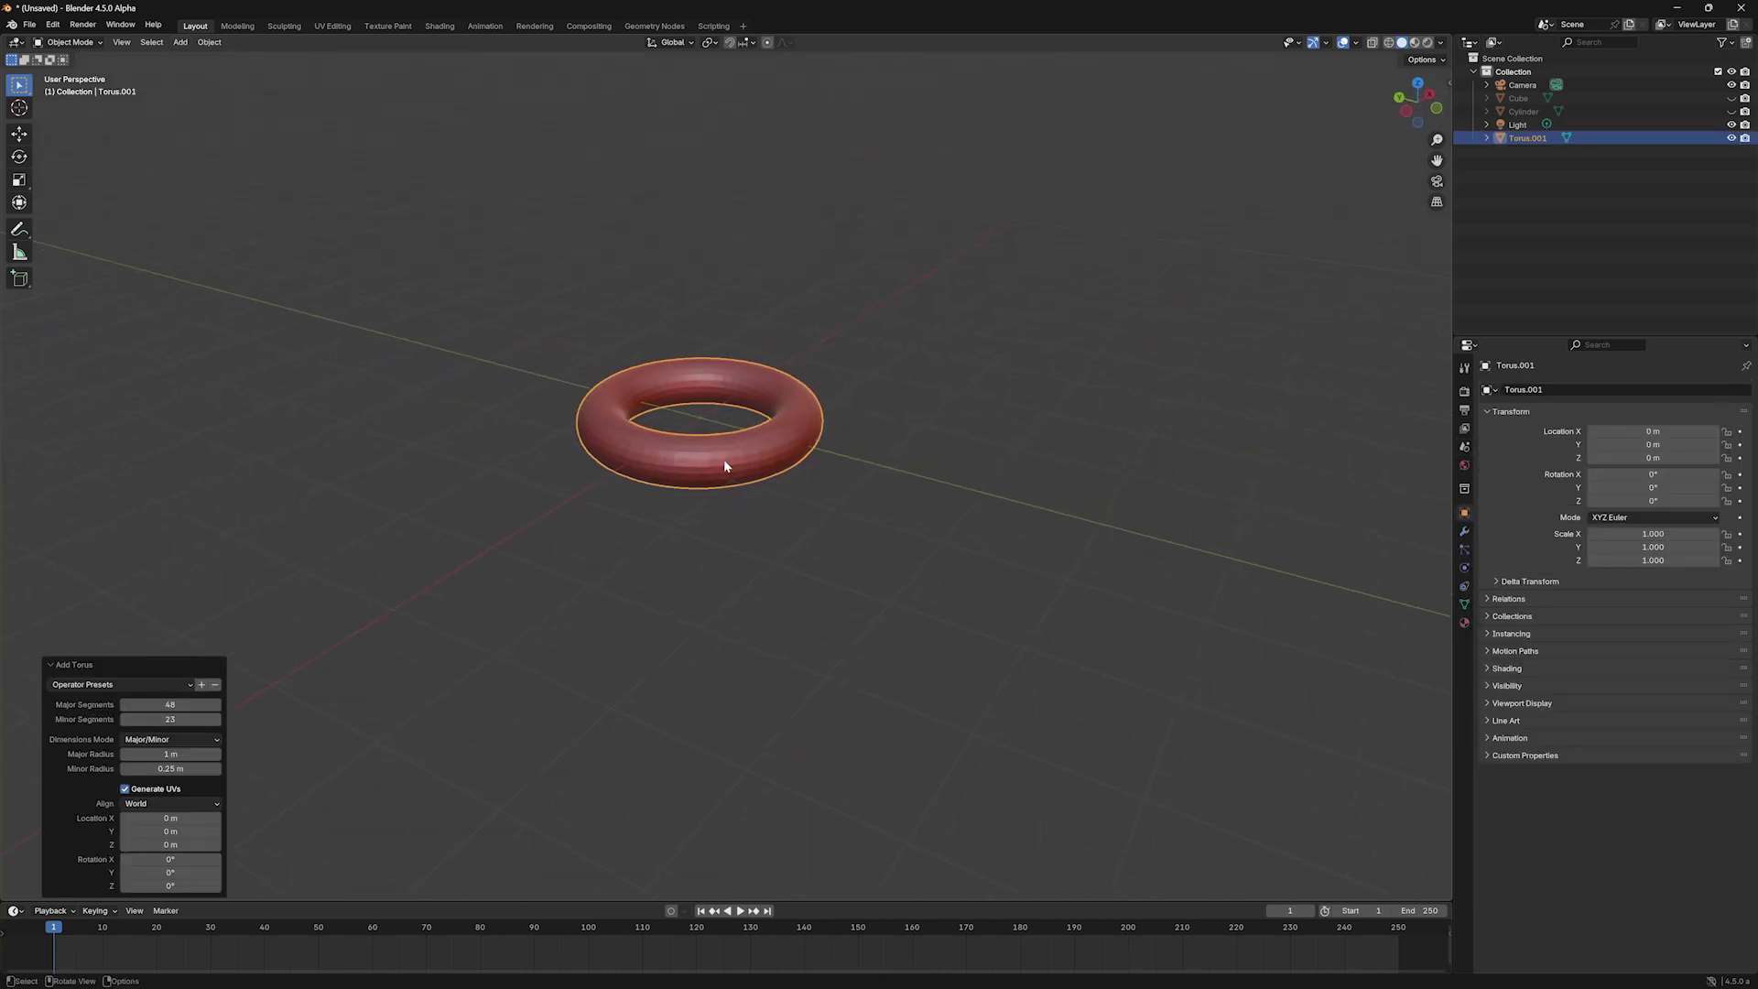
# Step: Apply To Sphere to the entire torus mesh in Edit Mode and return to Object Mode
pyautogui.press('Tab')
pyautogui.hotkey('shift', 'alt', 's')
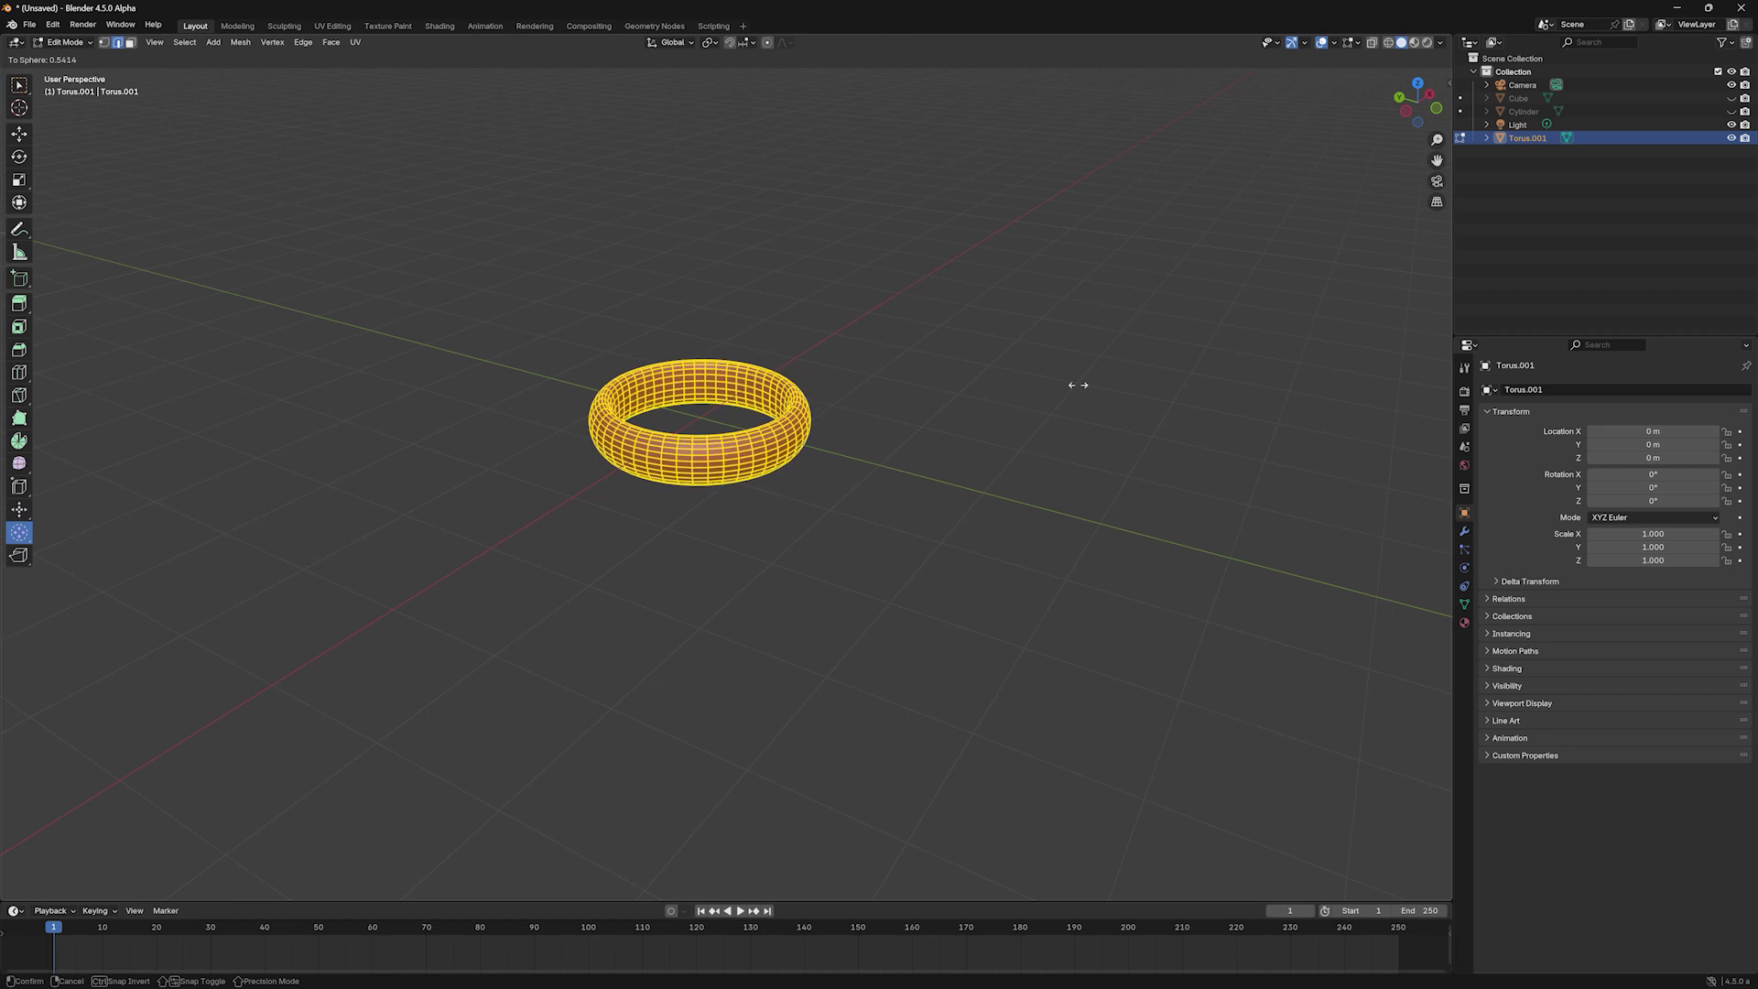
pyautogui.click(1296, 369)
pyautogui.hotkey('alt', 'a')
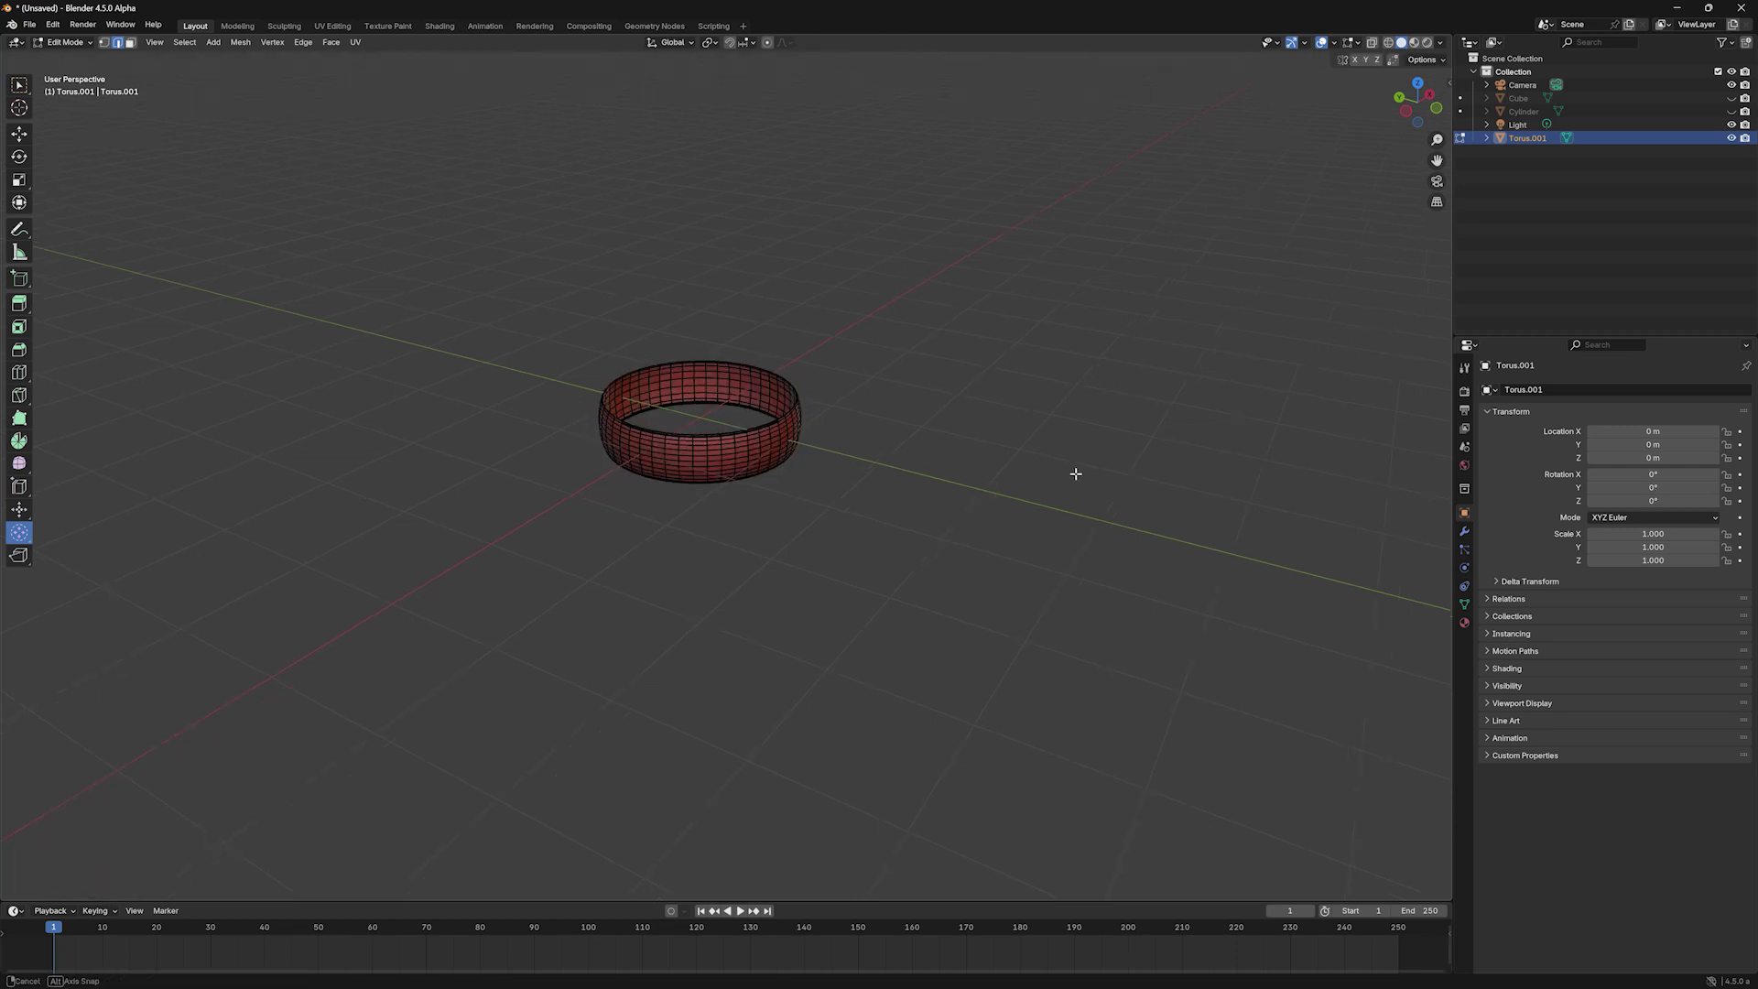
pyautogui.press('Tab')
pyautogui.moveTo(1145, 397); pyautogui.dragTo(1045, 462, button='middle')
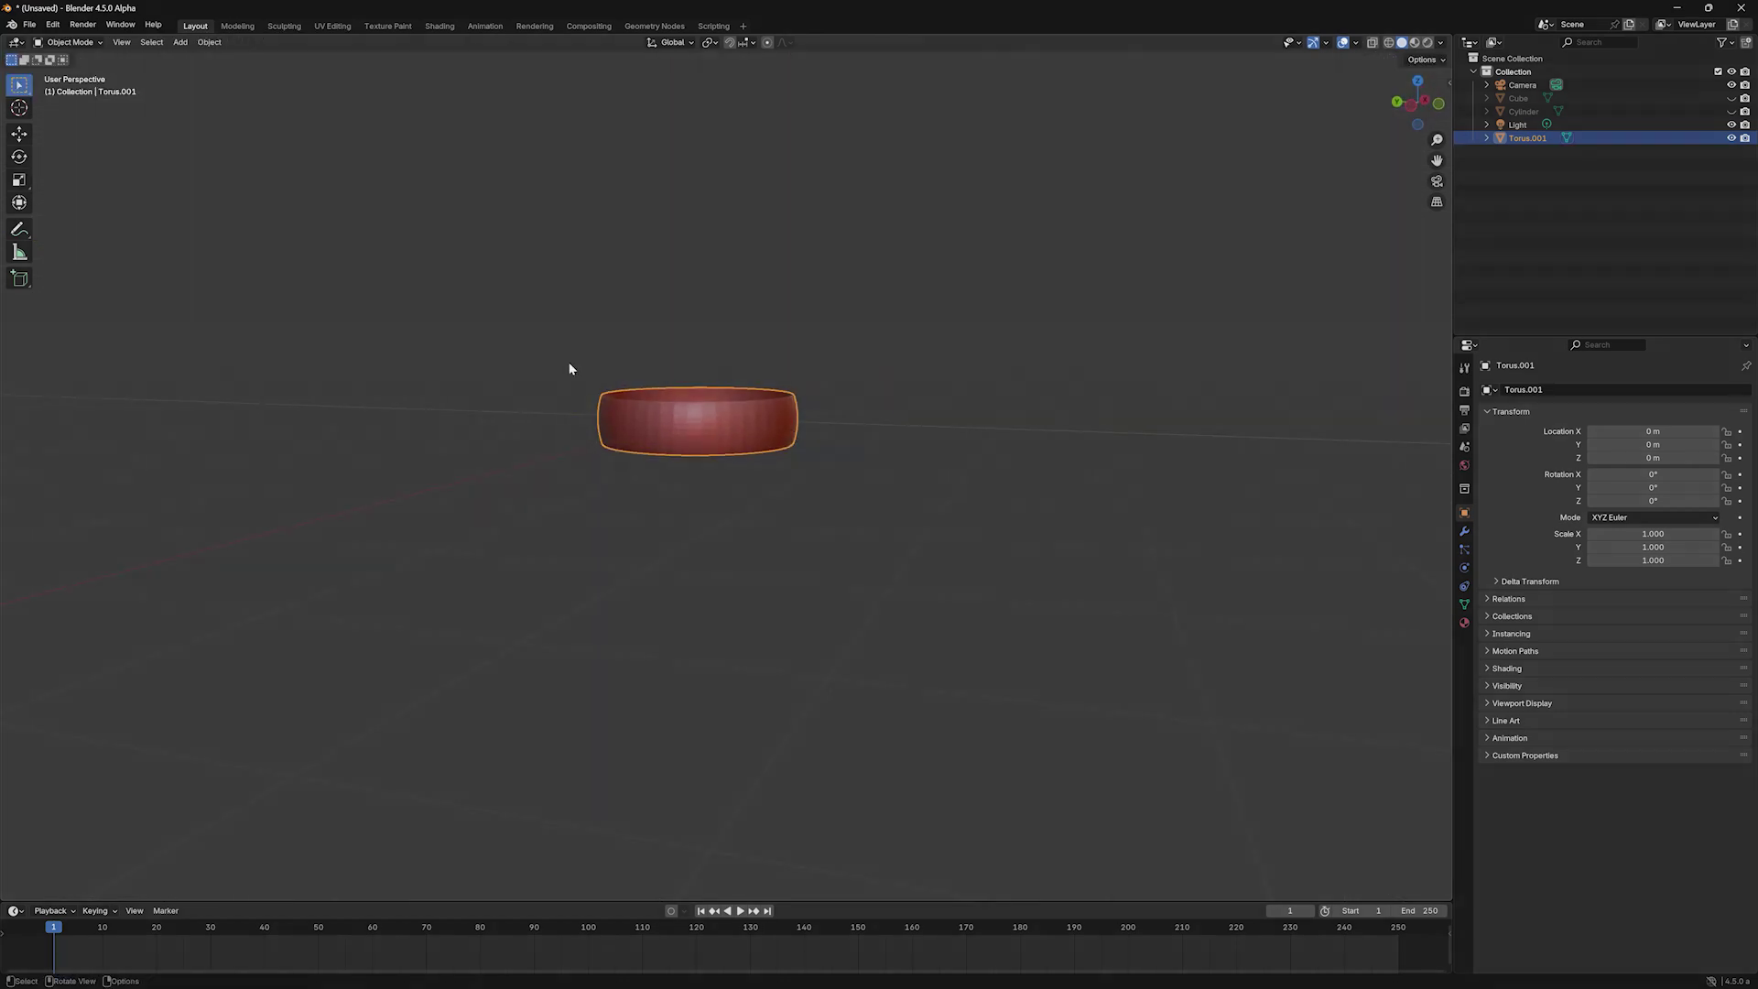